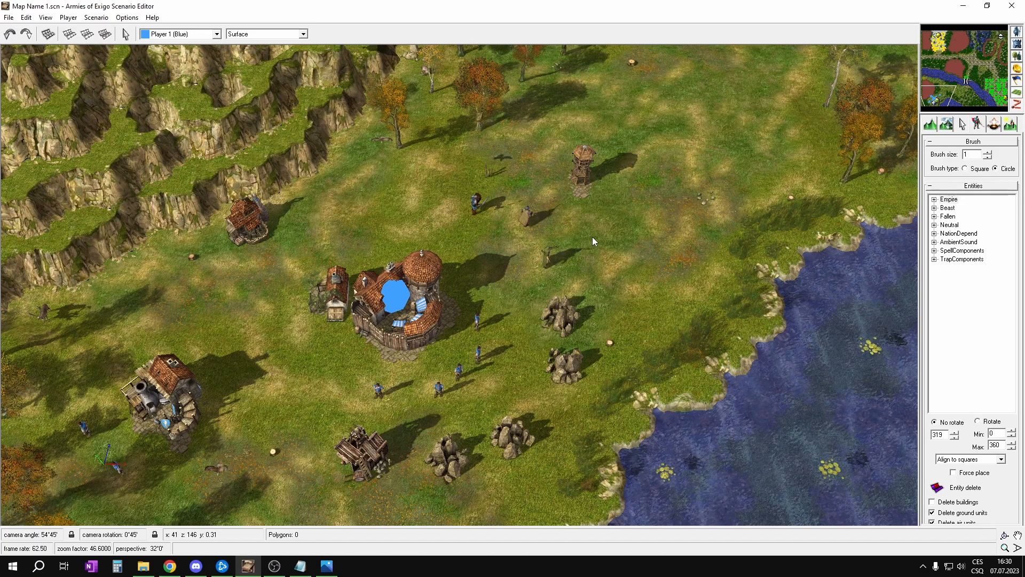
Open the player properties' tech tree and select the Captain among the Empire units for Player 1
{"action": "scroll", "coordinate": [590, 227], "scroll_direction": "up", "scroll_amount": 3}
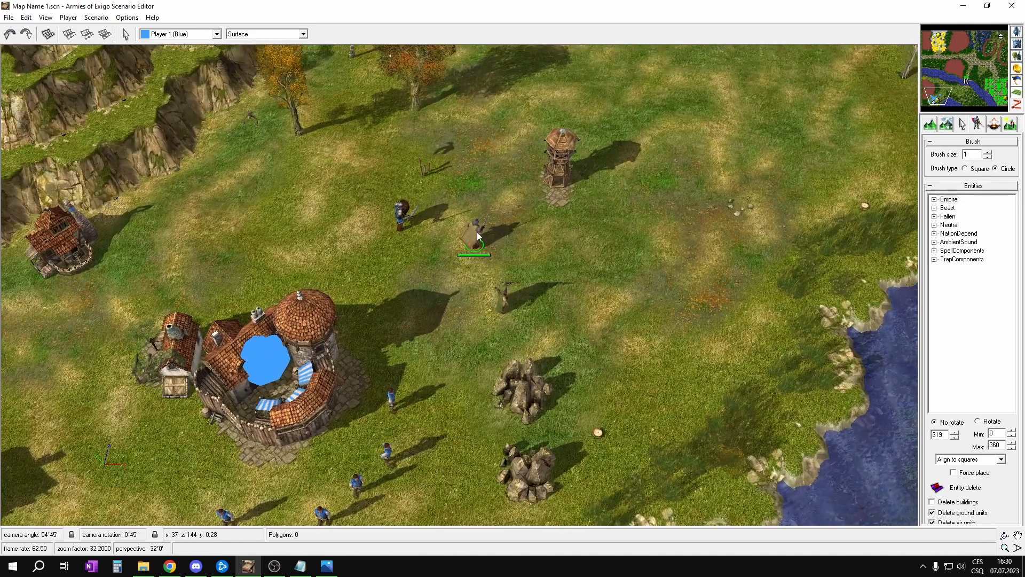
{"action": "key", "text": "ctrl+p"}
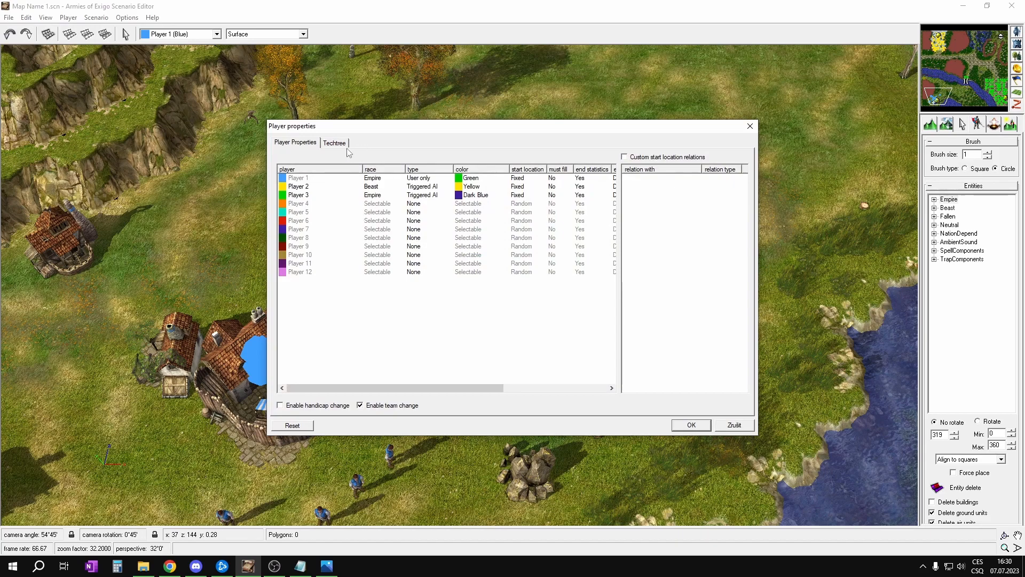
{"action": "left_click", "coordinate": [335, 143]}
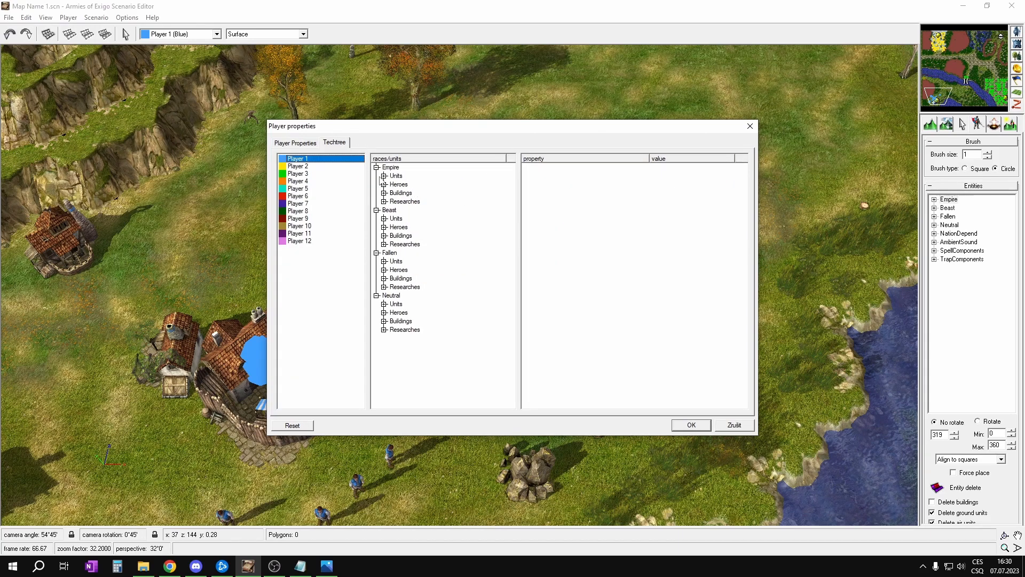
{"action": "double_click", "coordinate": [397, 185]}
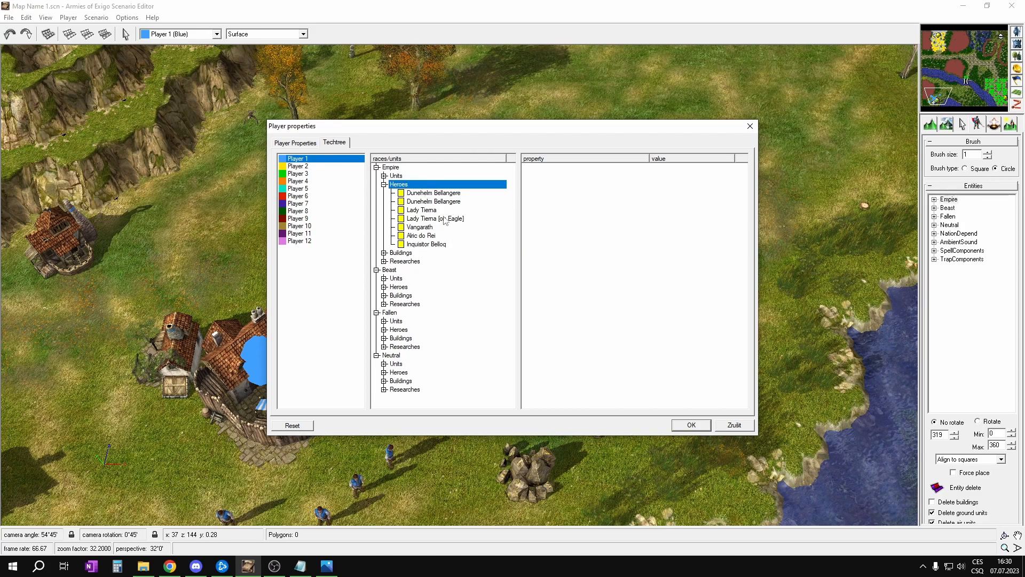
{"action": "left_click", "coordinate": [384, 177]}
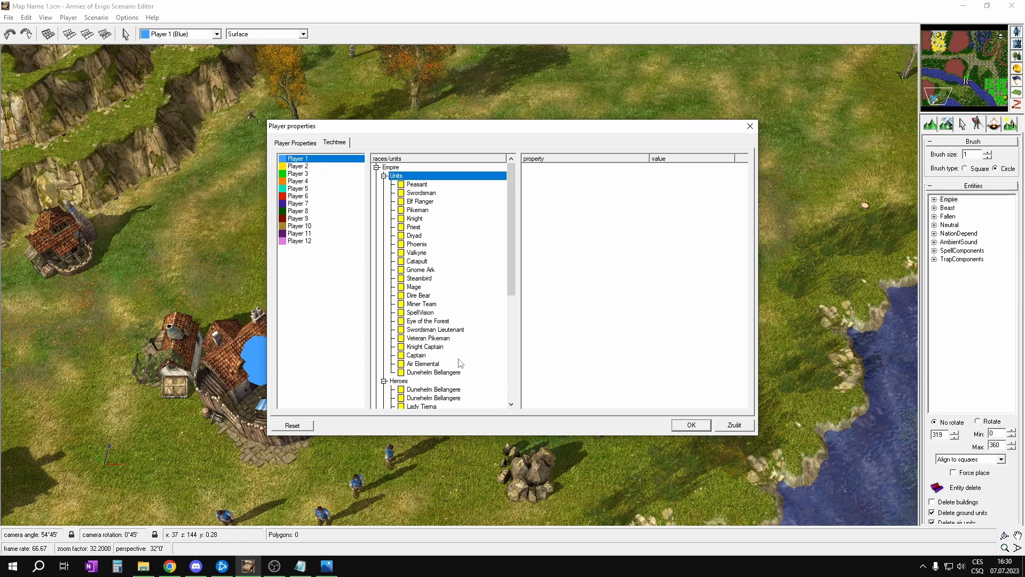
{"action": "left_click", "coordinate": [422, 357]}
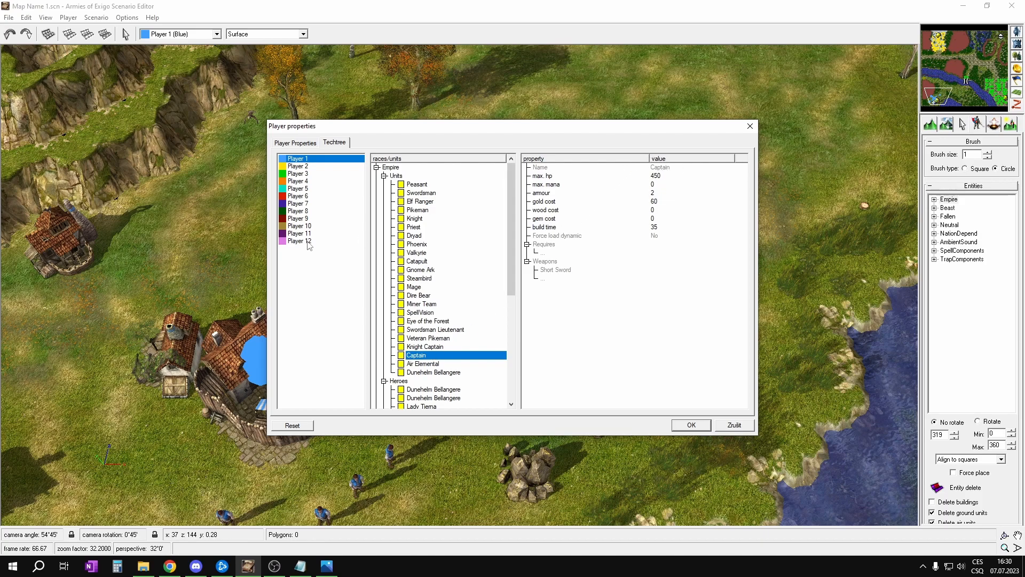
Select Players 1 to 12 together and open the Captain's Name value for editing, keeping the name Captain
{"action": "left_click", "coordinate": [669, 169]}
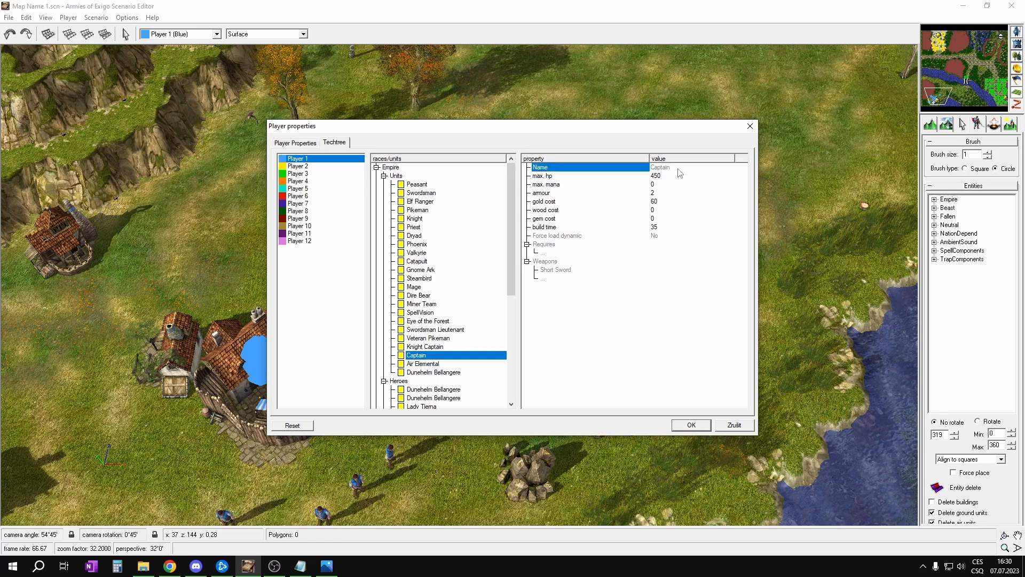
{"action": "left_click", "coordinate": [307, 241], "text": "shift"}
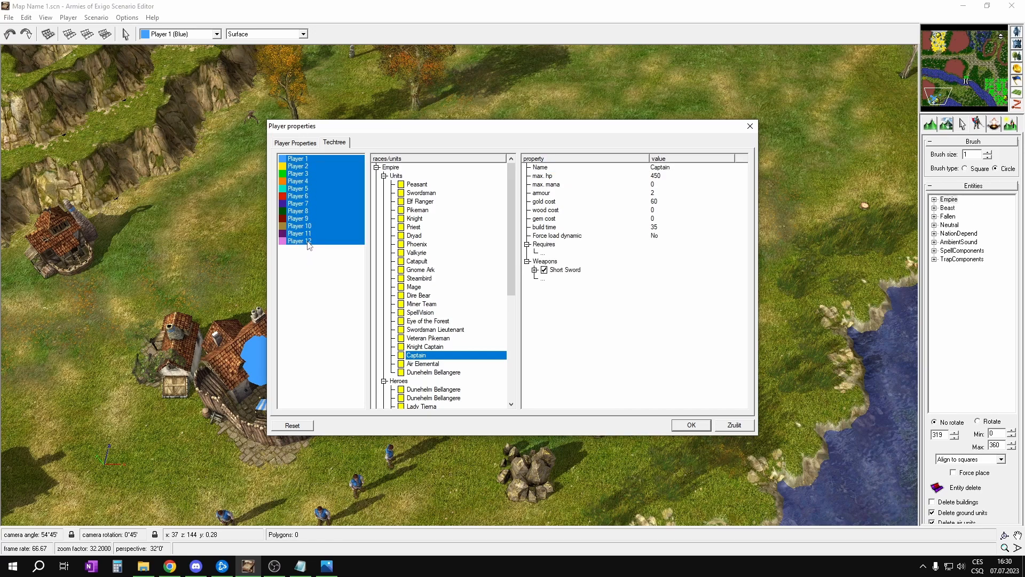
{"action": "left_click", "coordinate": [667, 170]}
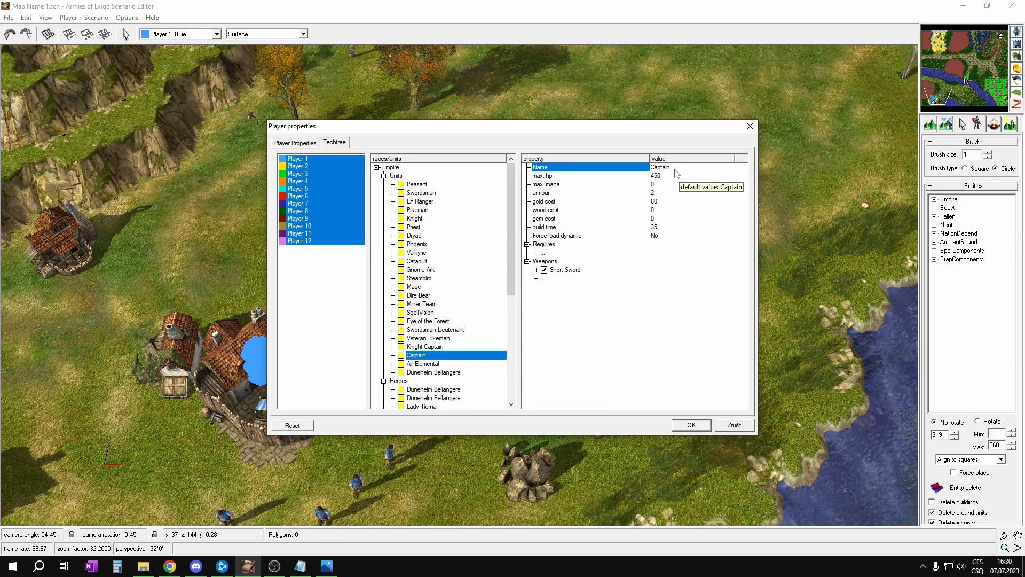
{"action": "left_click", "coordinate": [675, 169]}
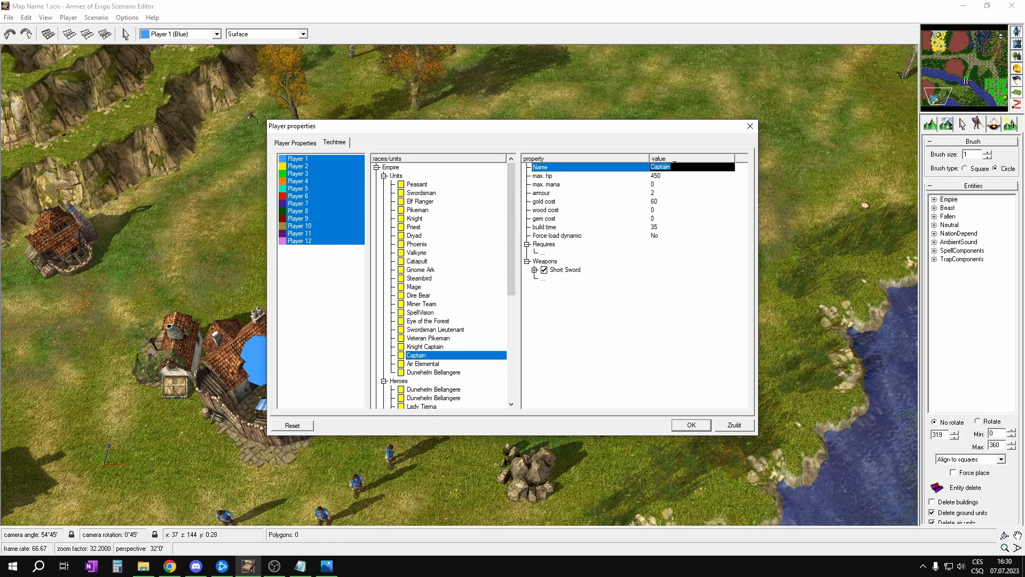
{"action": "key", "text": "Return"}
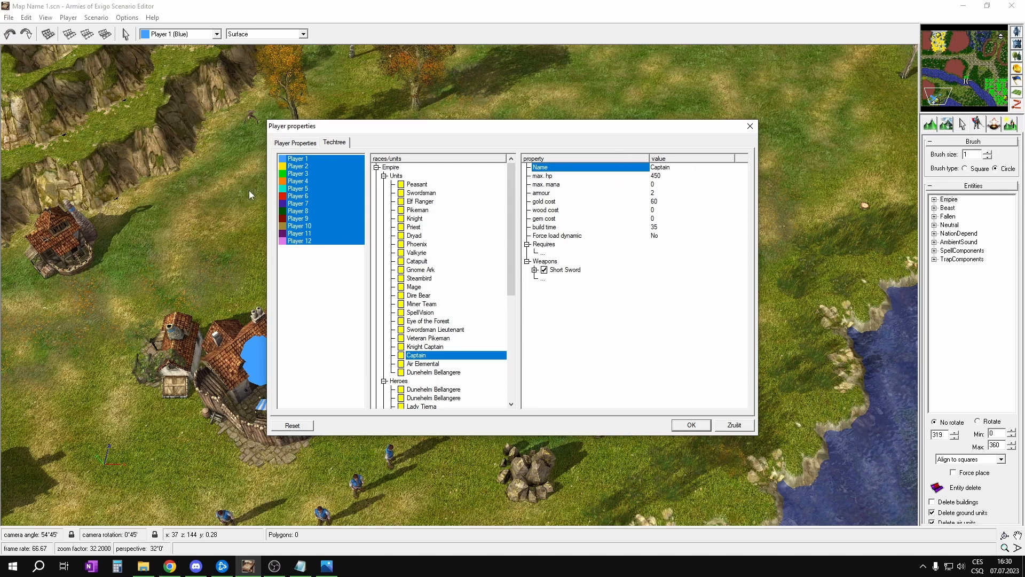
Compare the Captain's editable properties with all twelve players selected and with only Player 1 selected
{"action": "left_click", "coordinate": [310, 159]}
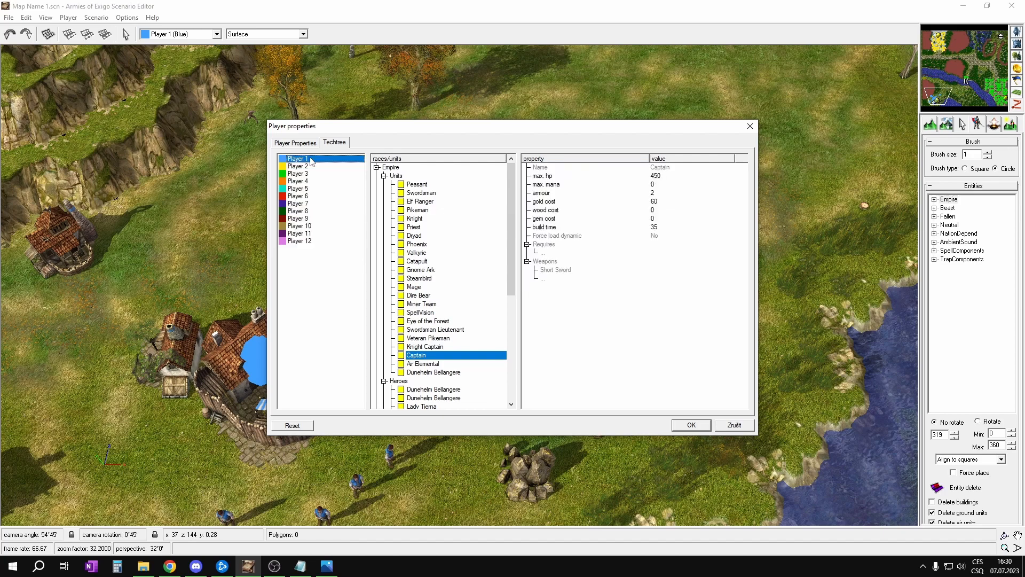
{"action": "left_click", "coordinate": [308, 241], "text": "shift"}
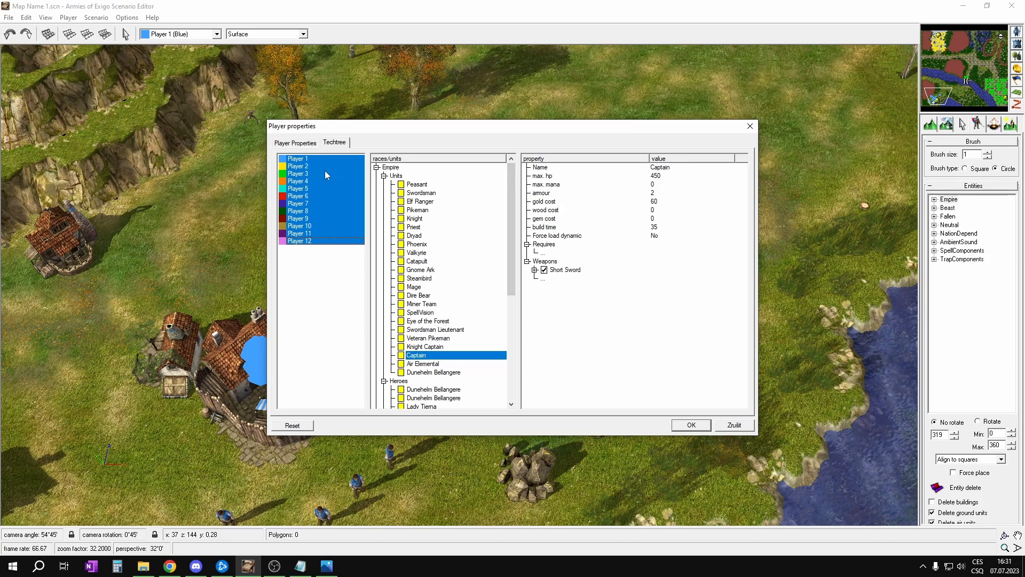
{"action": "left_click", "coordinate": [305, 160]}
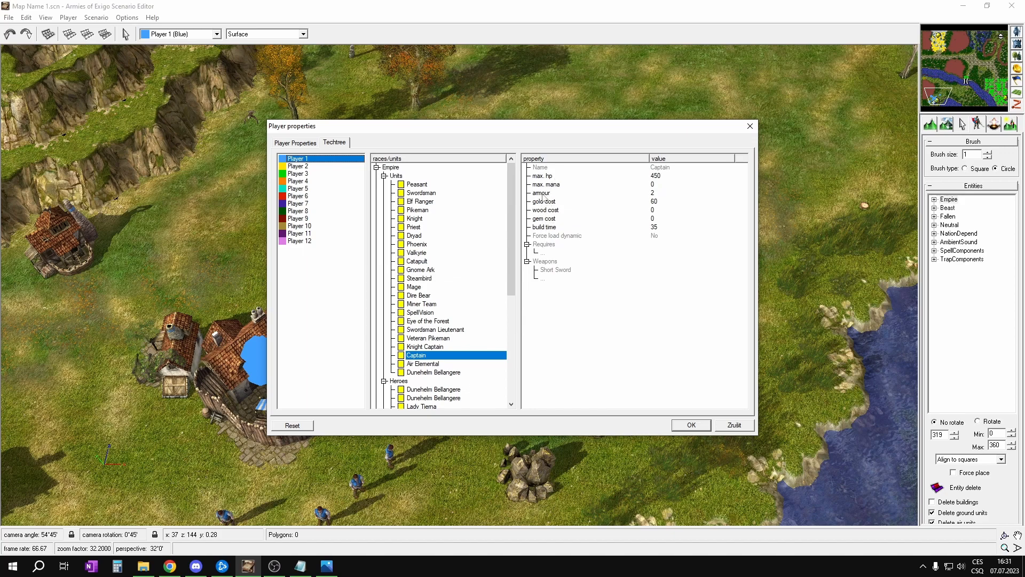
{"action": "mouse_move", "coordinate": [551, 228]}
{"action": "mouse_move", "coordinate": [658, 231]}
{"action": "mouse_move", "coordinate": [495, 127]}
{"action": "left_mouse_down"}
{"action": "mouse_move", "coordinate": [676, 224]}
{"action": "mouse_move", "coordinate": [518, 248]}
{"action": "mouse_move", "coordinate": [536, 86]}
{"action": "mouse_move", "coordinate": [462, 88]}
{"action": "mouse_move", "coordinate": [485, 114]}
{"action": "left_mouse_up"}
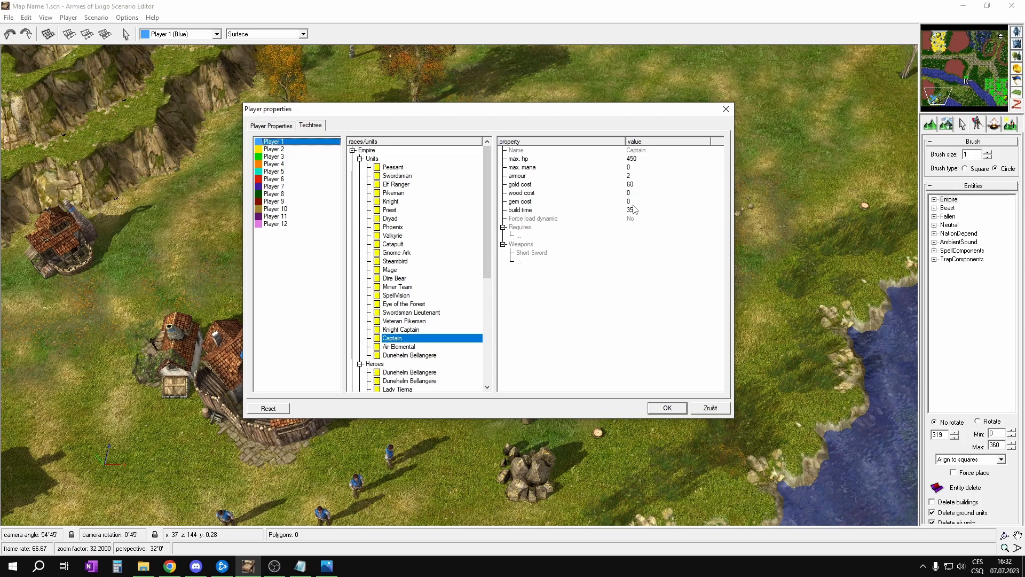
Select Players 1 to 12 and set the Captain's max. hp to 1000
{"action": "left_click", "coordinate": [282, 225], "text": "shift"}
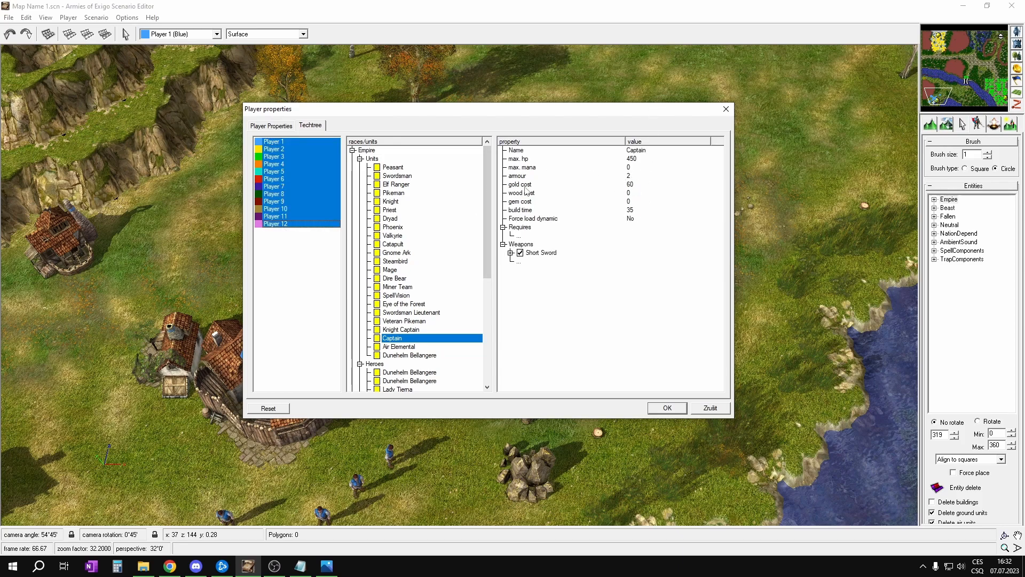
{"action": "left_click", "coordinate": [637, 161]}
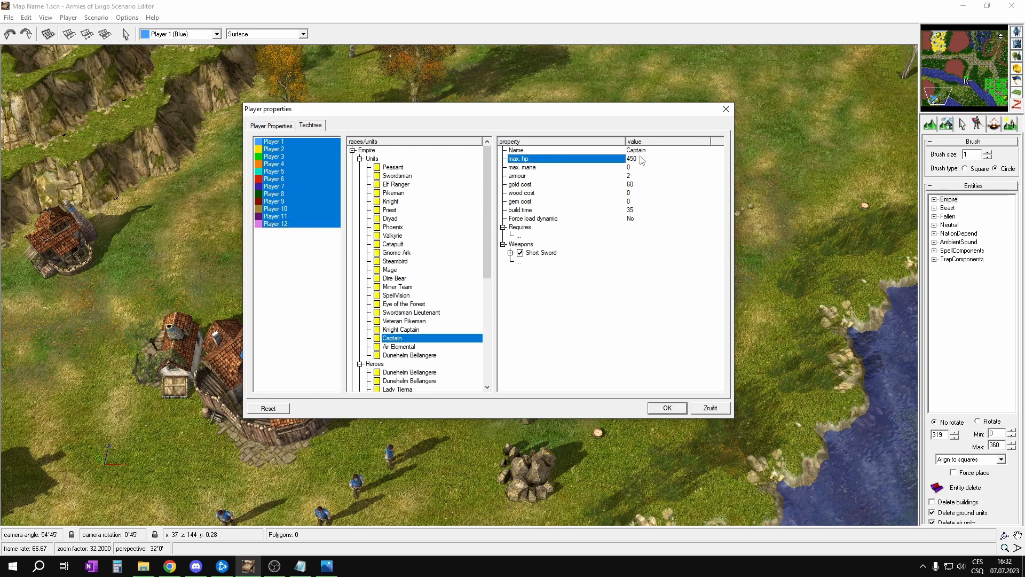
{"action": "left_click", "coordinate": [638, 160]}
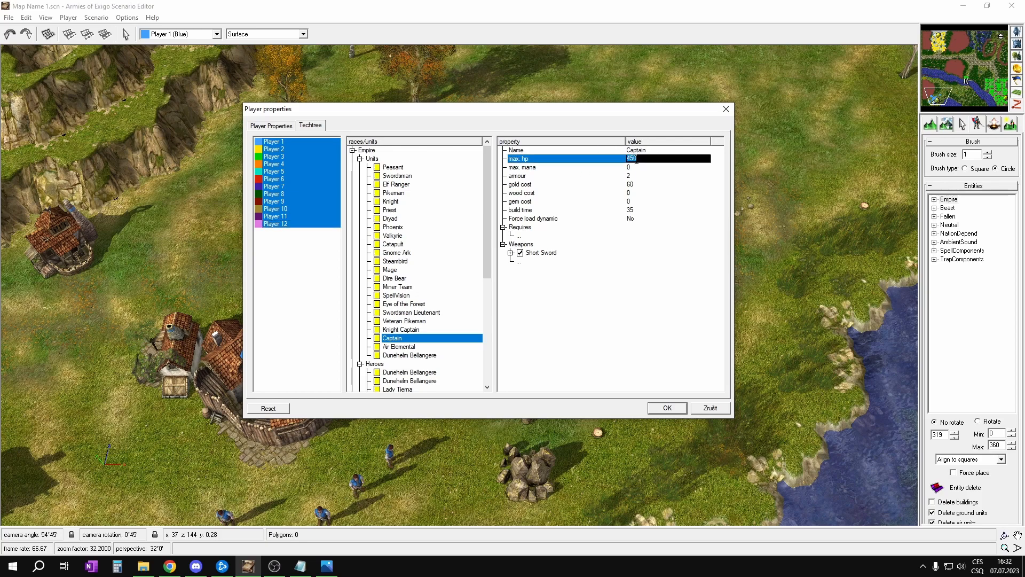
{"action": "type", "text": "1"}
{"action": "key", "text": "Return"}
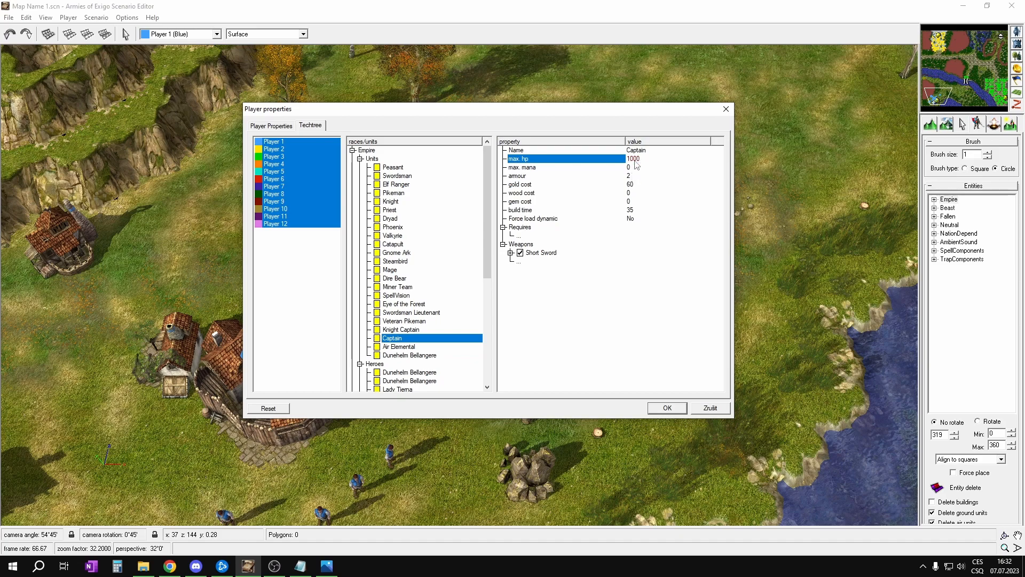
Set the Captain's max. hp to 750 and armour to 4 for all selected players
{"action": "left_click", "coordinate": [639, 161]}
{"action": "type", "text": "750"}
{"action": "key", "text": "Return"}
{"action": "left_click", "coordinate": [633, 178]}
{"action": "double_click", "coordinate": [634, 177]}
{"action": "type", "text": "4"}
{"action": "key", "text": "Return"}
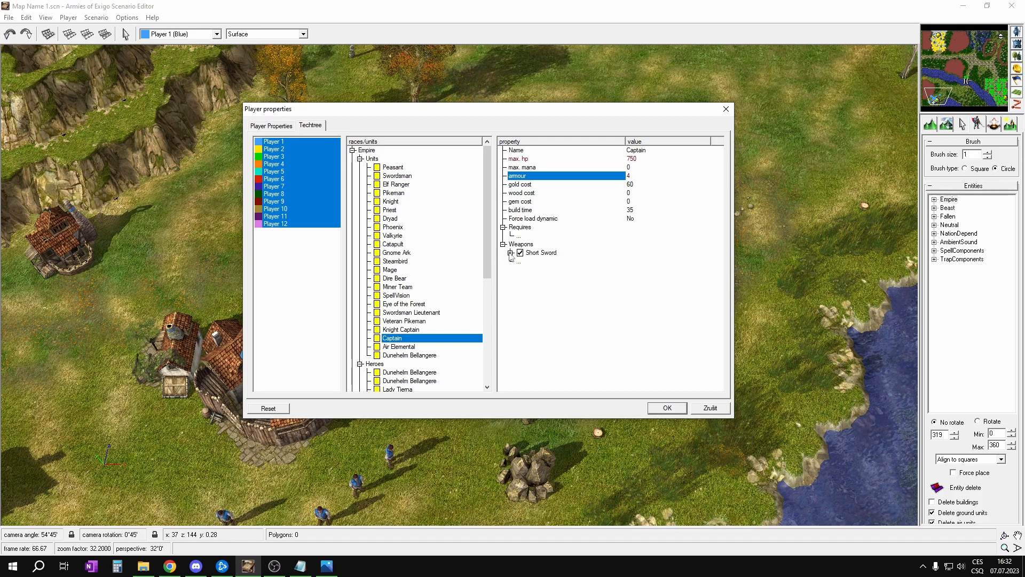
Expand the Captain's Short Sword weapon and examine its range, break media, attack time, launch time and shot angle
{"action": "double_click", "coordinate": [531, 253]}
{"action": "scroll", "coordinate": [531, 249], "scroll_direction": "down", "scroll_amount": 2}
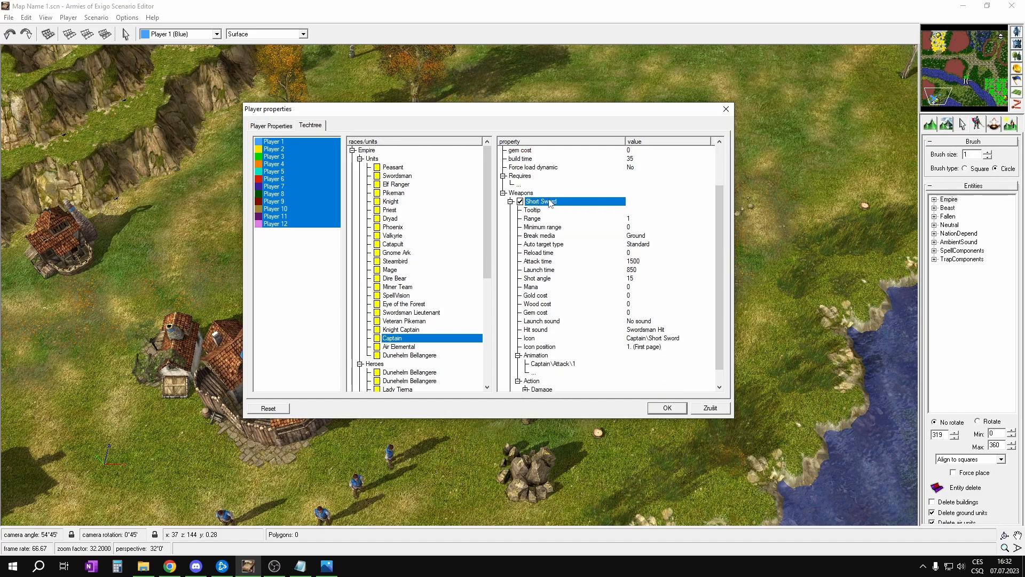
{"action": "scroll", "coordinate": [550, 203], "scroll_direction": "down", "scroll_amount": 1}
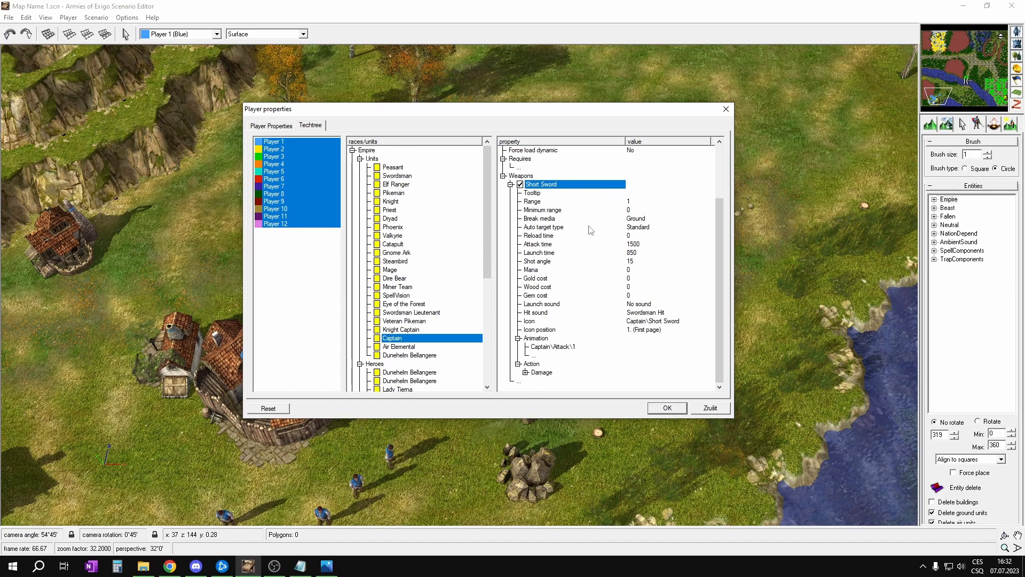
{"action": "left_click", "coordinate": [629, 203]}
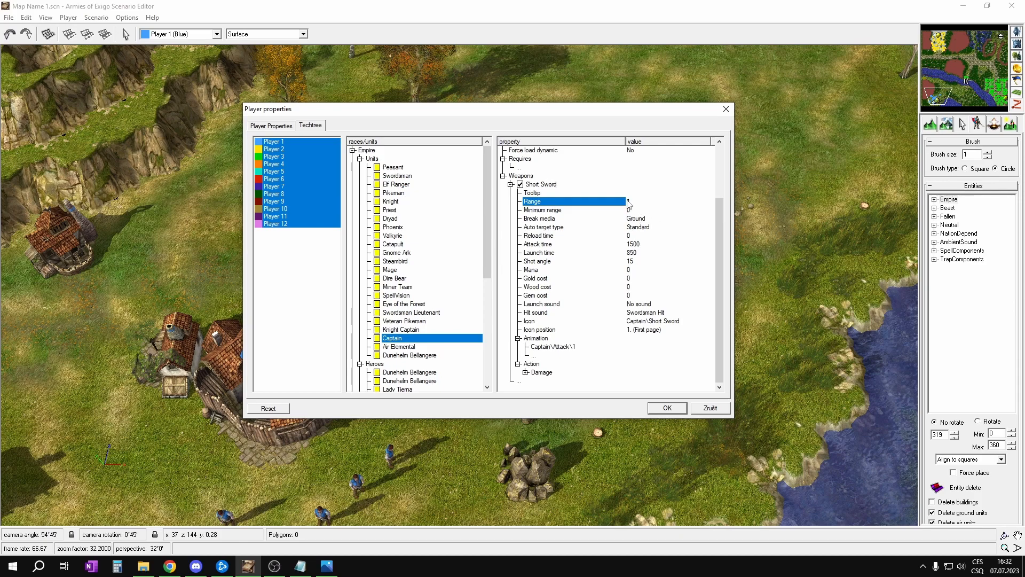
{"action": "left_click", "coordinate": [588, 220]}
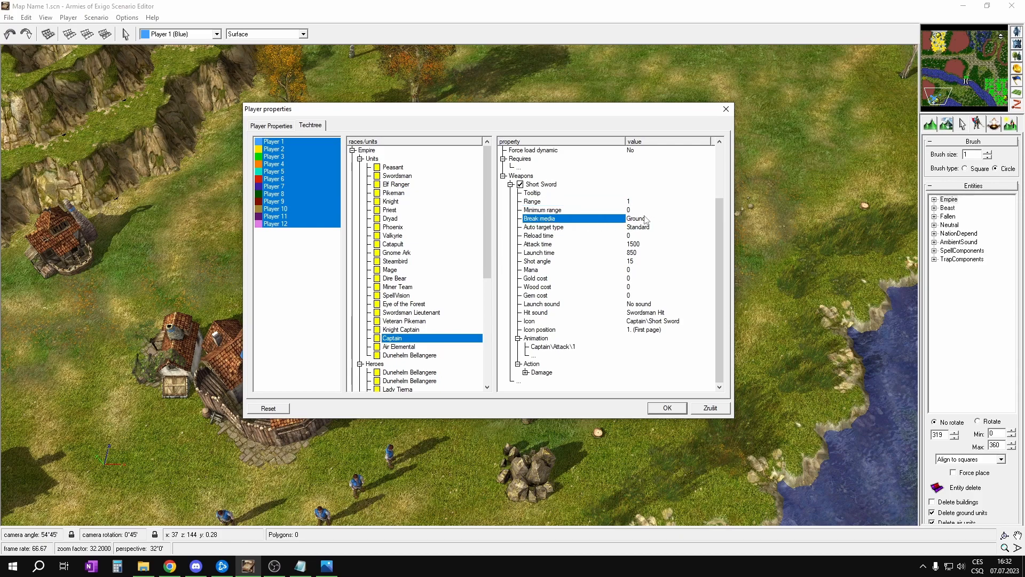
{"action": "left_click", "coordinate": [581, 245]}
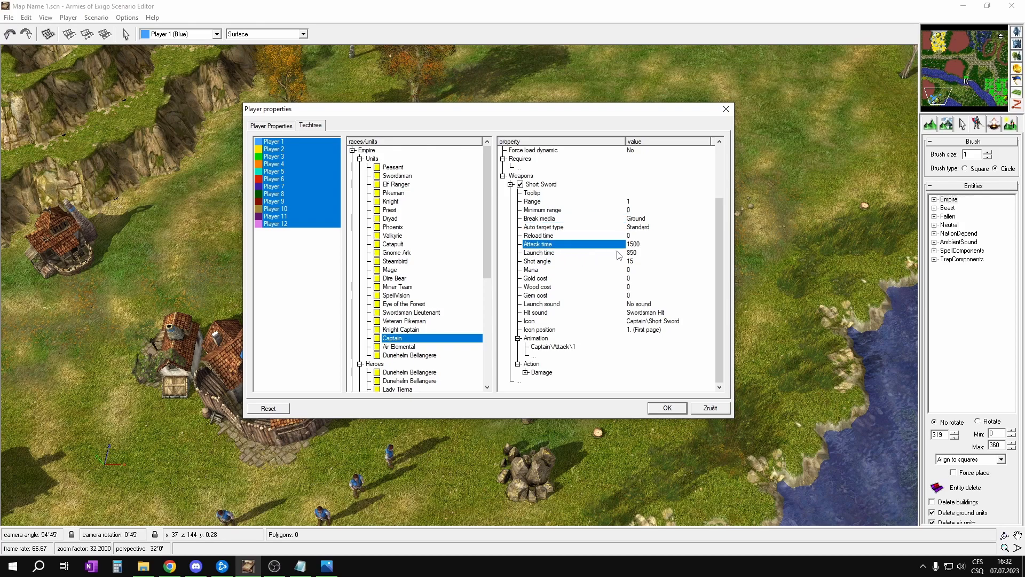
{"action": "left_click", "coordinate": [609, 256]}
{"action": "left_click", "coordinate": [578, 262]}
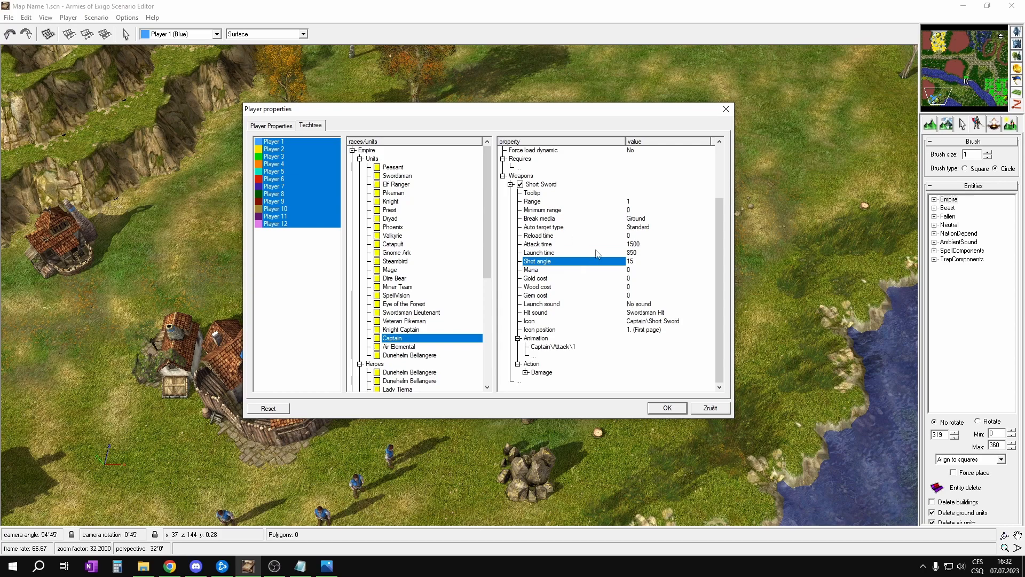
{"action": "left_click", "coordinate": [580, 246]}
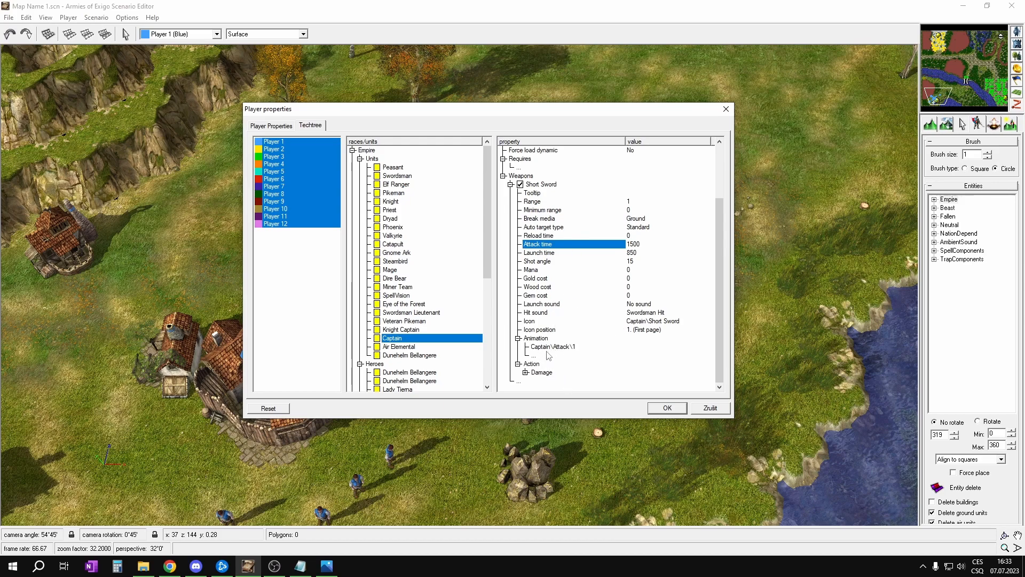
Expand the Short Sword's Damage action and choose Swing as its damage type
{"action": "left_click", "coordinate": [525, 372]}
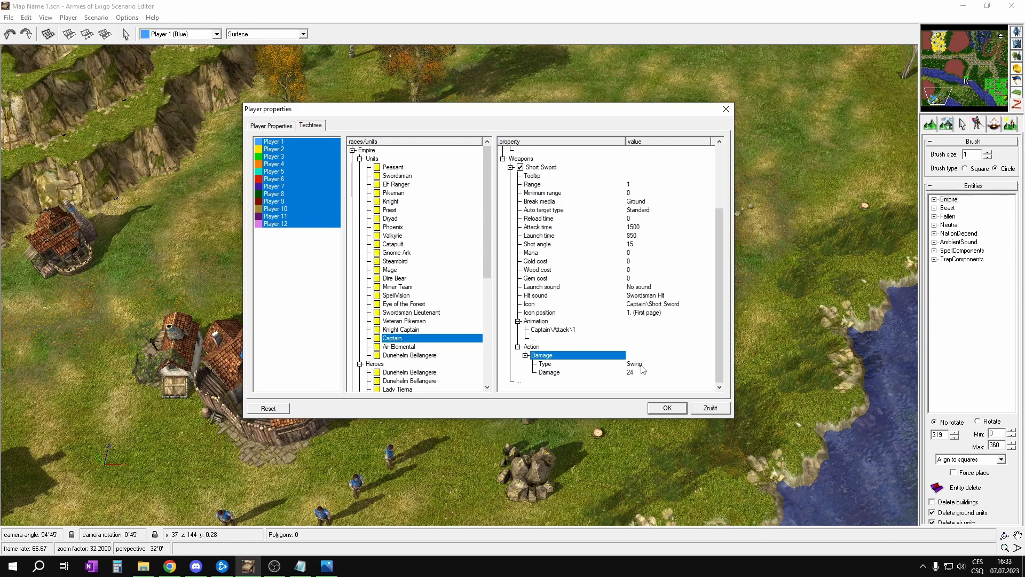
{"action": "left_click", "coordinate": [642, 368]}
{"action": "left_click", "coordinate": [642, 367]}
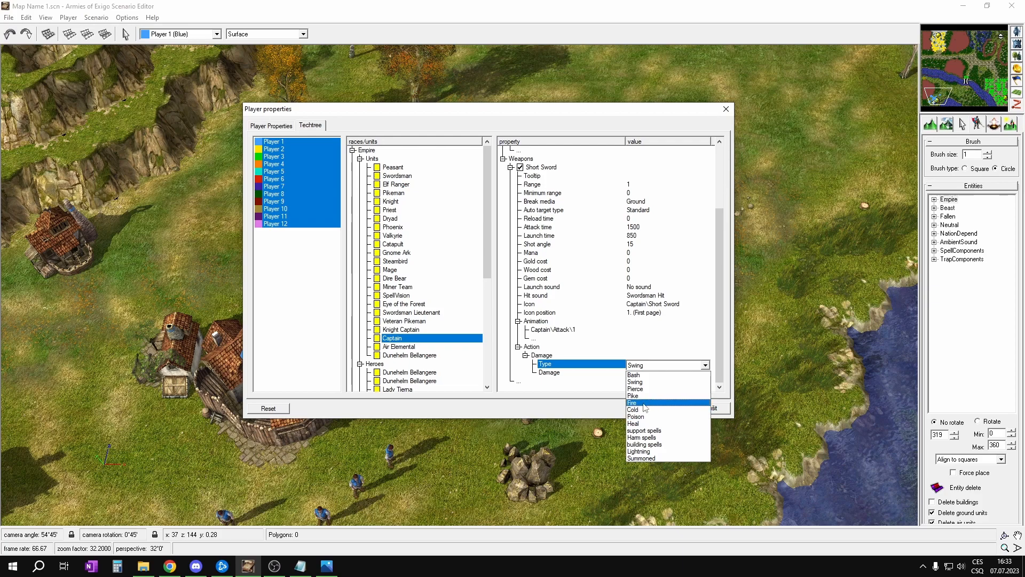
{"action": "left_click", "coordinate": [661, 381]}
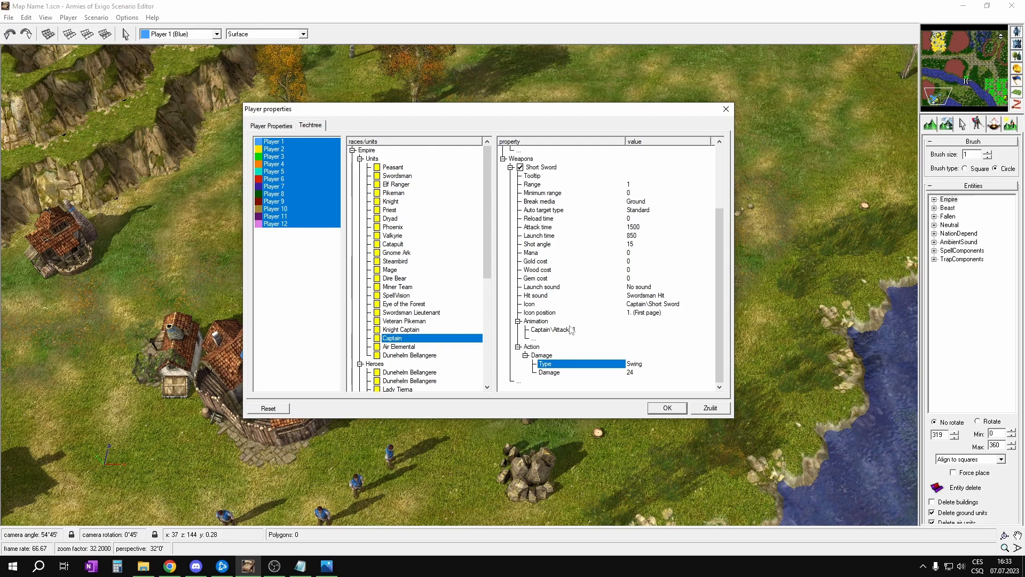
Set the Short Sword's damage value to 45
{"action": "left_click", "coordinate": [634, 373]}
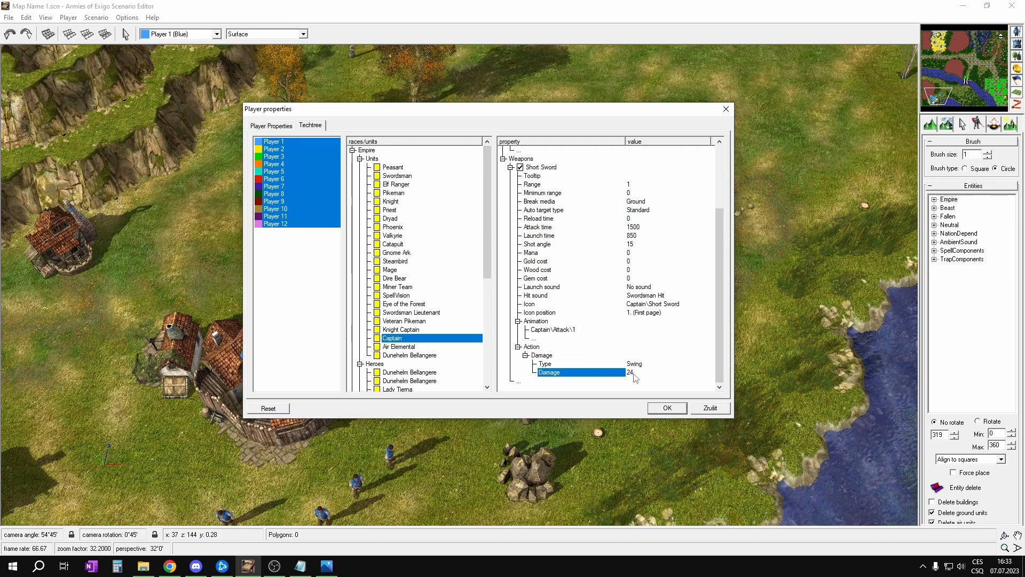
{"action": "scroll", "coordinate": [634, 378], "scroll_direction": "up", "scroll_amount": 3}
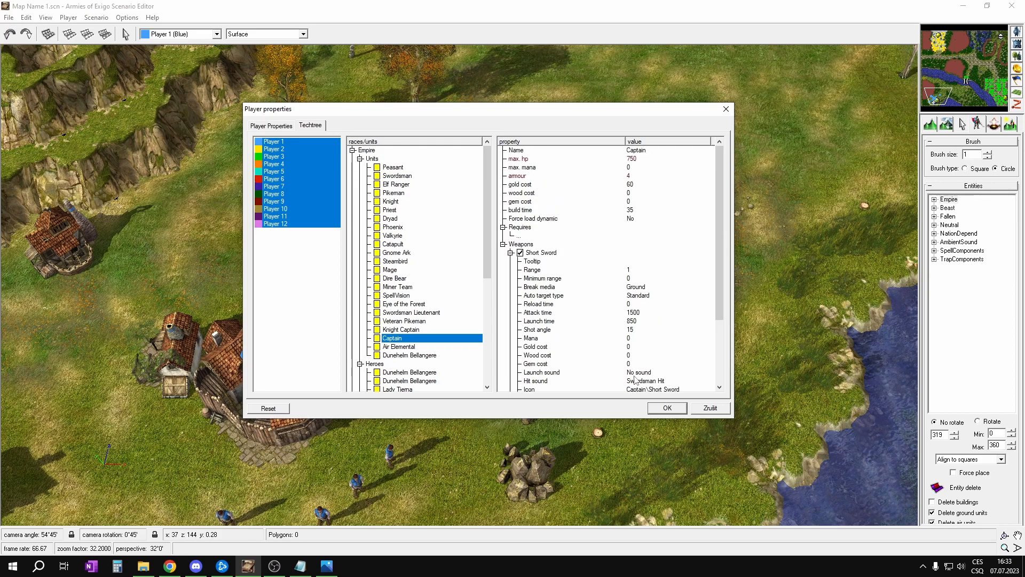
{"action": "scroll", "coordinate": [635, 380], "scroll_direction": "down", "scroll_amount": 3}
{"action": "left_click", "coordinate": [634, 376]}
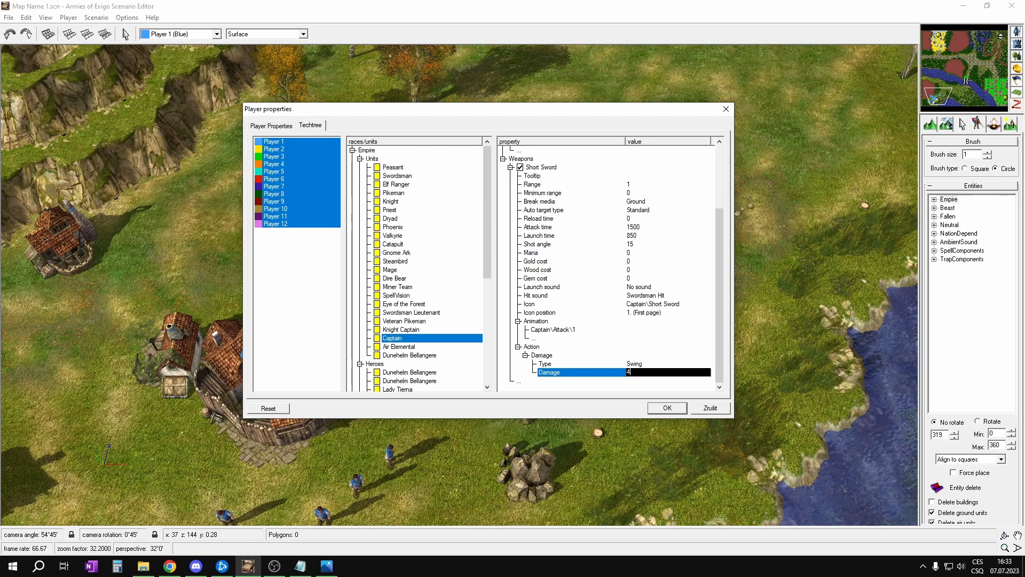
{"action": "key", "text": "Return"}
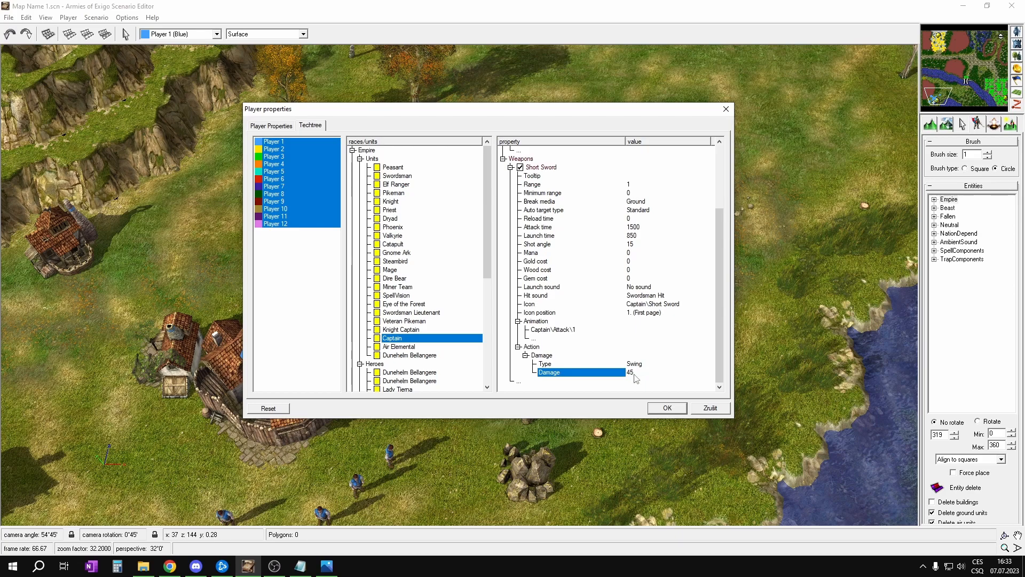
{"action": "scroll", "coordinate": [590, 235], "scroll_direction": "up", "scroll_amount": 3}
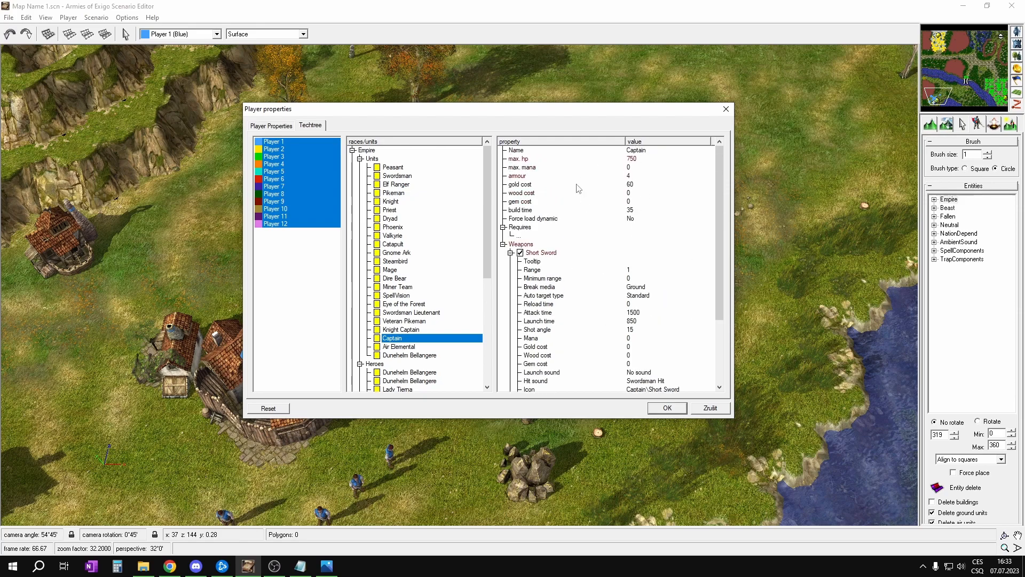
Add a new weapon entry to the Captain and choose Bless from the Empire Priest's abilities
{"action": "scroll", "coordinate": [603, 220], "scroll_direction": "down", "scroll_amount": 3}
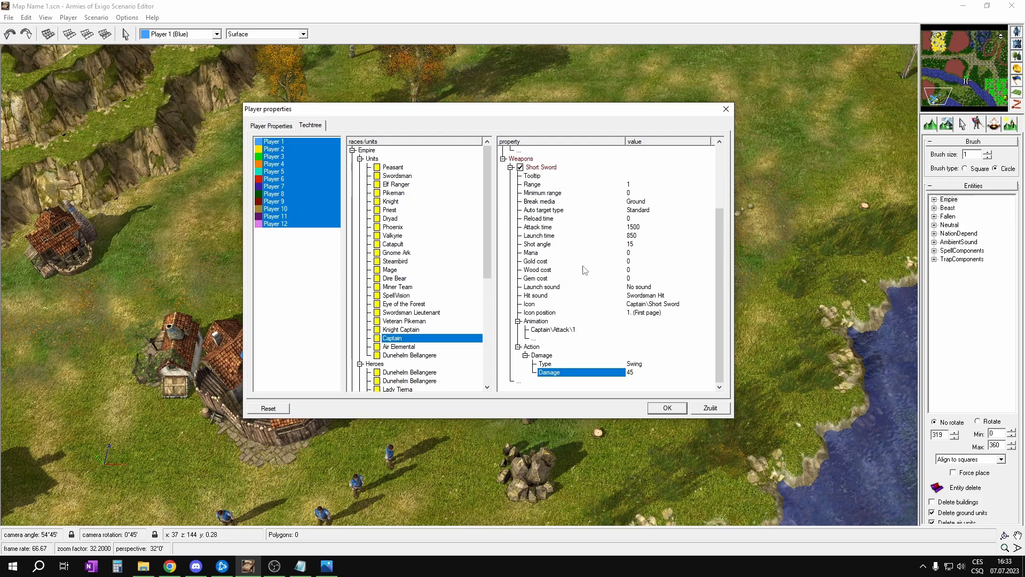
{"action": "left_click", "coordinate": [520, 384]}
{"action": "double_click", "coordinate": [522, 384]}
{"action": "left_click_drag", "start_coordinate": [460, 120], "coordinate": [600, 118]}
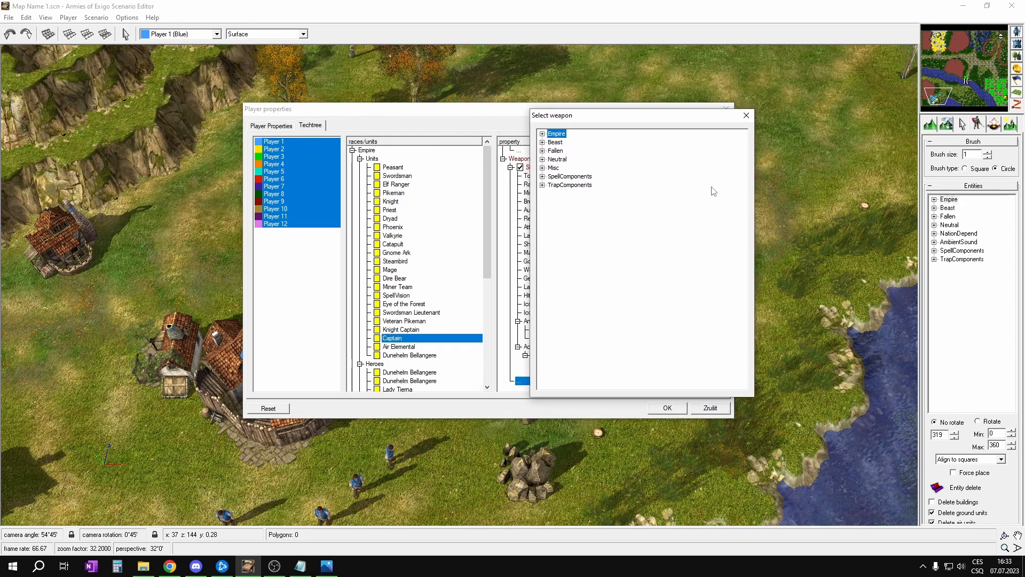
{"action": "left_click", "coordinate": [542, 134]}
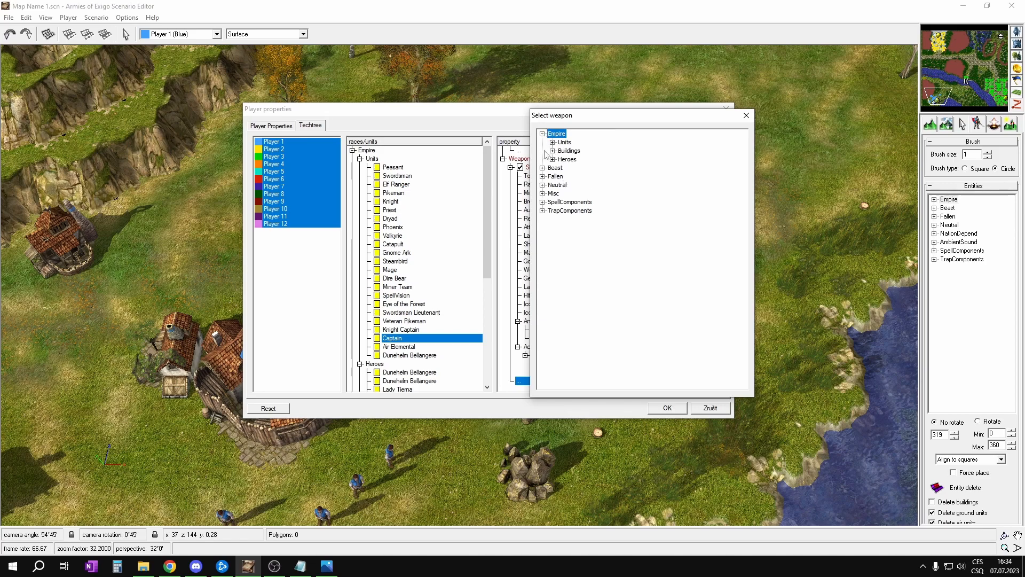
{"action": "left_click", "coordinate": [552, 142]}
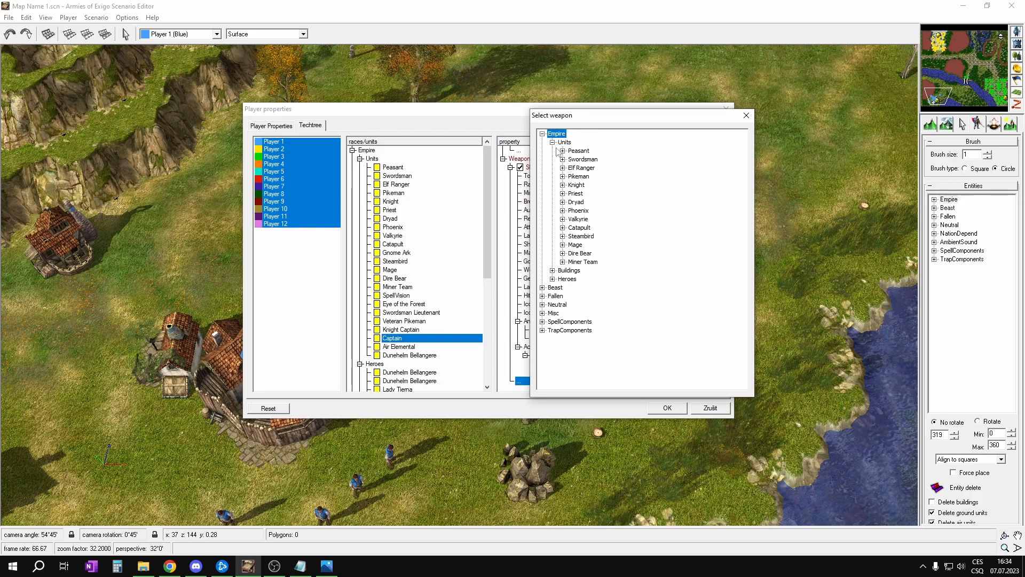
{"action": "left_click", "coordinate": [563, 193]}
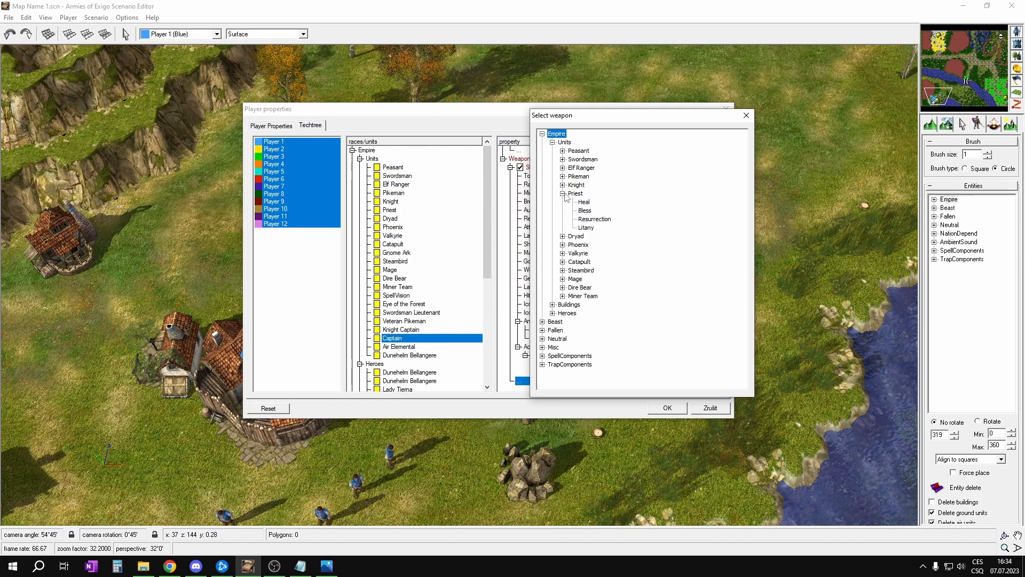
{"action": "left_click", "coordinate": [587, 213]}
Look through the Neutral unit groups in the weapon selection and close it with Bless still chosen
{"action": "left_click", "coordinate": [542, 339]}
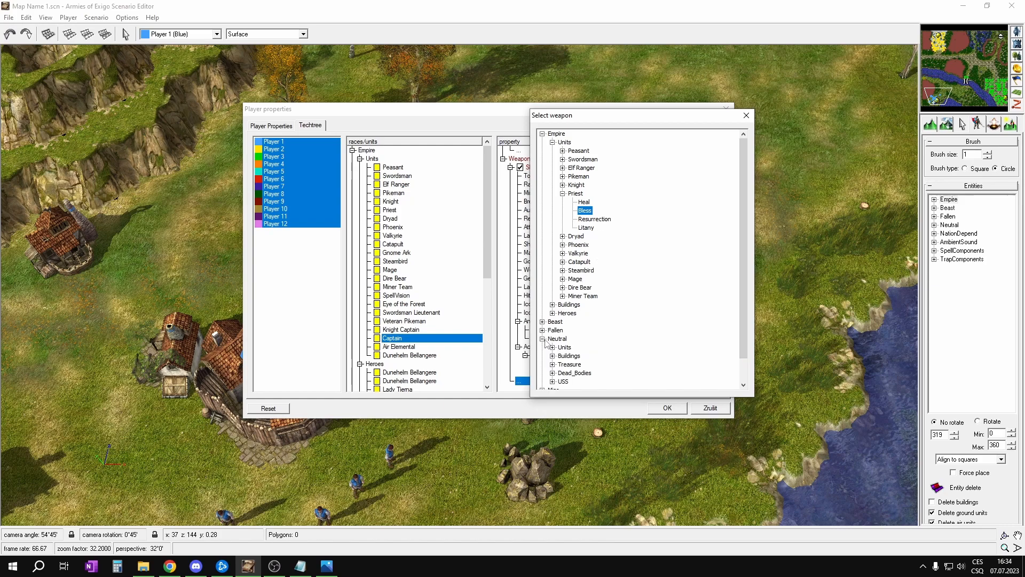
{"action": "scroll", "coordinate": [546, 342], "scroll_direction": "down", "scroll_amount": 1}
{"action": "left_click", "coordinate": [553, 322]}
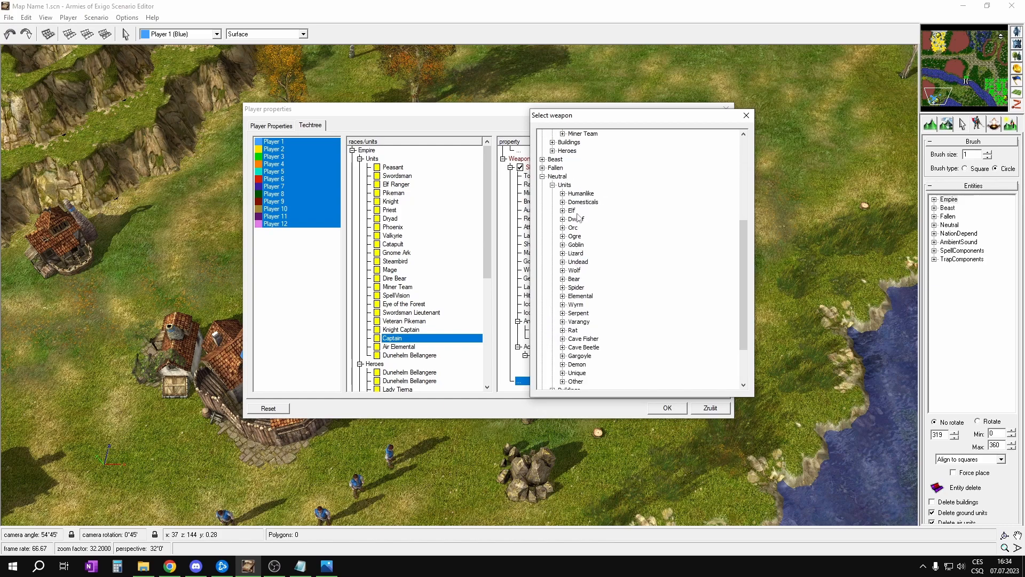
{"action": "left_click", "coordinate": [563, 218]}
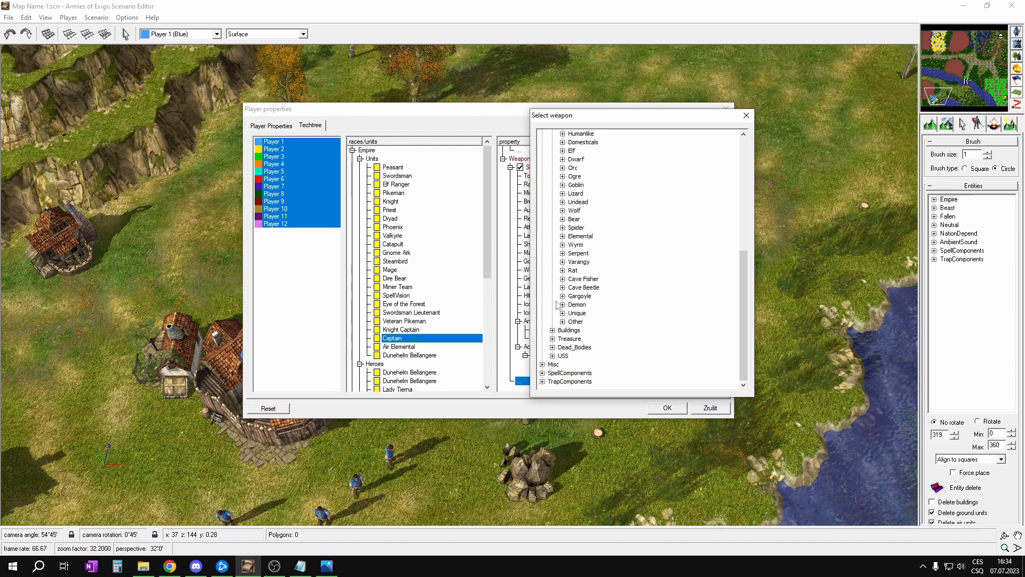
{"action": "double_click", "coordinate": [565, 325]}
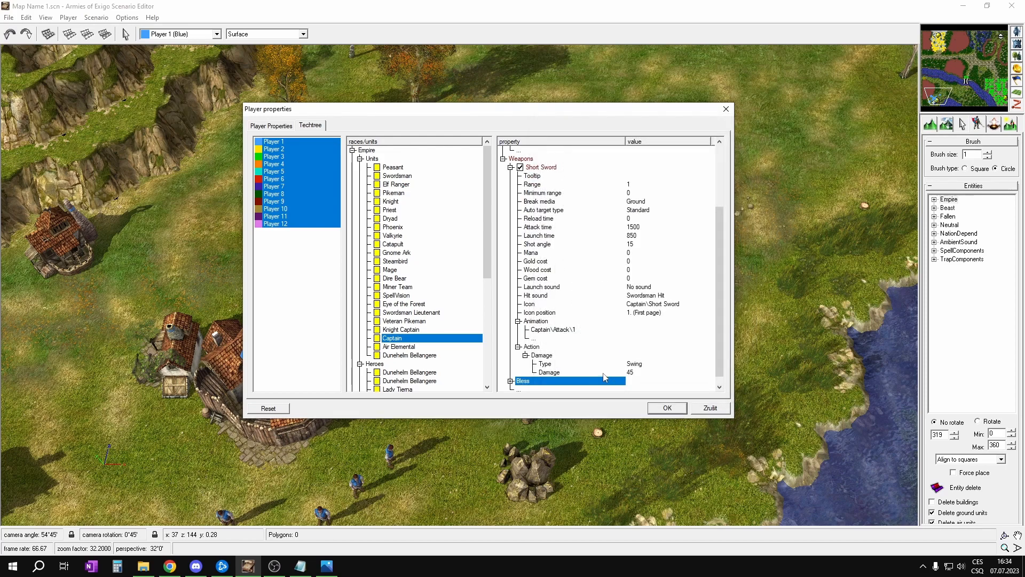
Open the weapon replacement selection for the Captain's Bless ability
{"action": "scroll", "coordinate": [582, 378], "scroll_direction": "down", "scroll_amount": 1}
{"action": "left_click", "coordinate": [523, 372]}
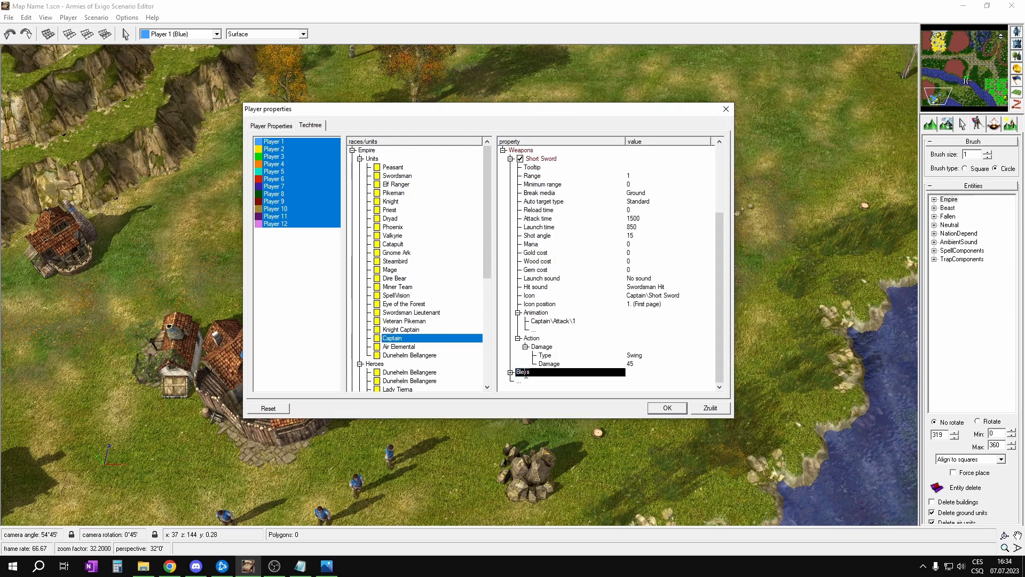
{"action": "left_click", "coordinate": [531, 373]}
{"action": "right_click", "coordinate": [532, 373]}
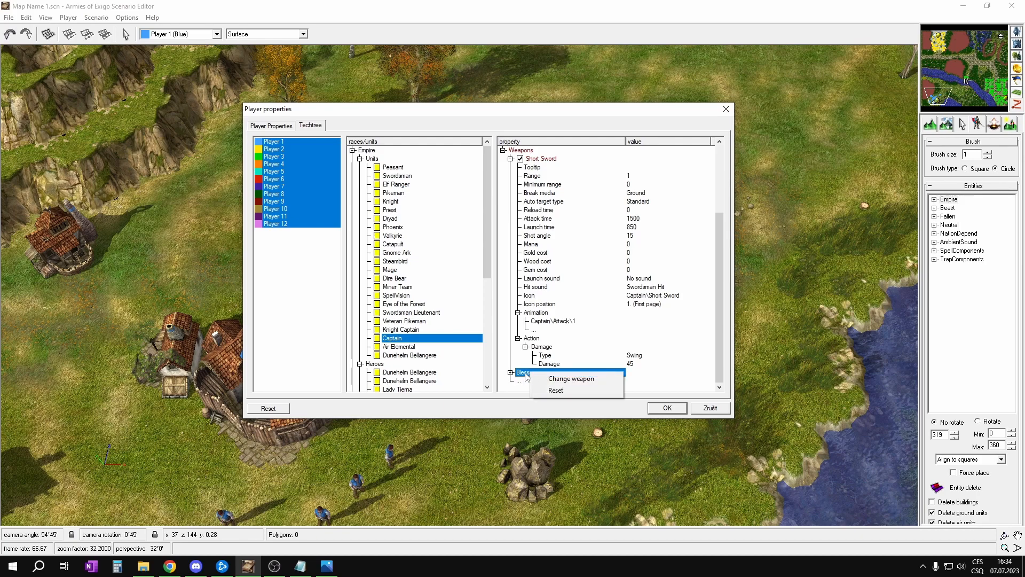
{"action": "left_click", "coordinate": [571, 378]}
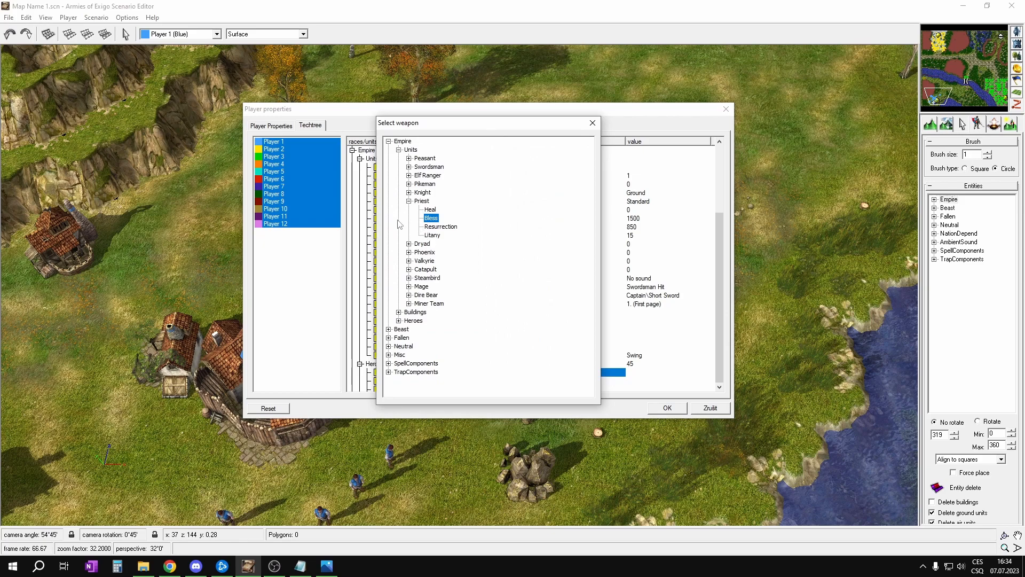
Expand the Beast and Empire heroes in the weapon selection and examine Alric do Rei's abilities
{"action": "left_click", "coordinate": [389, 329]}
{"action": "scroll", "coordinate": [394, 335], "scroll_direction": "down", "scroll_amount": 1}
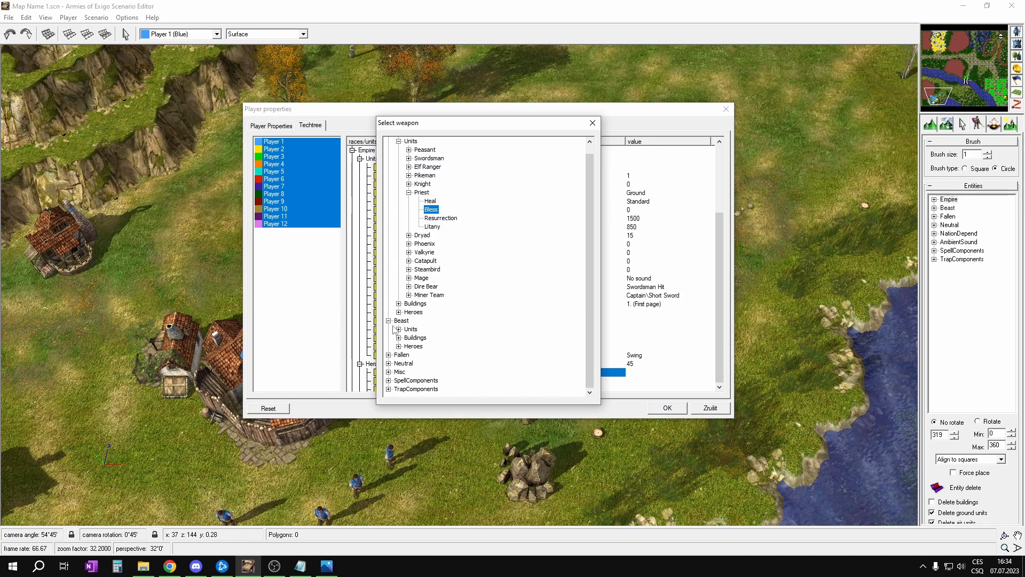
{"action": "left_click", "coordinate": [398, 338]}
{"action": "scroll", "coordinate": [411, 307], "scroll_direction": "down", "scroll_amount": 2}
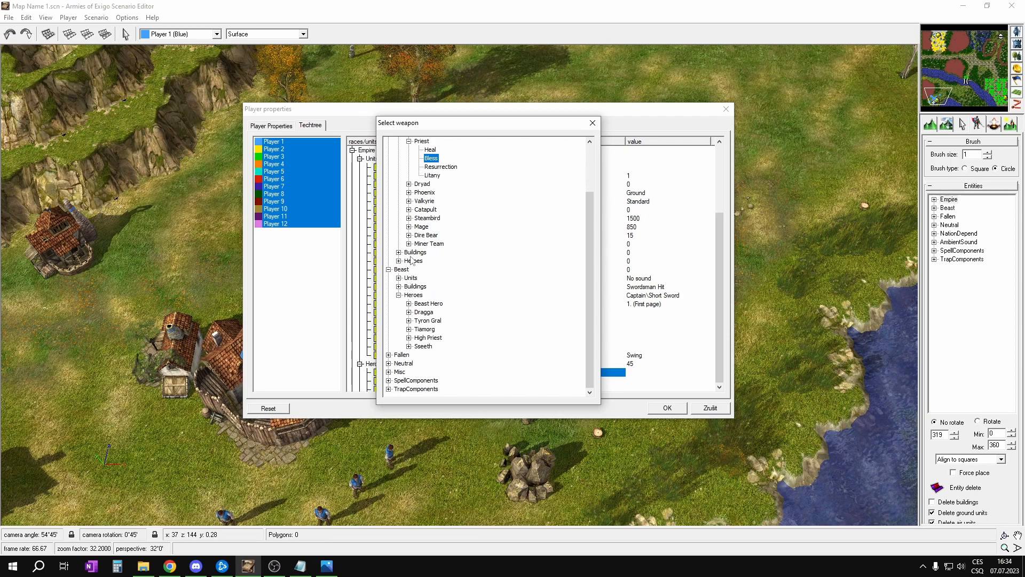
{"action": "left_click", "coordinate": [399, 260]}
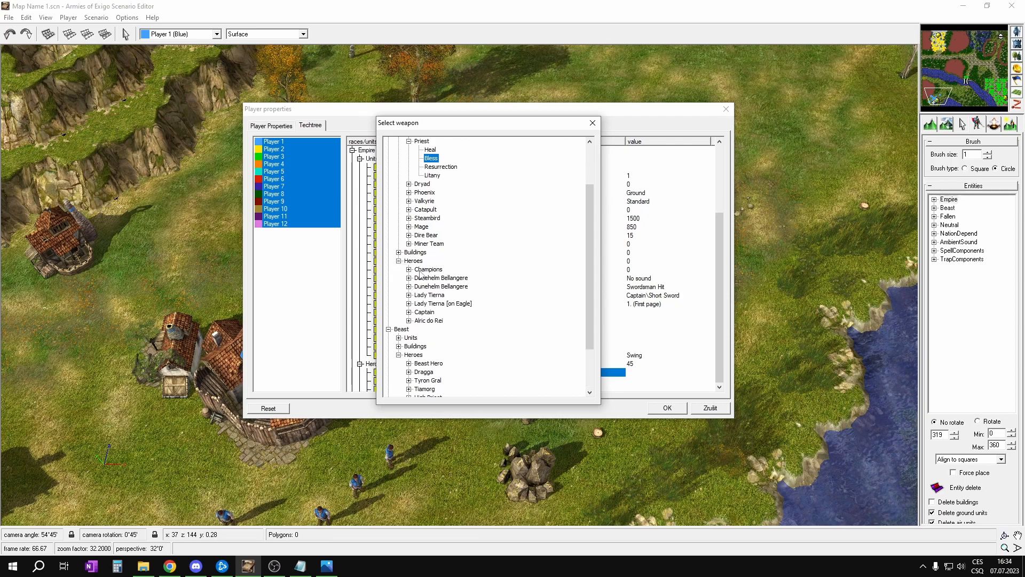
{"action": "left_click", "coordinate": [409, 321]}
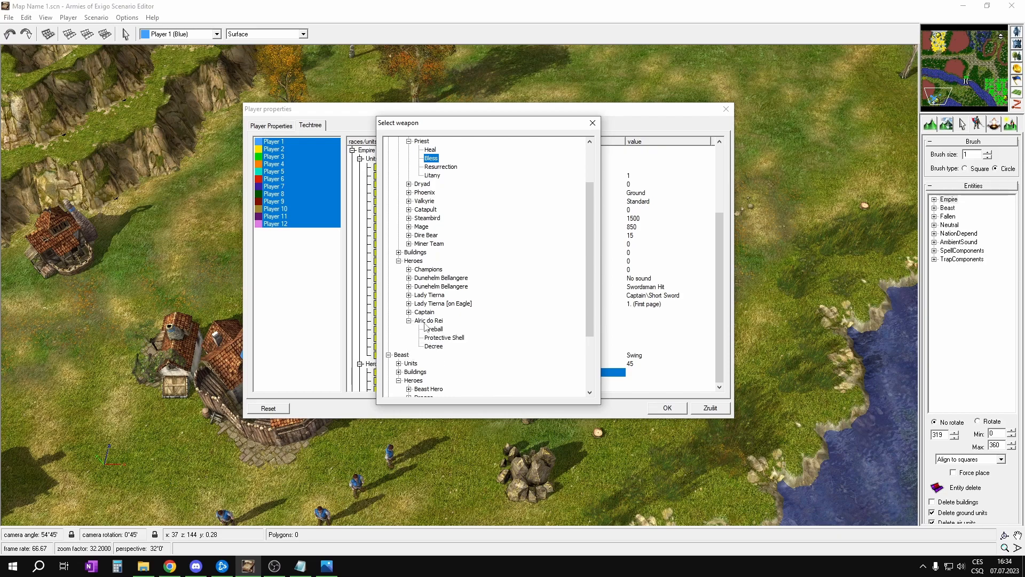
Browse the Neutral Humanlike, Domesticals and Elf groups and expand the Elf Druid's abilities
{"action": "scroll", "coordinate": [410, 266], "scroll_direction": "down", "scroll_amount": 3}
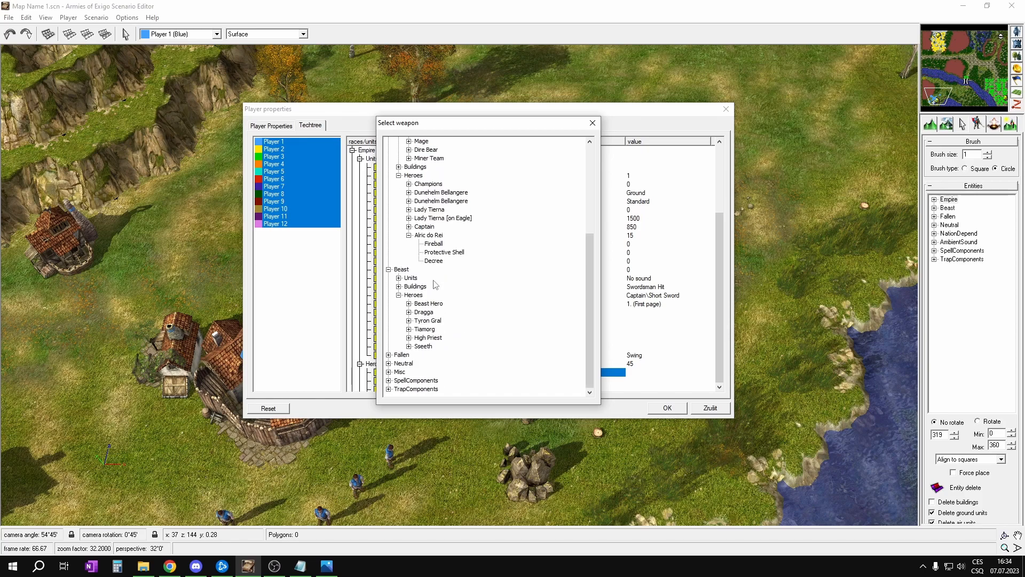
{"action": "left_click", "coordinate": [390, 366]}
{"action": "scroll", "coordinate": [405, 355], "scroll_direction": "down", "scroll_amount": 1}
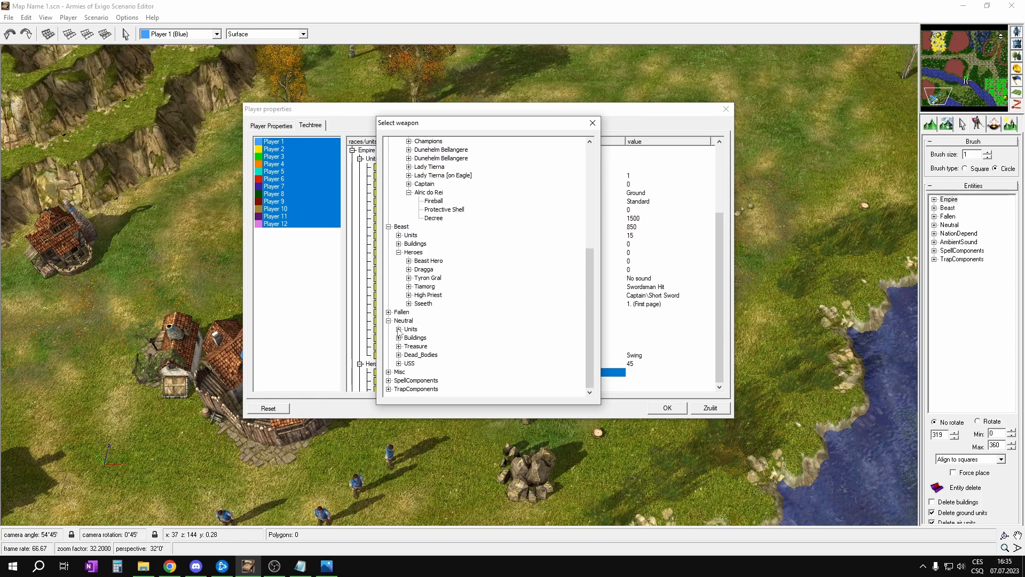
{"action": "left_click", "coordinate": [399, 330]}
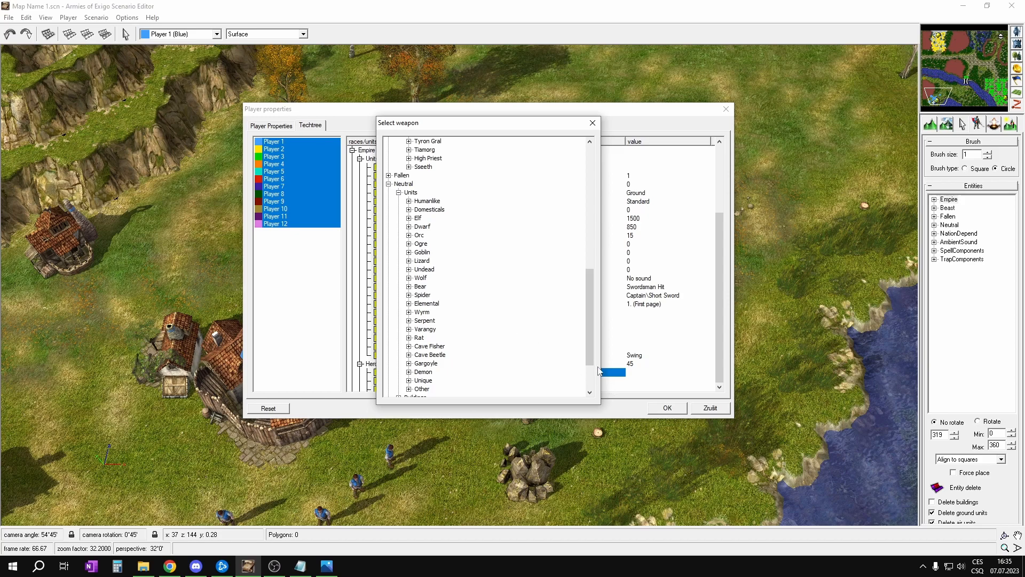
{"action": "left_click", "coordinate": [410, 202]}
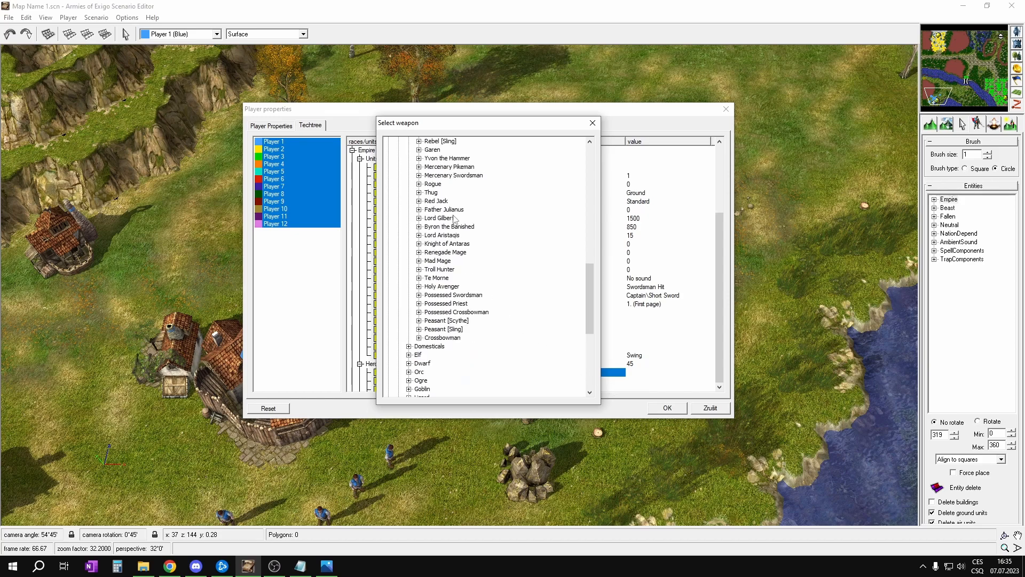
{"action": "left_click", "coordinate": [409, 320]}
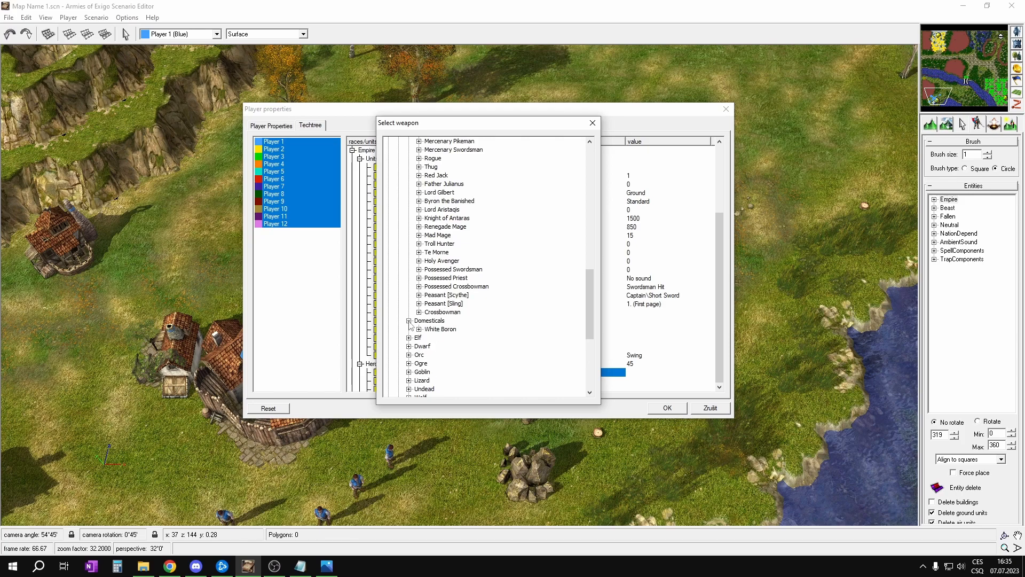
{"action": "left_click", "coordinate": [409, 260]}
{"action": "scroll", "coordinate": [412, 273], "scroll_direction": "down", "scroll_amount": 2}
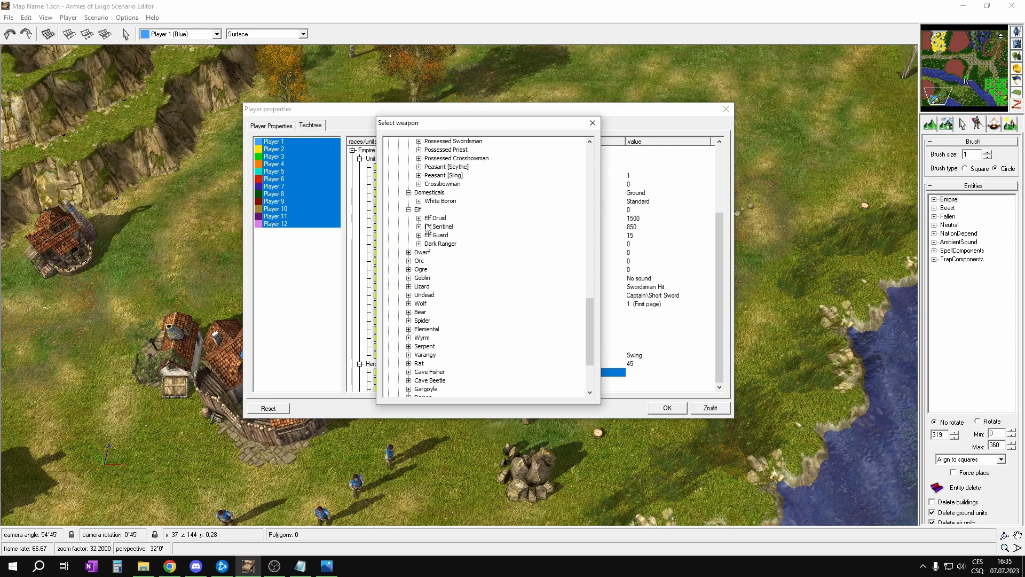
{"action": "left_click", "coordinate": [419, 218]}
Expand the Neutral Dwarf and Orc groups and view Kraal's weapons
{"action": "scroll", "coordinate": [418, 242], "scroll_direction": "down", "scroll_amount": 2}
{"action": "left_click", "coordinate": [410, 235]}
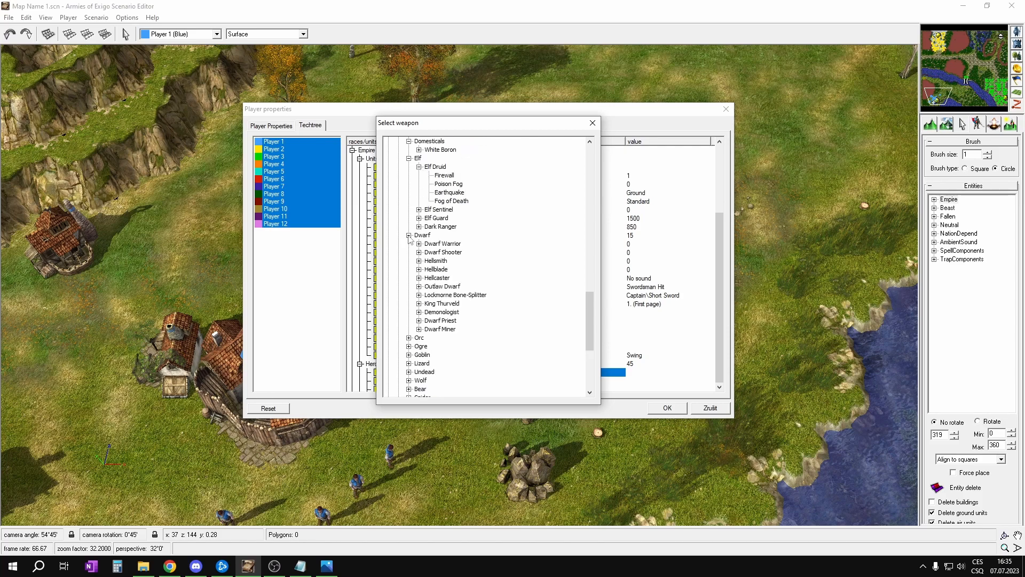
{"action": "scroll", "coordinate": [430, 265], "scroll_direction": "down", "scroll_amount": 3}
{"action": "left_click", "coordinate": [409, 260]}
{"action": "scroll", "coordinate": [417, 267], "scroll_direction": "down", "scroll_amount": 2}
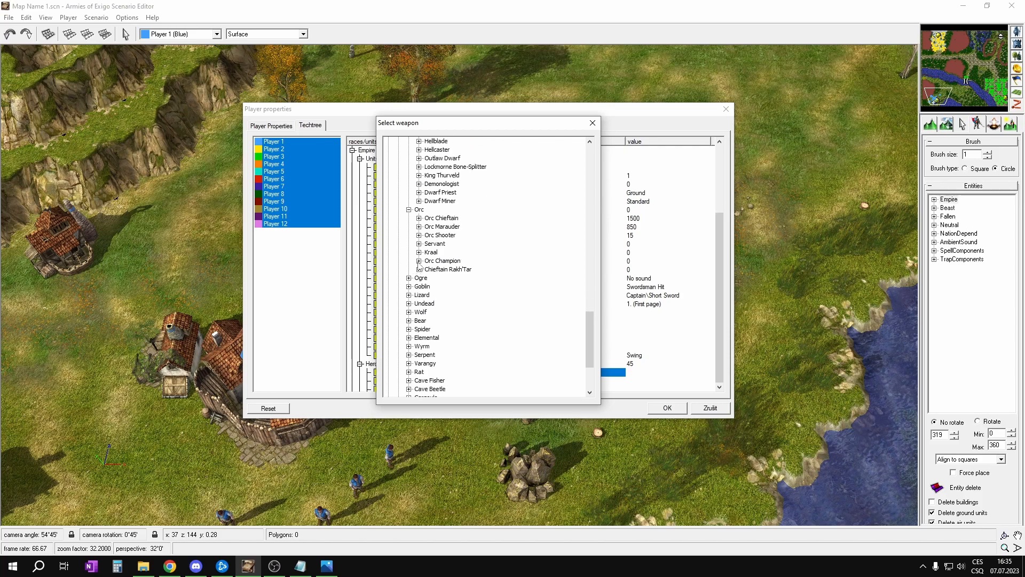
{"action": "left_click", "coordinate": [419, 252]}
Expand the Neutral Ogre and Goblin groups and view the weapons of Ul-rag Ur and the Goblin Shaman
{"action": "scroll", "coordinate": [420, 254], "scroll_direction": "down", "scroll_amount": 2}
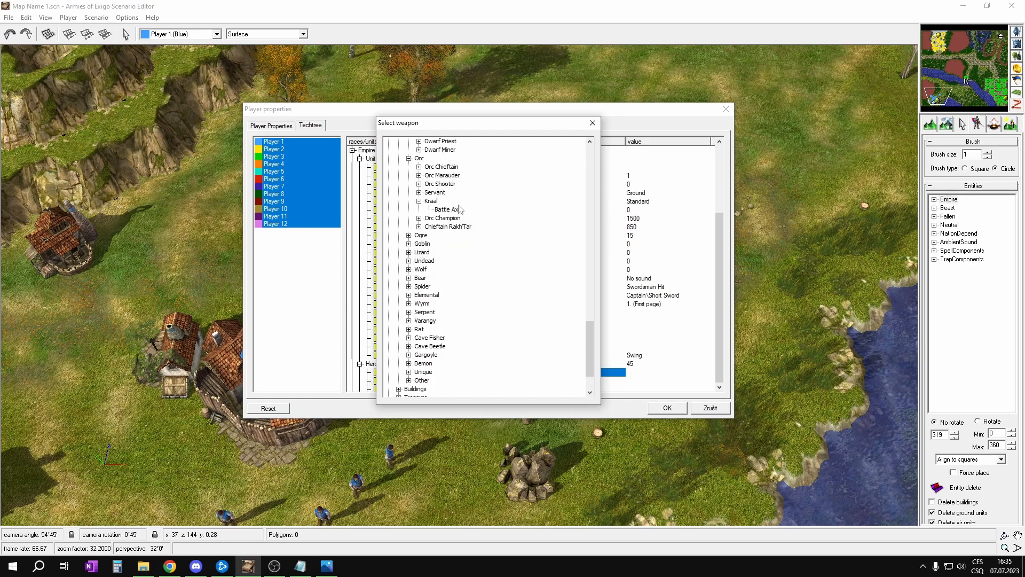
{"action": "left_click", "coordinate": [409, 235]}
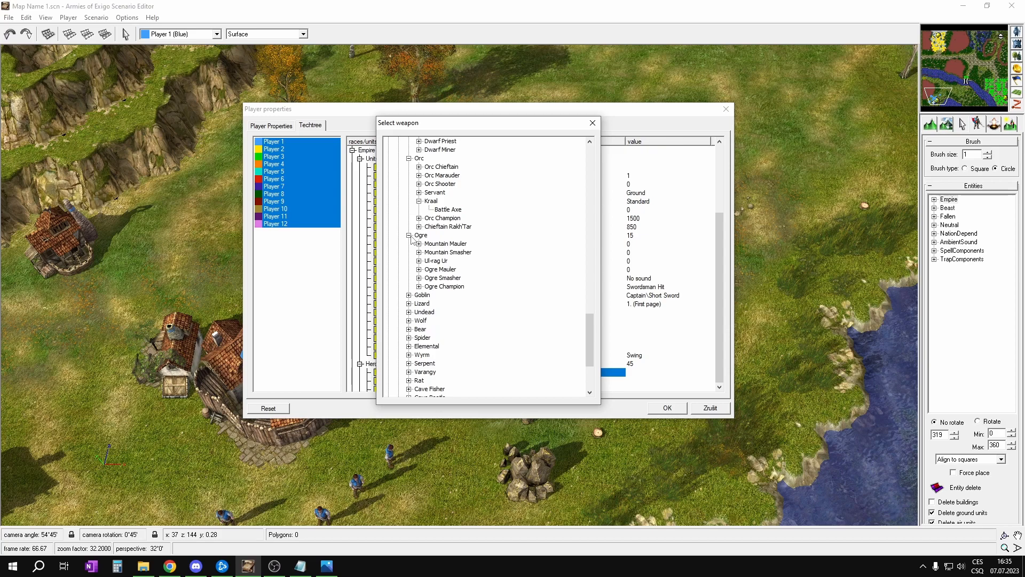
{"action": "scroll", "coordinate": [412, 279], "scroll_direction": "down", "scroll_amount": 2}
{"action": "left_click", "coordinate": [420, 210]}
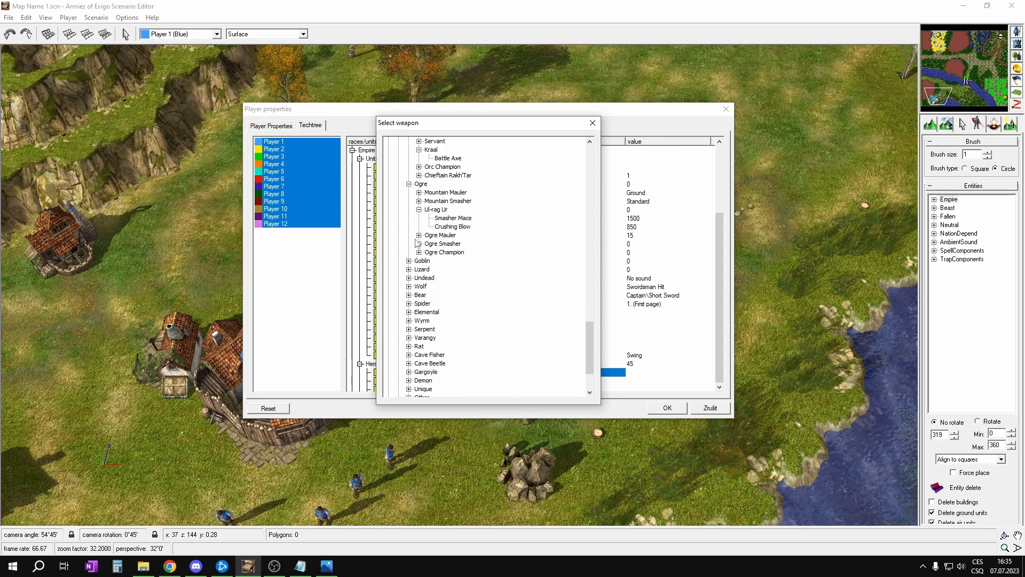
{"action": "left_click", "coordinate": [409, 261]}
{"action": "left_click", "coordinate": [420, 278]}
Expand the Neutral Lizard and Undead groups to examine which units' weapons they offer
{"action": "scroll", "coordinate": [414, 275], "scroll_direction": "down", "scroll_amount": 2}
{"action": "left_click", "coordinate": [409, 261]}
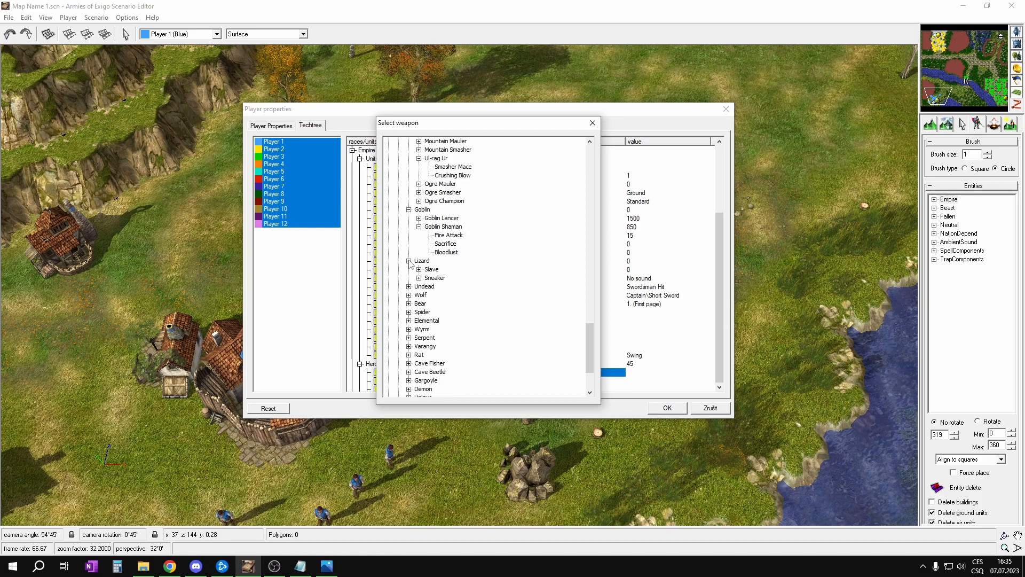
{"action": "scroll", "coordinate": [411, 264], "scroll_direction": "down", "scroll_amount": 1}
{"action": "left_click", "coordinate": [409, 260]}
{"action": "scroll", "coordinate": [413, 269], "scroll_direction": "down", "scroll_amount": 3}
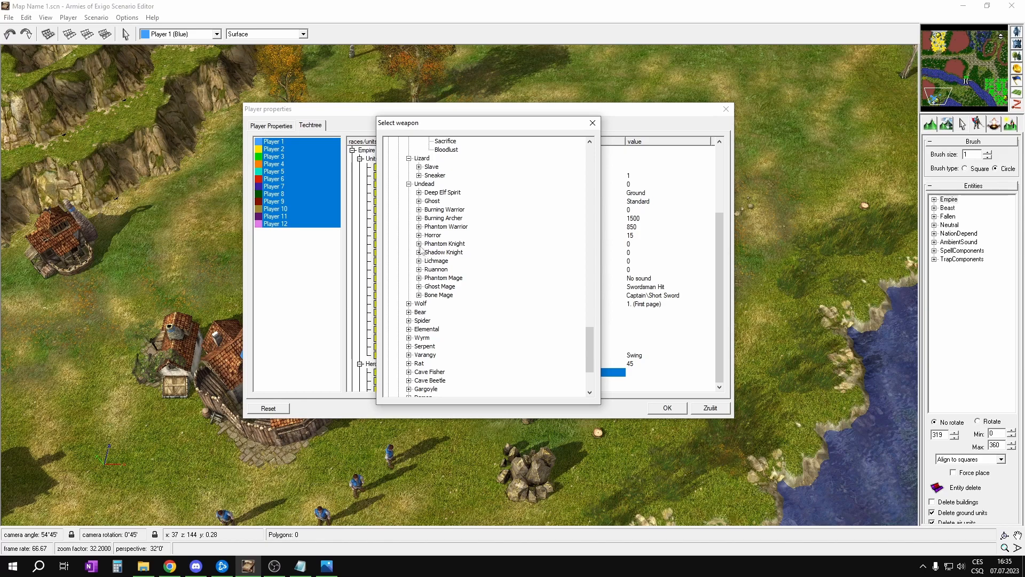
Expand all remaining Neutral unit groups from Other and Unique up to Wolf and review their units
{"action": "scroll", "coordinate": [421, 253], "scroll_direction": "down", "scroll_amount": 3}
{"action": "left_click", "coordinate": [410, 330]}
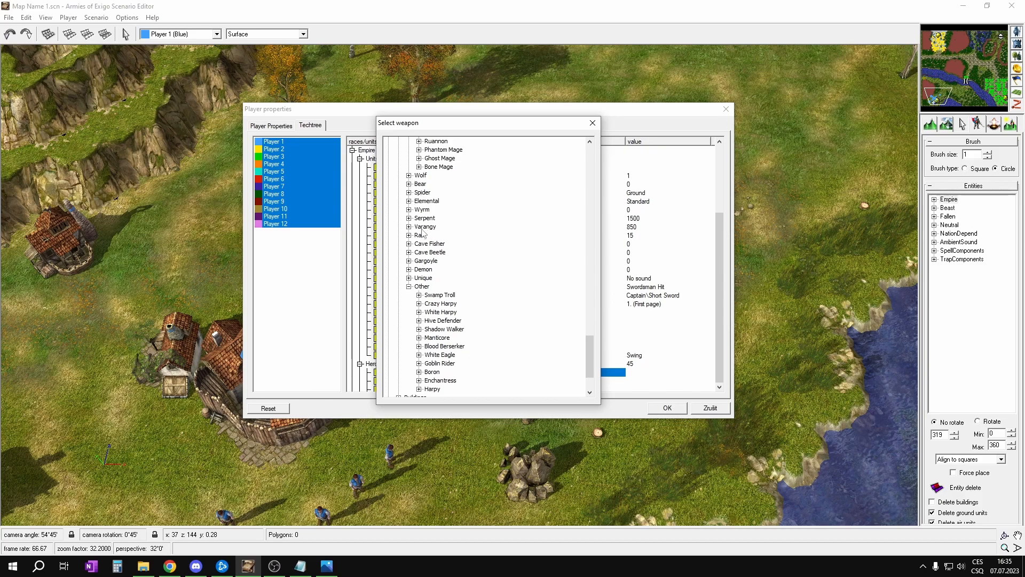
{"action": "left_click", "coordinate": [409, 278]}
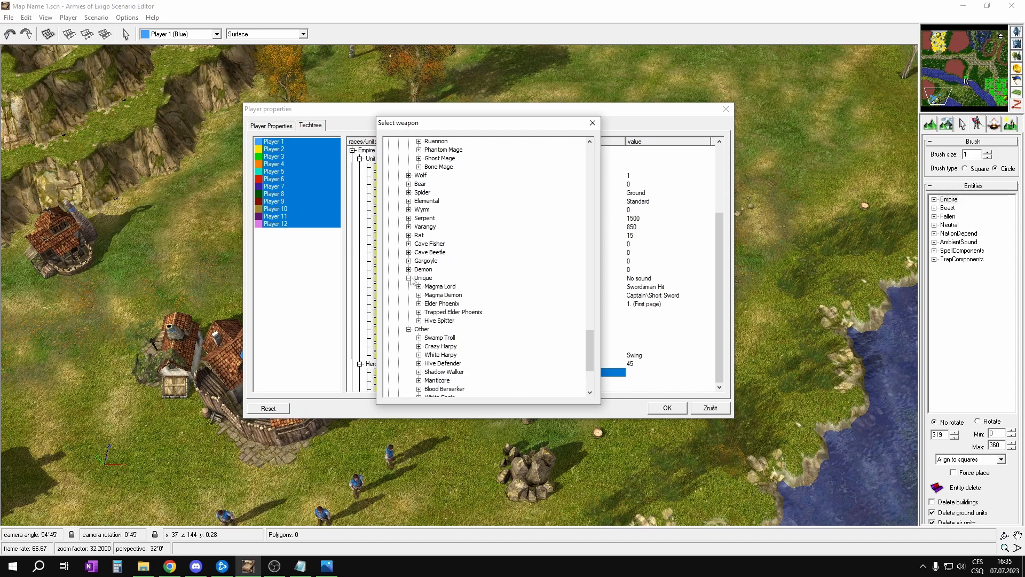
{"action": "left_click", "coordinate": [409, 270]}
{"action": "left_click", "coordinate": [409, 262]}
{"action": "left_click", "coordinate": [409, 253]}
{"action": "left_click", "coordinate": [409, 244]}
{"action": "left_click", "coordinate": [409, 236]}
{"action": "left_click", "coordinate": [409, 227]}
{"action": "left_click", "coordinate": [410, 218]}
{"action": "left_click", "coordinate": [409, 209]}
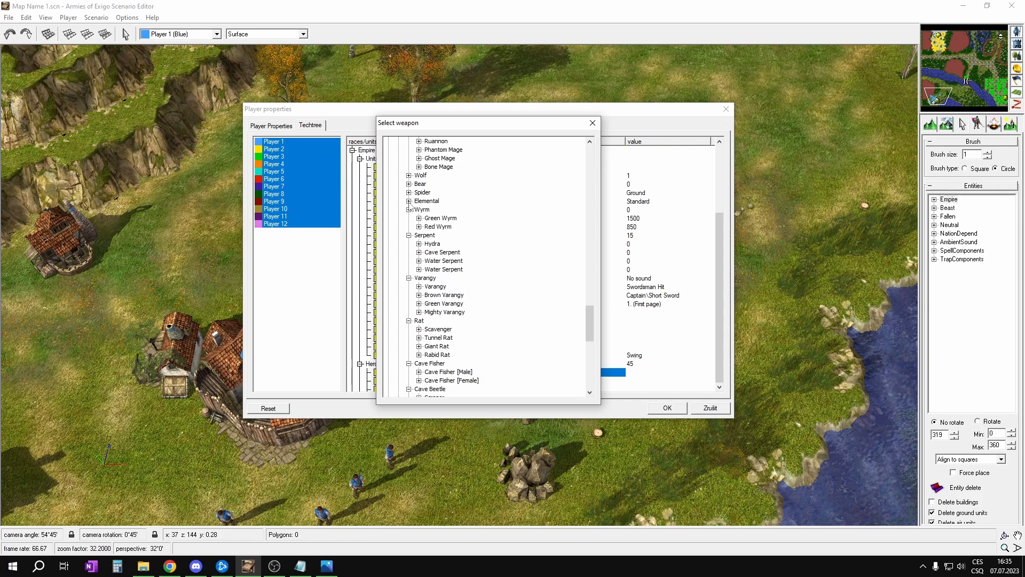
{"action": "left_click", "coordinate": [409, 201]}
{"action": "left_click", "coordinate": [409, 192]}
{"action": "left_click", "coordinate": [409, 184]}
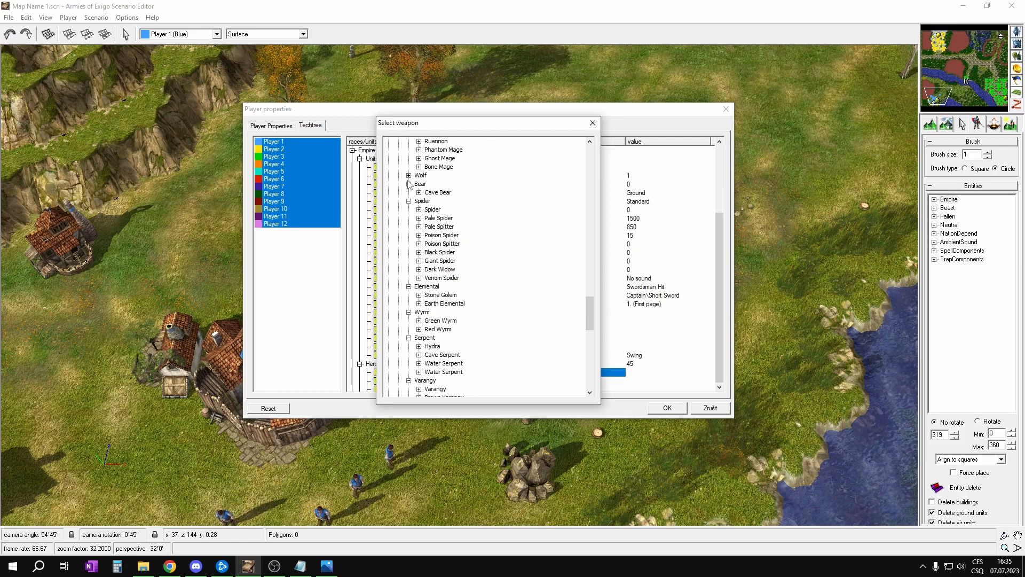
{"action": "left_click", "coordinate": [409, 175]}
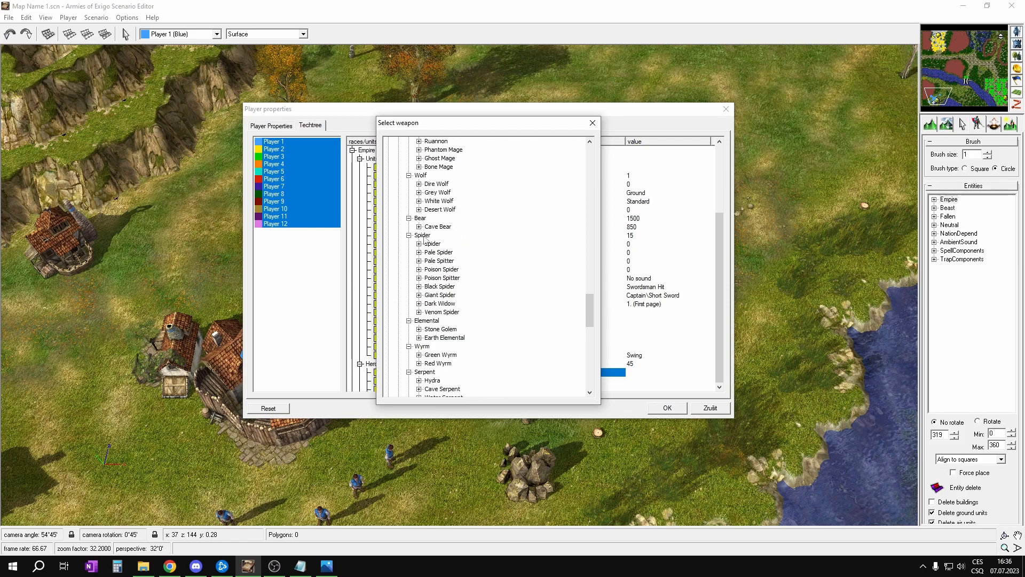
{"action": "scroll", "coordinate": [424, 237], "scroll_direction": "up", "scroll_amount": 10}
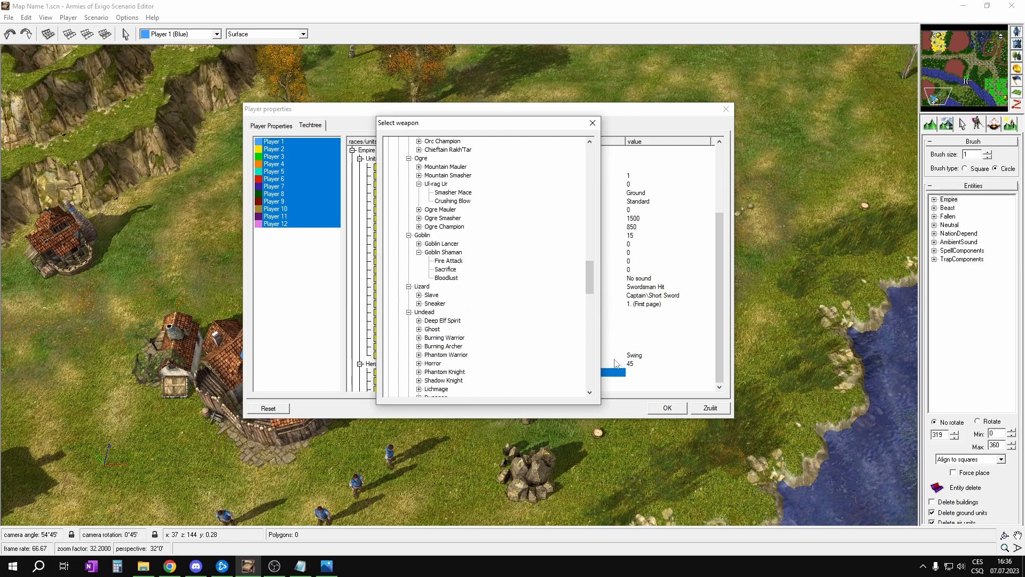
Add King Thurveld's Summon Earth Elemental from the Neutral Dwarf group to the Captain's weapons
{"action": "scroll", "coordinate": [485, 256], "scroll_direction": "up", "scroll_amount": 20}
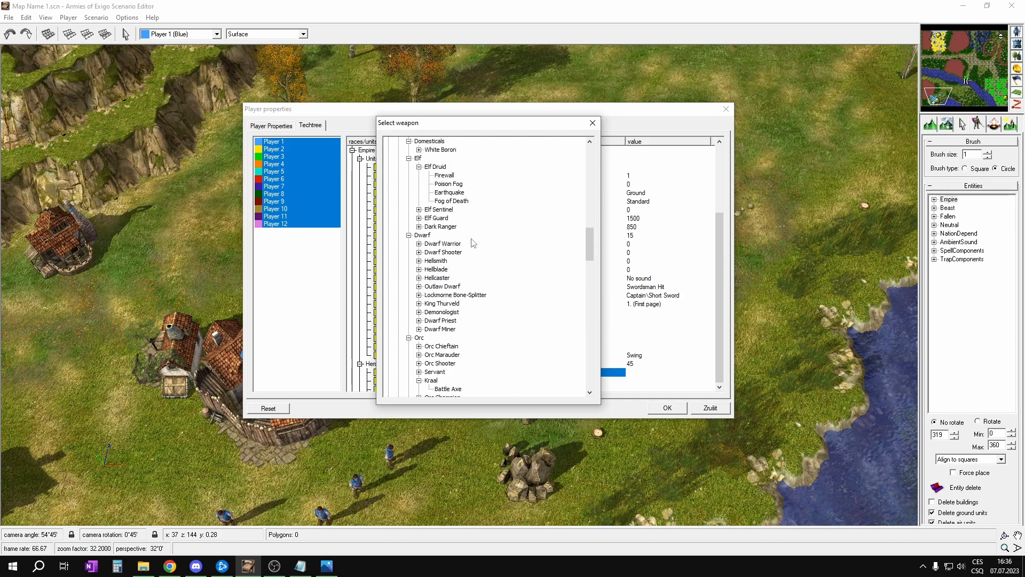
{"action": "scroll", "coordinate": [427, 294], "scroll_direction": "down", "scroll_amount": 14}
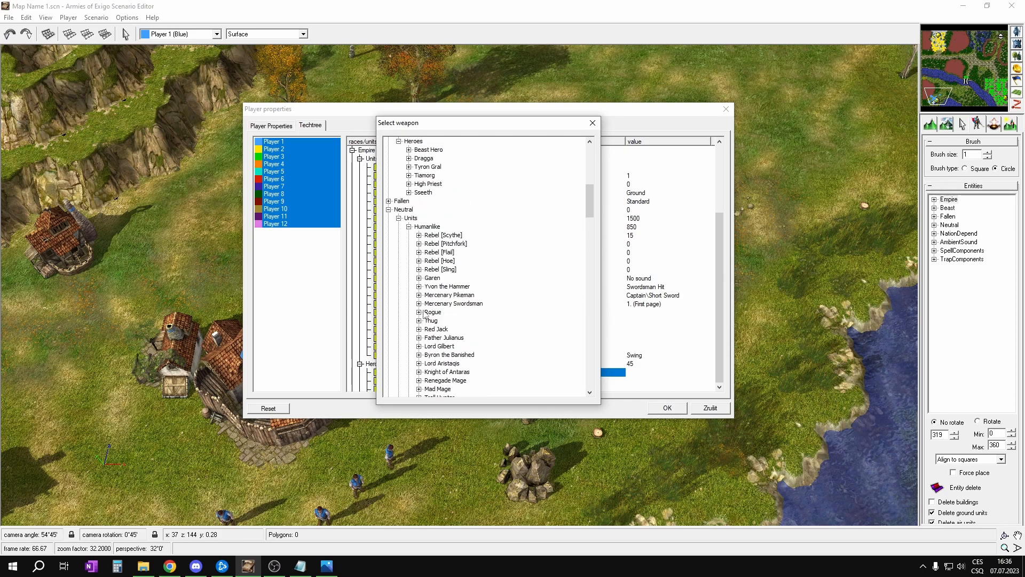
{"action": "scroll", "coordinate": [439, 269], "scroll_direction": "down", "scroll_amount": 6}
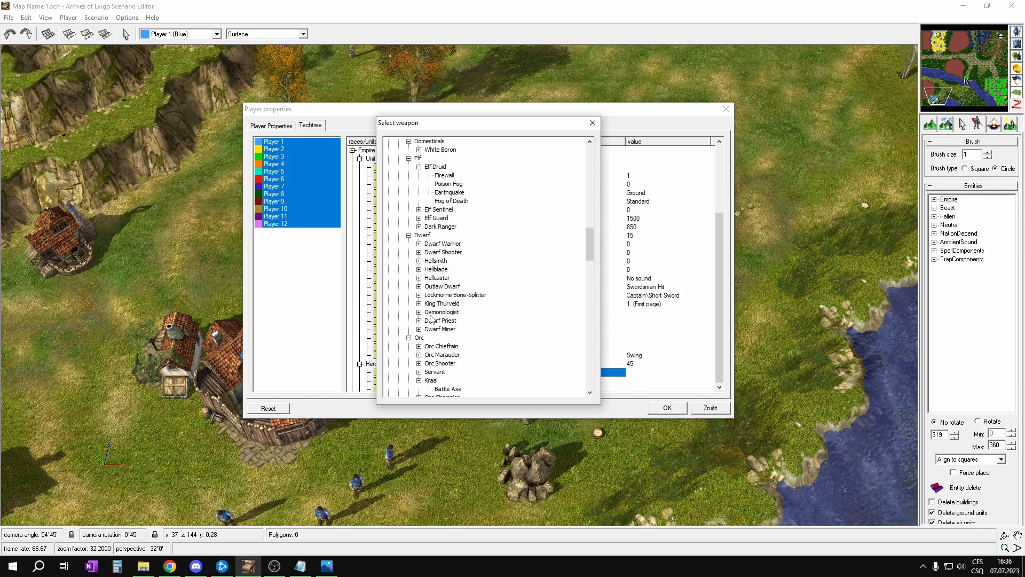
{"action": "left_click", "coordinate": [420, 304]}
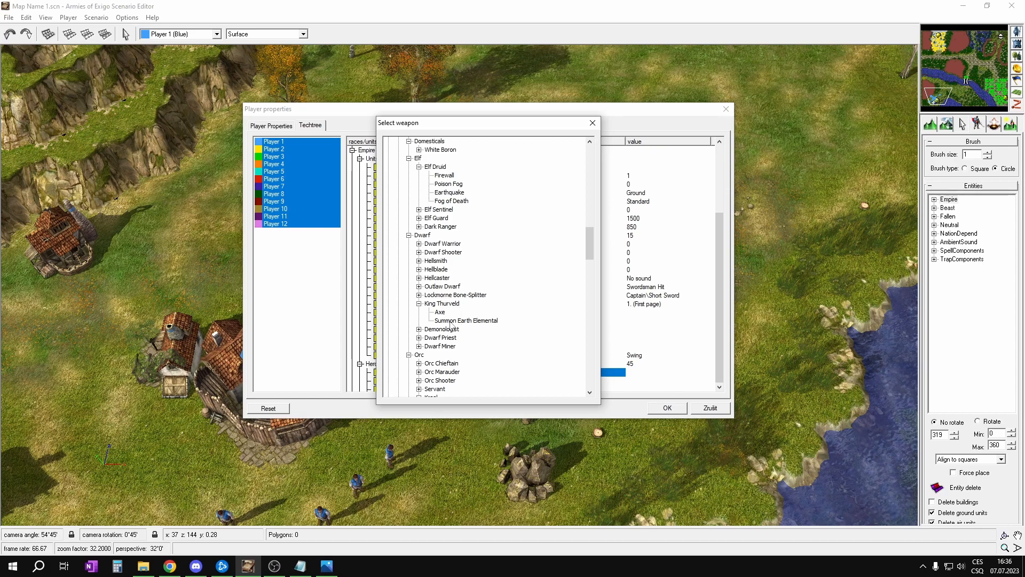
{"action": "double_click", "coordinate": [494, 322]}
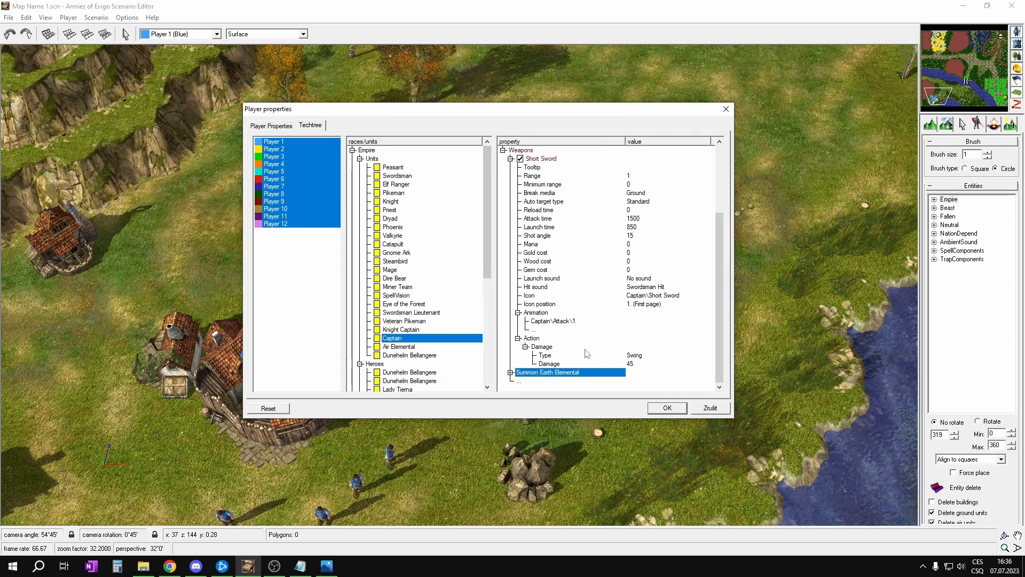
Expand the Summon Earth Elemental ability and its Summon action to reach the unit, amount and lifetime properties
{"action": "left_click", "coordinate": [510, 372]}
{"action": "scroll", "coordinate": [540, 208], "scroll_direction": "down", "scroll_amount": 2}
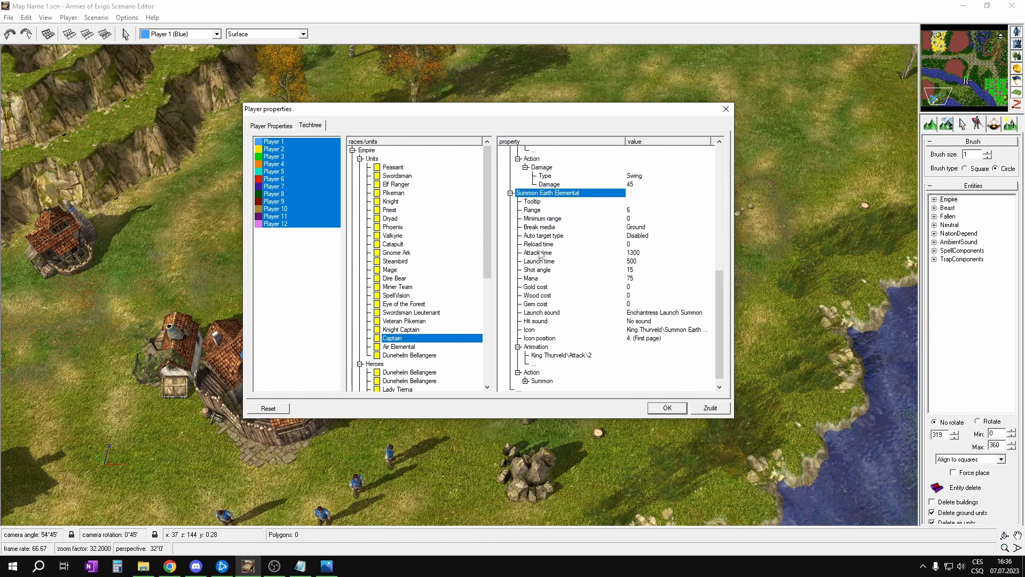
{"action": "scroll", "coordinate": [568, 233], "scroll_direction": "down", "scroll_amount": 1}
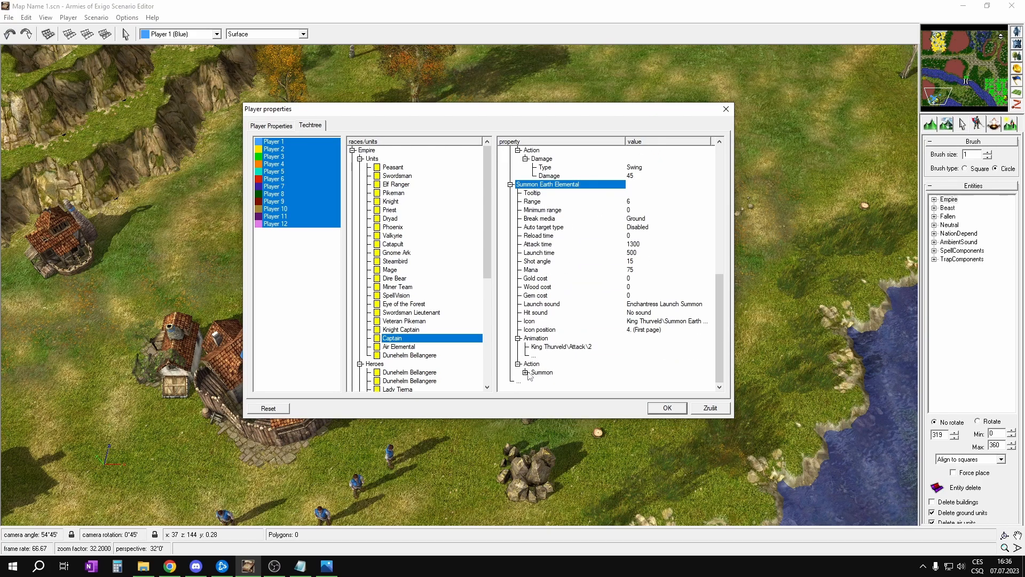
{"action": "double_click", "coordinate": [527, 372]}
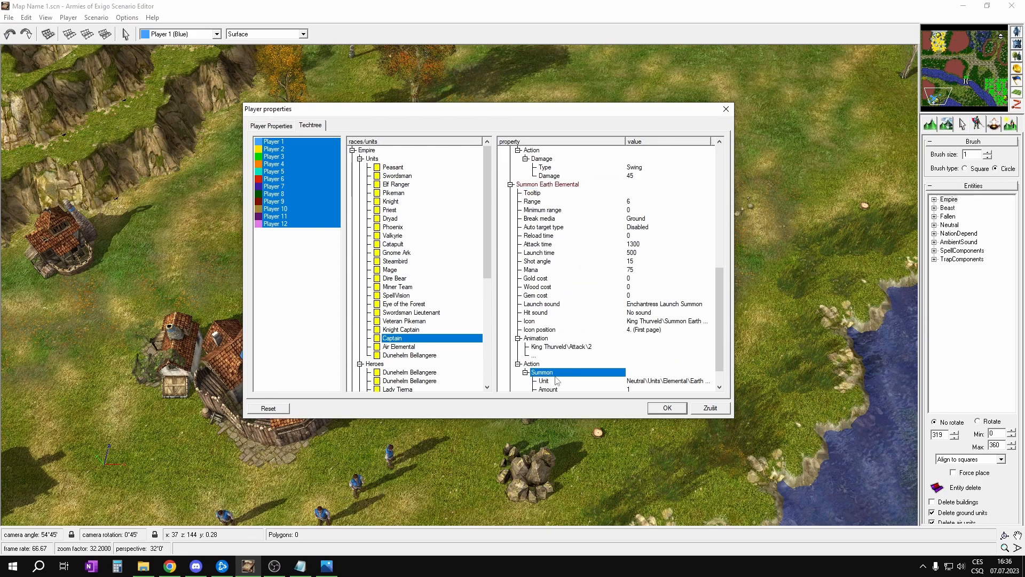
{"action": "scroll", "coordinate": [558, 376], "scroll_direction": "down", "scroll_amount": 1}
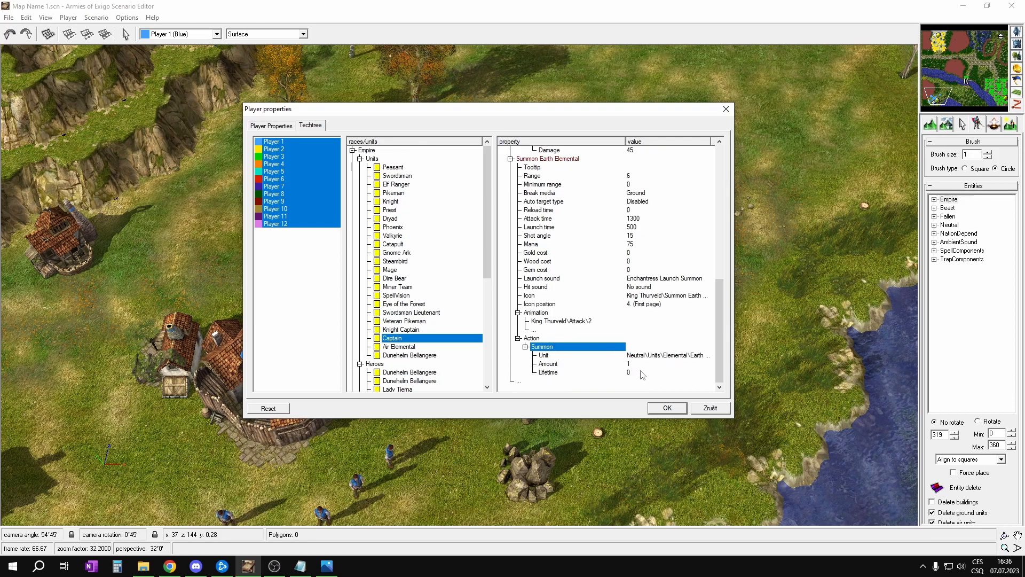
Open the unit choice for the Summon action and browse the Neutral Elf, Bear and Other groups
{"action": "left_click", "coordinate": [620, 359]}
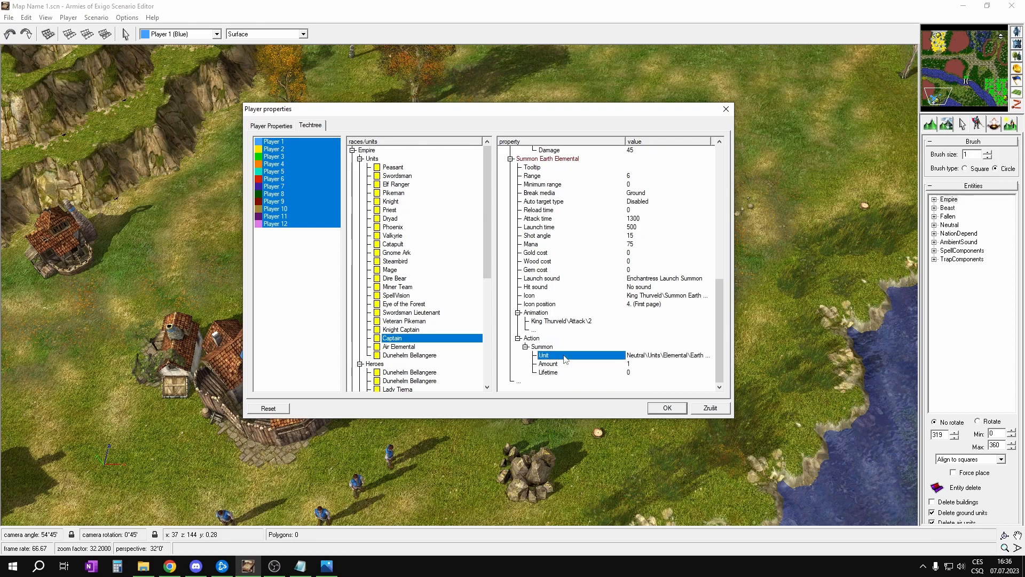
{"action": "left_click", "coordinate": [657, 361]}
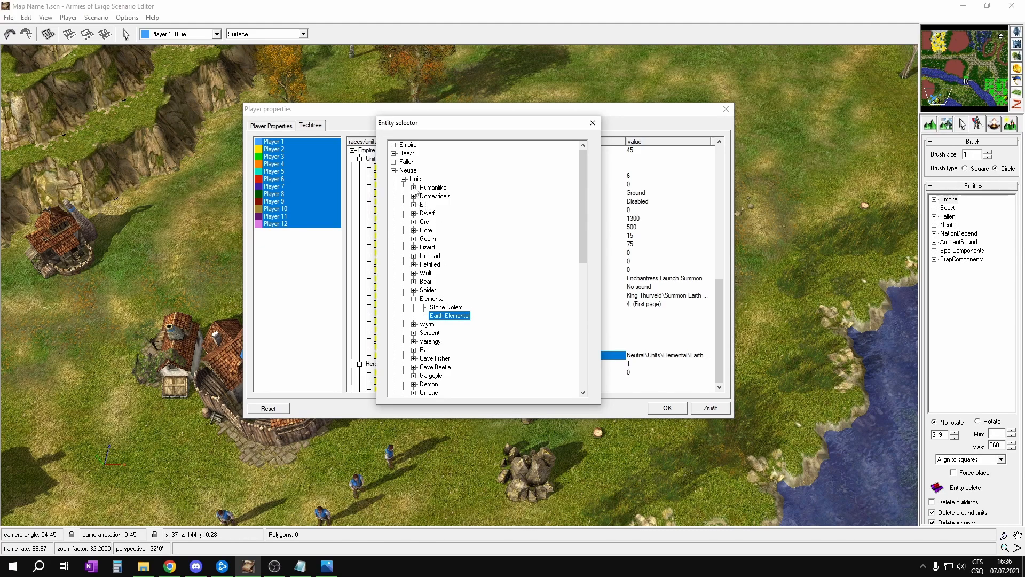
{"action": "scroll", "coordinate": [425, 238], "scroll_direction": "down", "scroll_amount": 2}
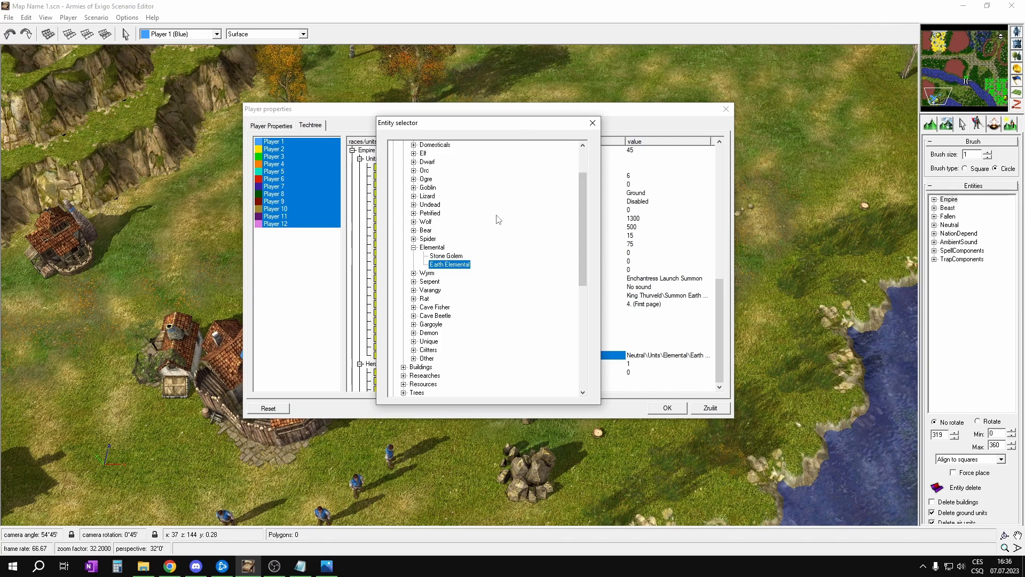
{"action": "scroll", "coordinate": [478, 237], "scroll_direction": "up", "scroll_amount": 2}
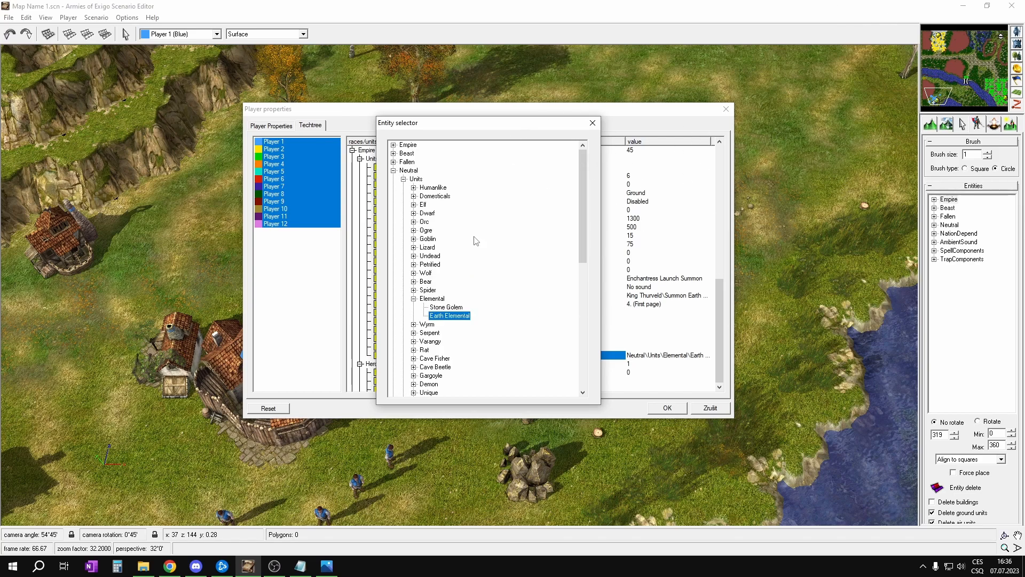
{"action": "left_click", "coordinate": [414, 205]}
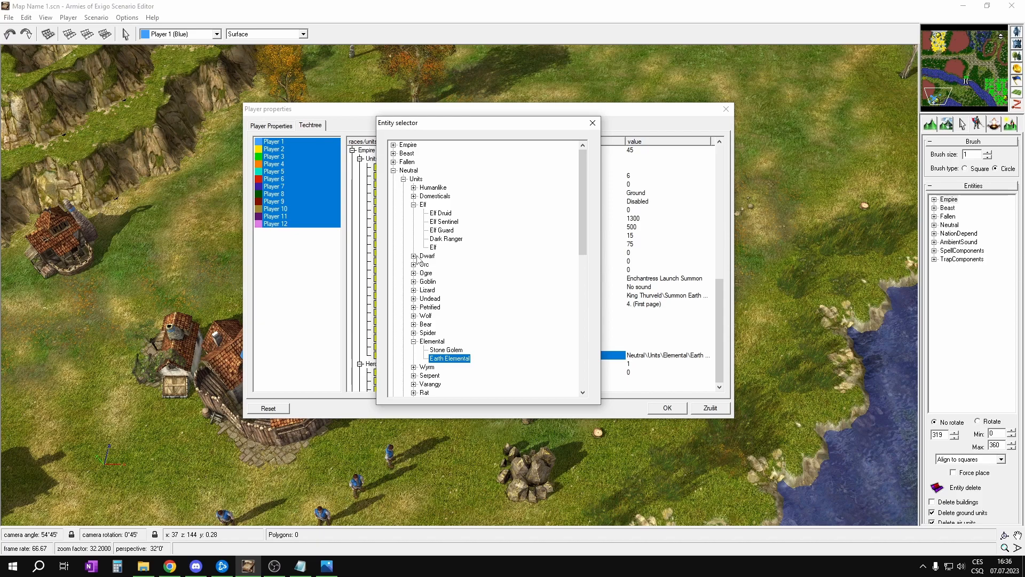
{"action": "left_click", "coordinate": [414, 324]}
{"action": "scroll", "coordinate": [441, 321], "scroll_direction": "down", "scroll_amount": 3}
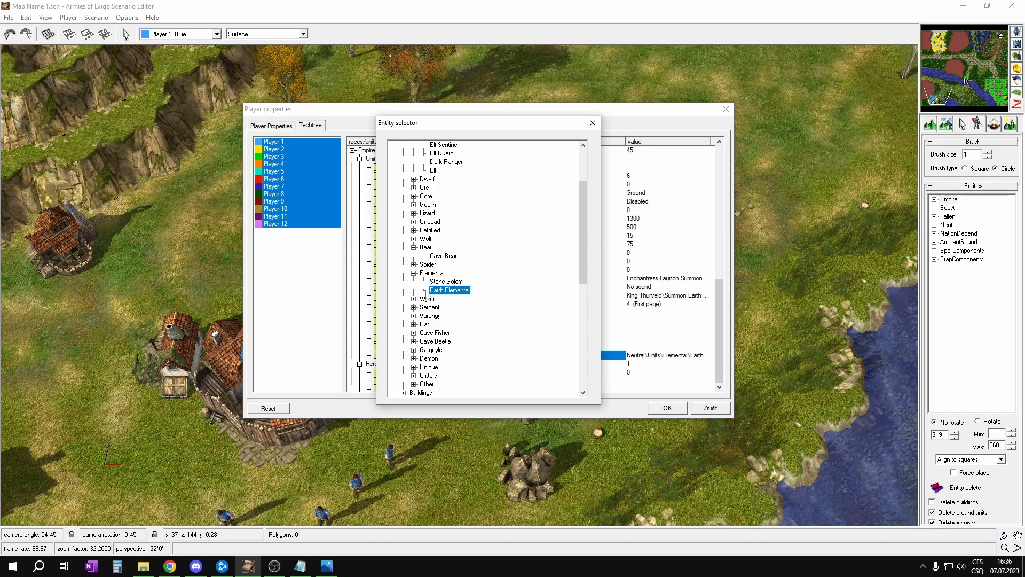
{"action": "left_click", "coordinate": [414, 385]}
{"action": "scroll", "coordinate": [412, 337], "scroll_direction": "down", "scroll_amount": 1}
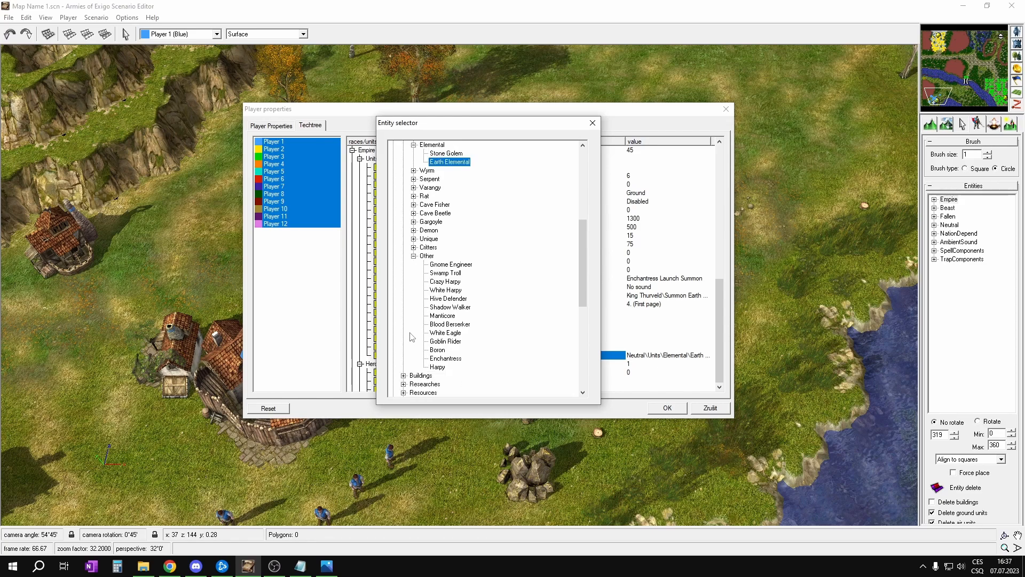
{"action": "scroll", "coordinate": [412, 327], "scroll_direction": "up", "scroll_amount": 8}
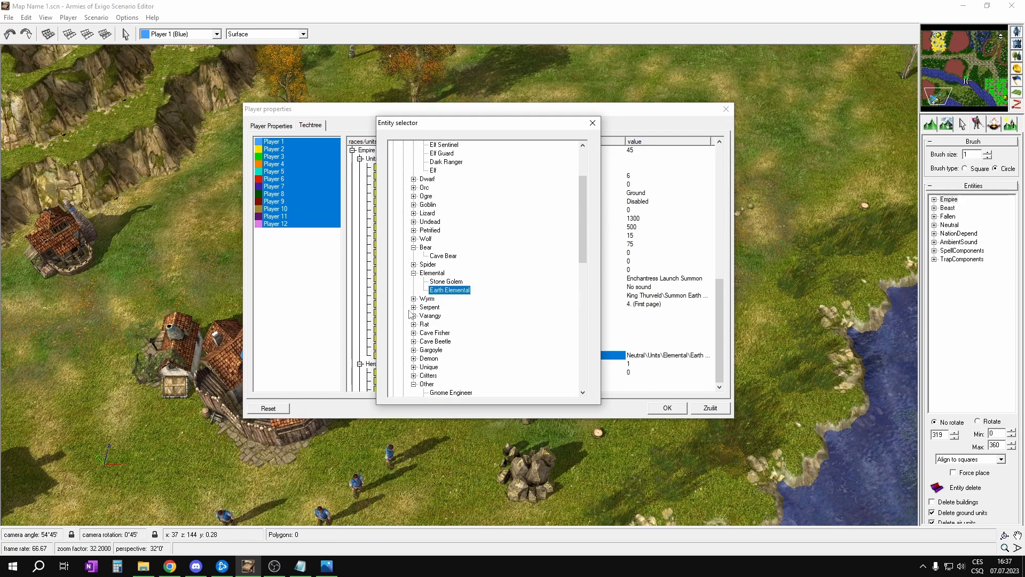
Look through the Empire units and set the summoned unit to the Neutral Cave Bear
{"action": "left_click", "coordinate": [393, 145]}
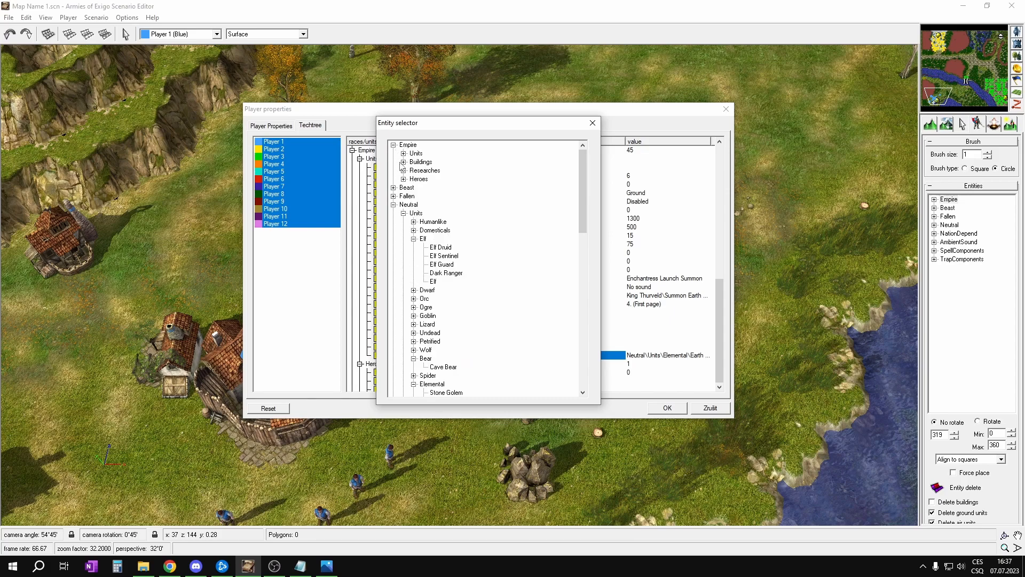
{"action": "left_click", "coordinate": [403, 154]}
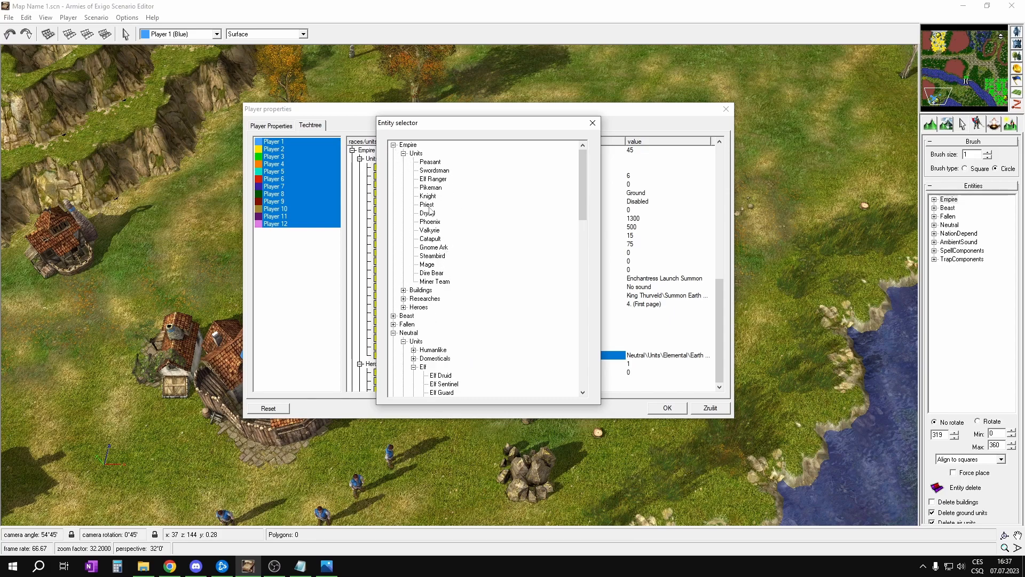
{"action": "scroll", "coordinate": [459, 249], "scroll_direction": "down", "scroll_amount": 5}
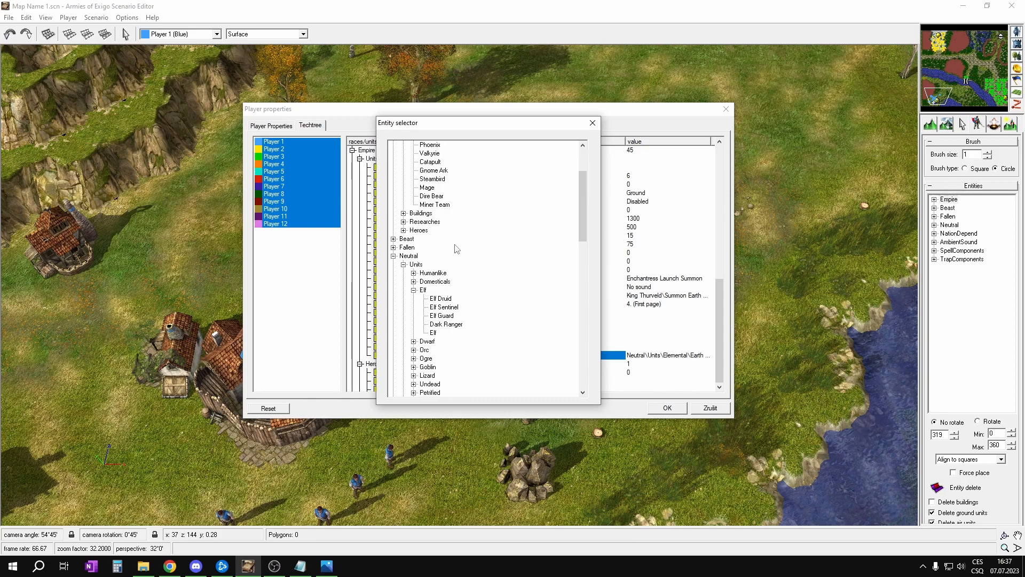
{"action": "scroll", "coordinate": [441, 279], "scroll_direction": "down", "scroll_amount": 2}
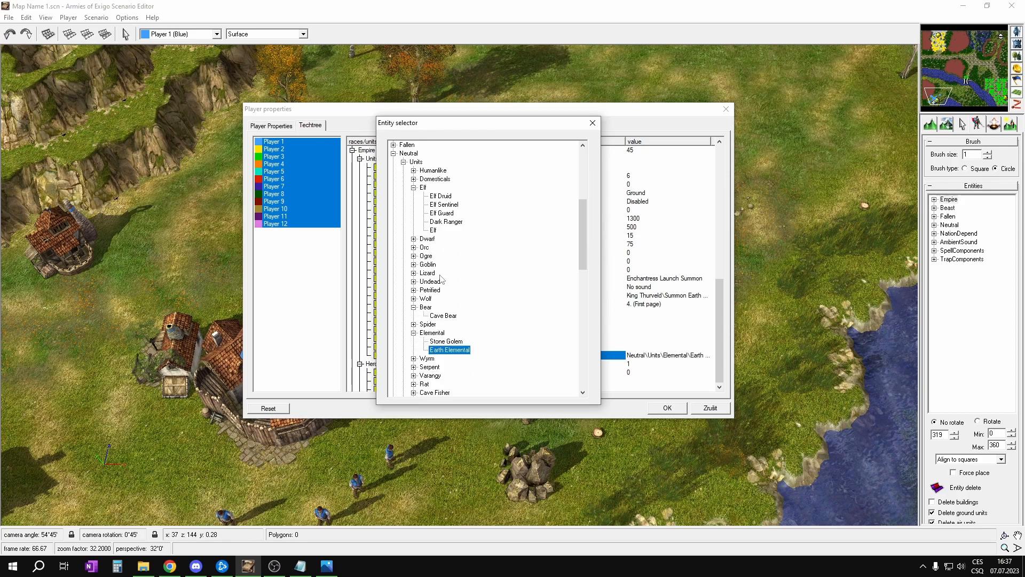
{"action": "double_click", "coordinate": [442, 316]}
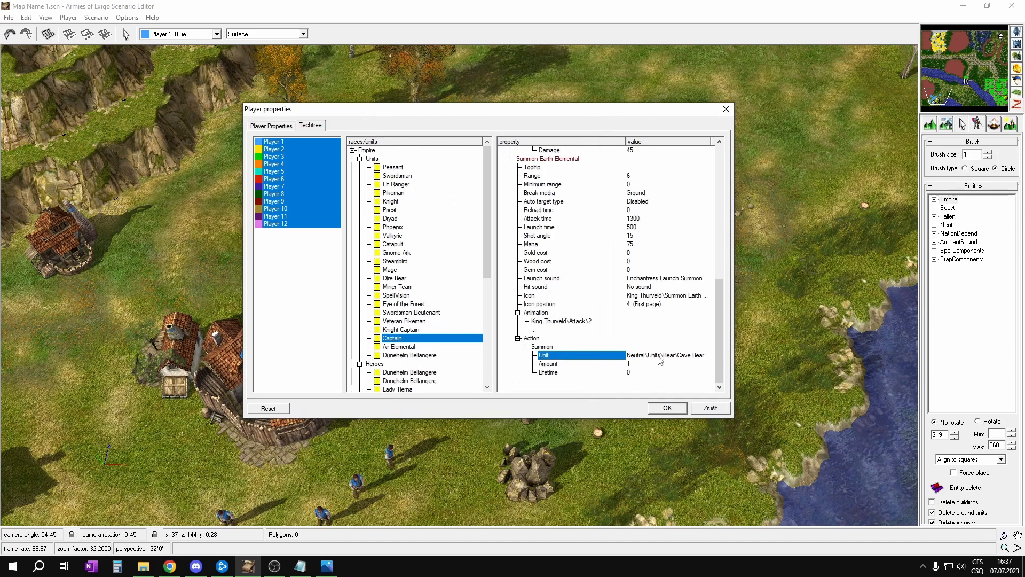
Set the Summon action's amount to 3 and its lifetime to 30
{"action": "left_click", "coordinate": [632, 364]}
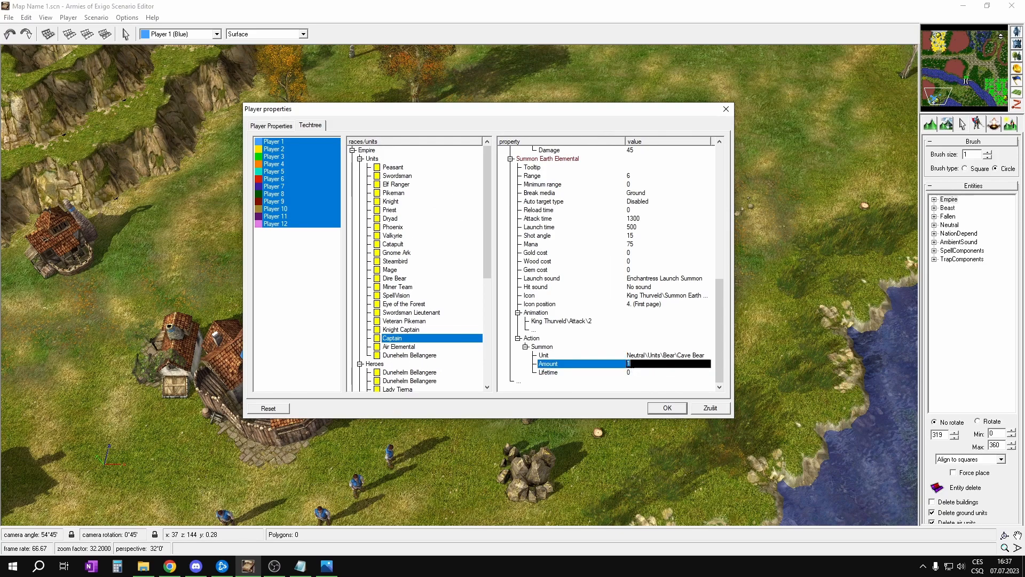
{"action": "type", "text": "3"}
{"action": "key", "text": "Return"}
{"action": "left_click", "coordinate": [630, 372]}
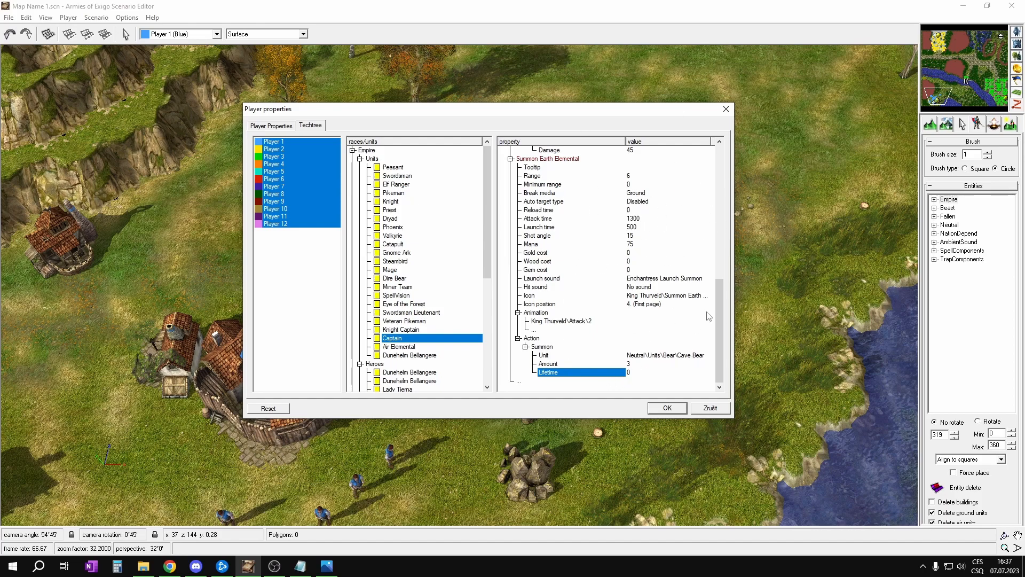
{"action": "left_click", "coordinate": [633, 372]}
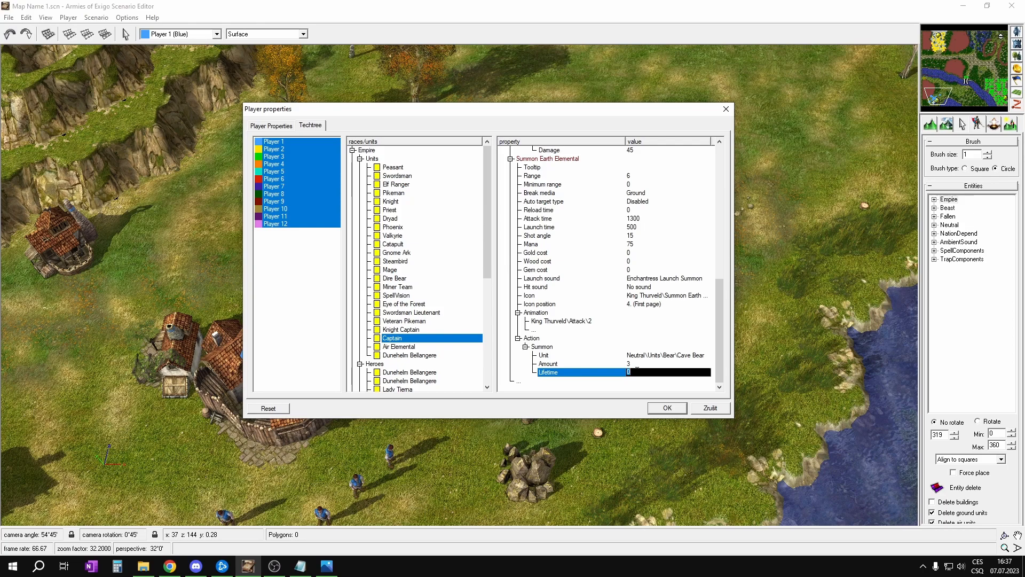
{"action": "type", "text": "30"}
{"action": "key", "text": "Return"}
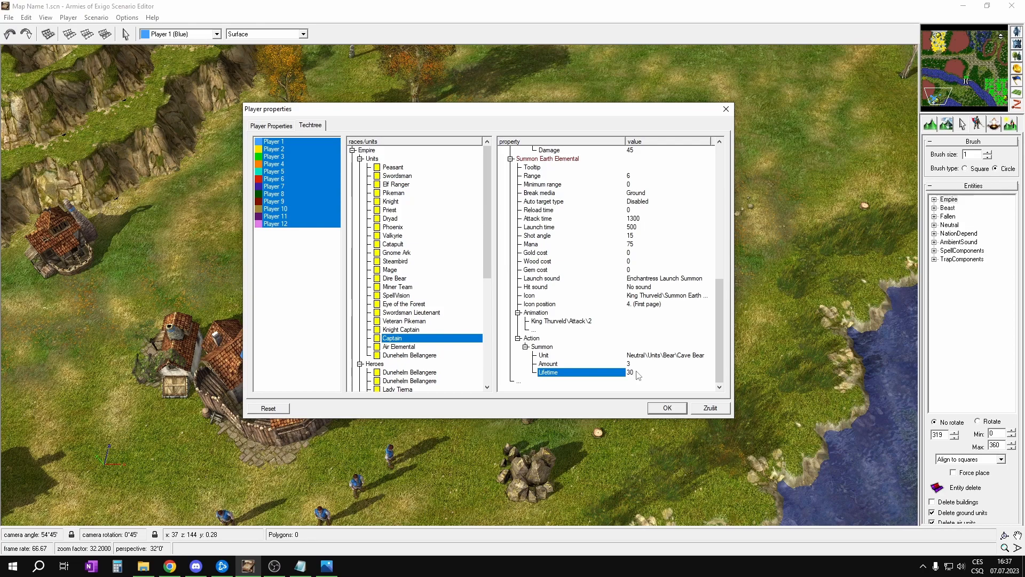
Set the Summon Earth Elemental ability's icon position to 1. (First page)
{"action": "left_click", "coordinate": [648, 306]}
{"action": "left_click", "coordinate": [649, 307]}
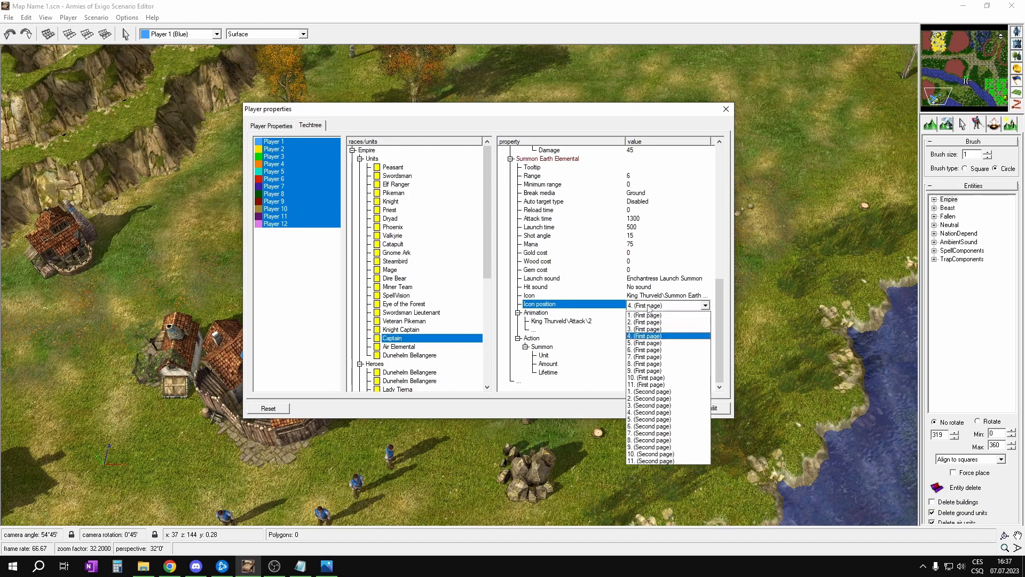
{"action": "left_click", "coordinate": [647, 315]}
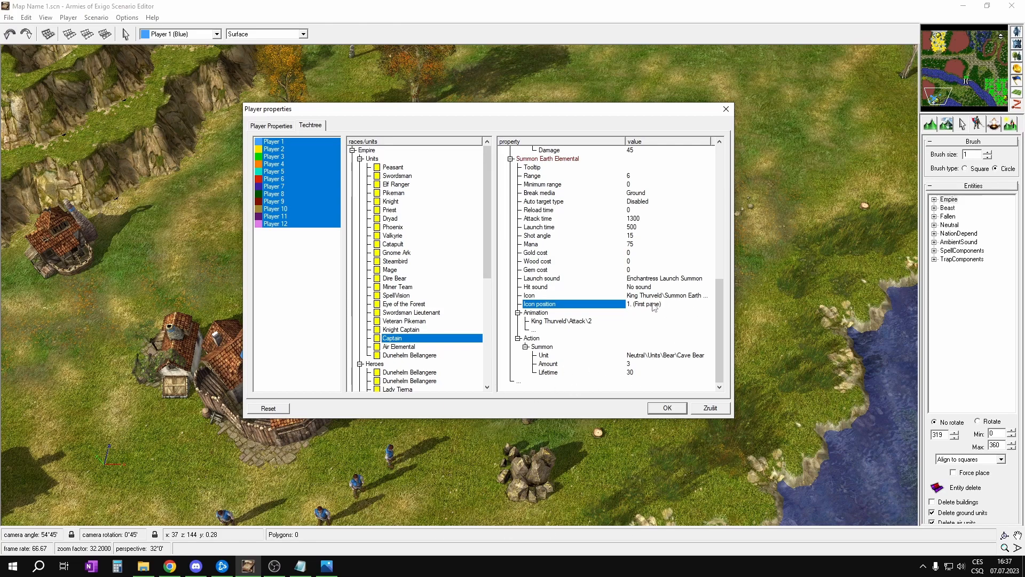
Review the Captain's Short Sword and Summon Earth Elemental settings and accept the player property changes
{"action": "scroll", "coordinate": [649, 306], "scroll_direction": "up", "scroll_amount": 10}
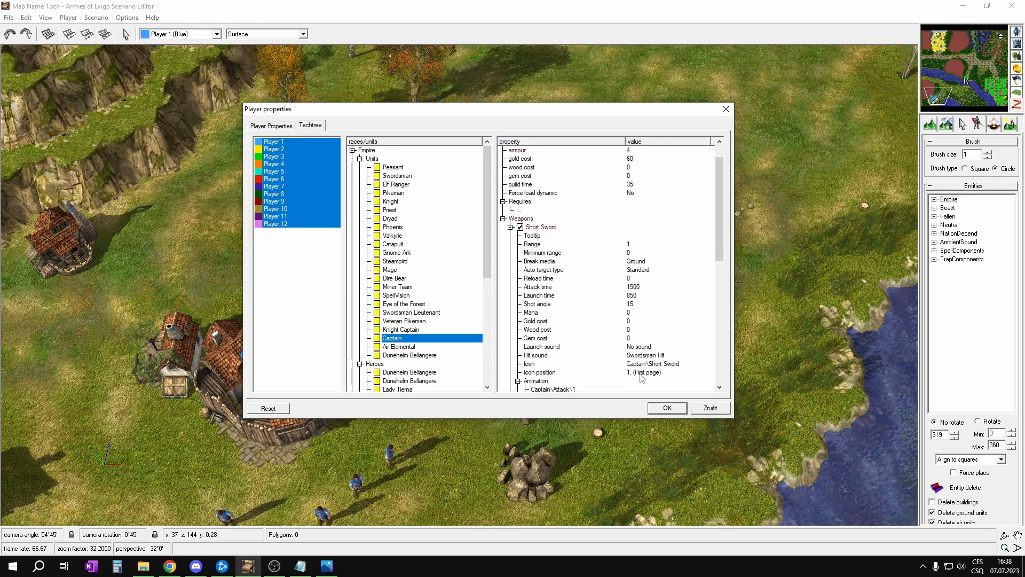
{"action": "scroll", "coordinate": [637, 375], "scroll_direction": "down", "scroll_amount": 1}
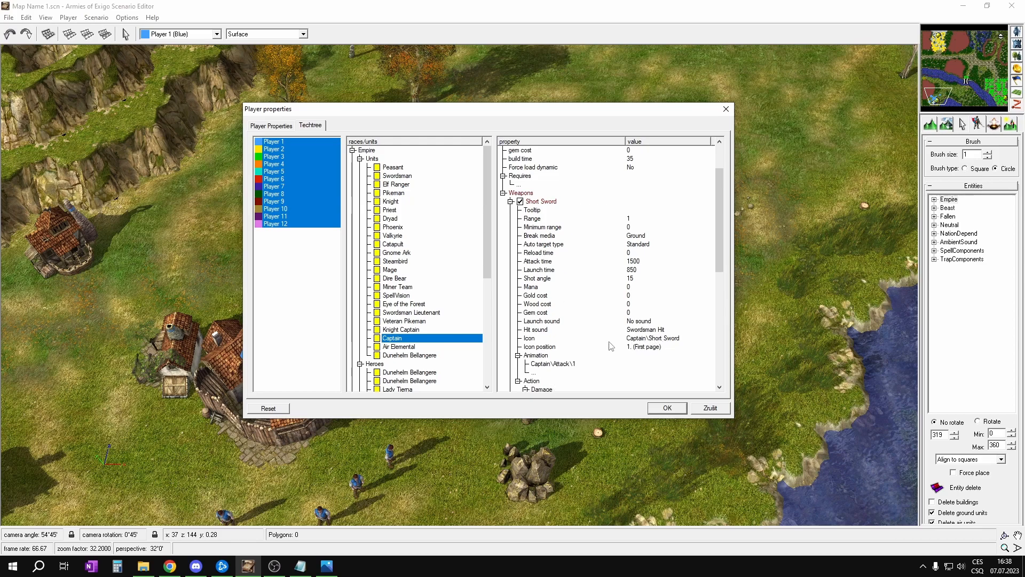
{"action": "scroll", "coordinate": [673, 368], "scroll_direction": "down", "scroll_amount": 10}
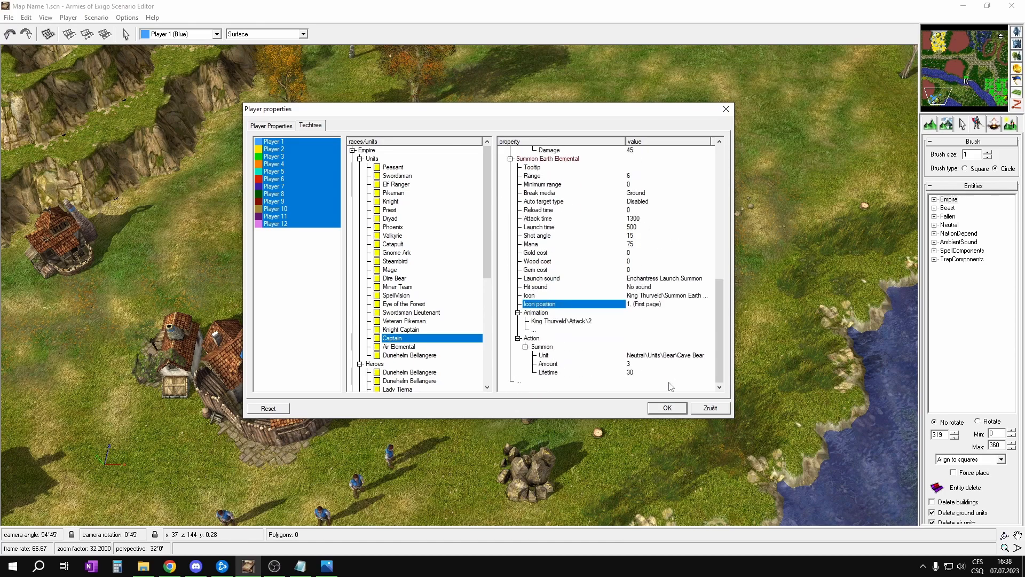
{"action": "scroll", "coordinate": [668, 257], "scroll_direction": "up", "scroll_amount": 1}
{"action": "scroll", "coordinate": [663, 386], "scroll_direction": "up", "scroll_amount": 2}
{"action": "scroll", "coordinate": [630, 342], "scroll_direction": "down", "scroll_amount": 2}
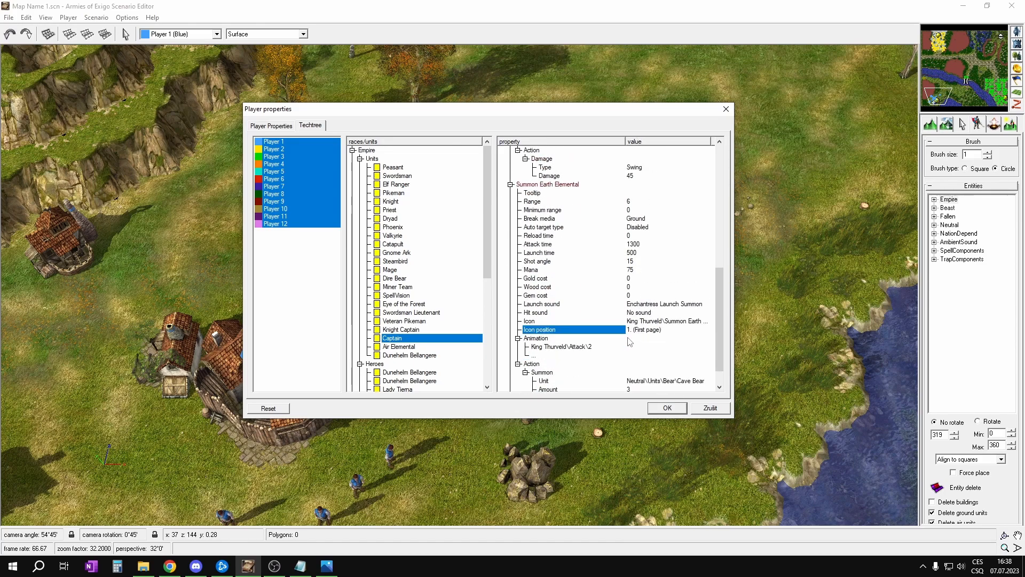
{"action": "left_click", "coordinate": [668, 408]}
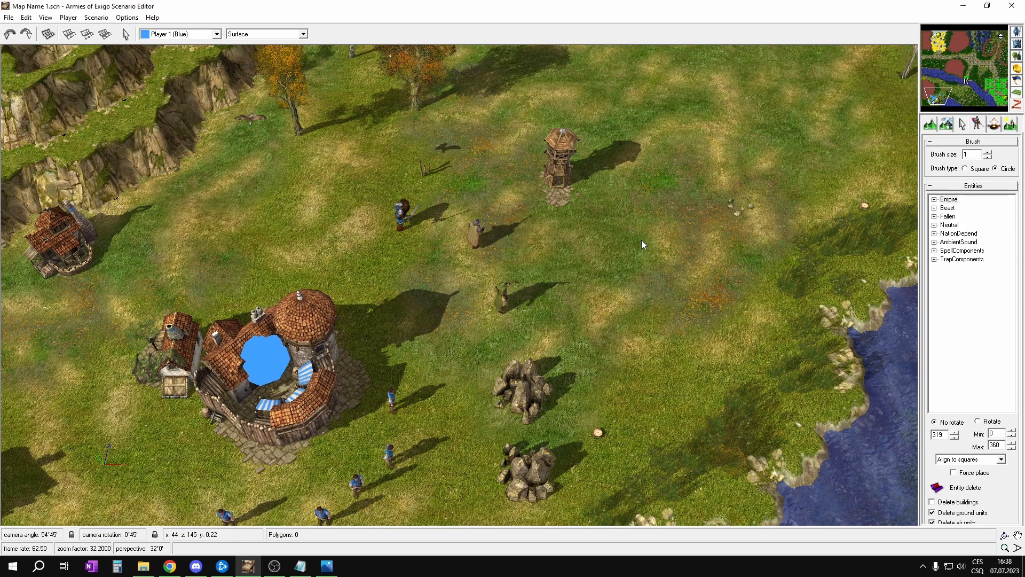
Reopen the player properties and view the Empire Captain's tech tree settings for Player 1
{"action": "key", "text": "ctrl+p"}
{"action": "left_click", "coordinate": [337, 143]}
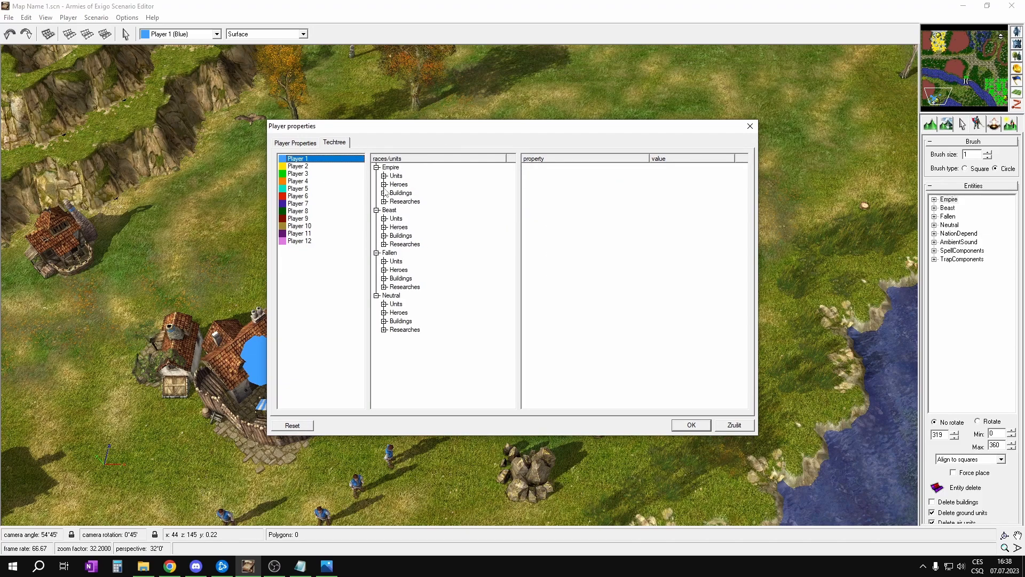
{"action": "double_click", "coordinate": [395, 176]}
{"action": "left_click", "coordinate": [467, 354]}
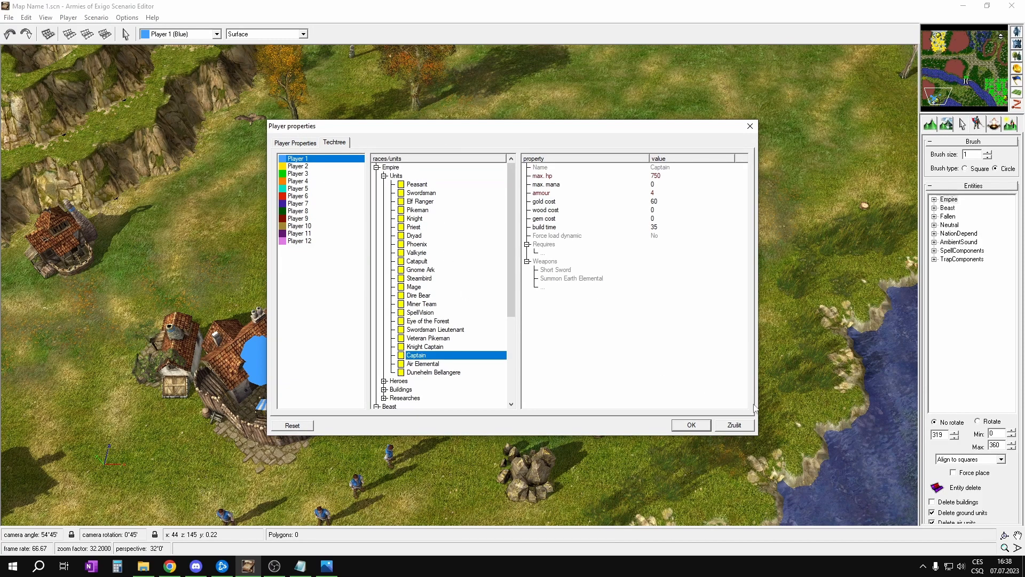
For all twelve players, set the Captain's Summon Earth Elemental action to summon the neutral Cave Bear unit
{"action": "left_click", "coordinate": [299, 241], "text": "shift"}
{"action": "left_click", "coordinate": [536, 278]}
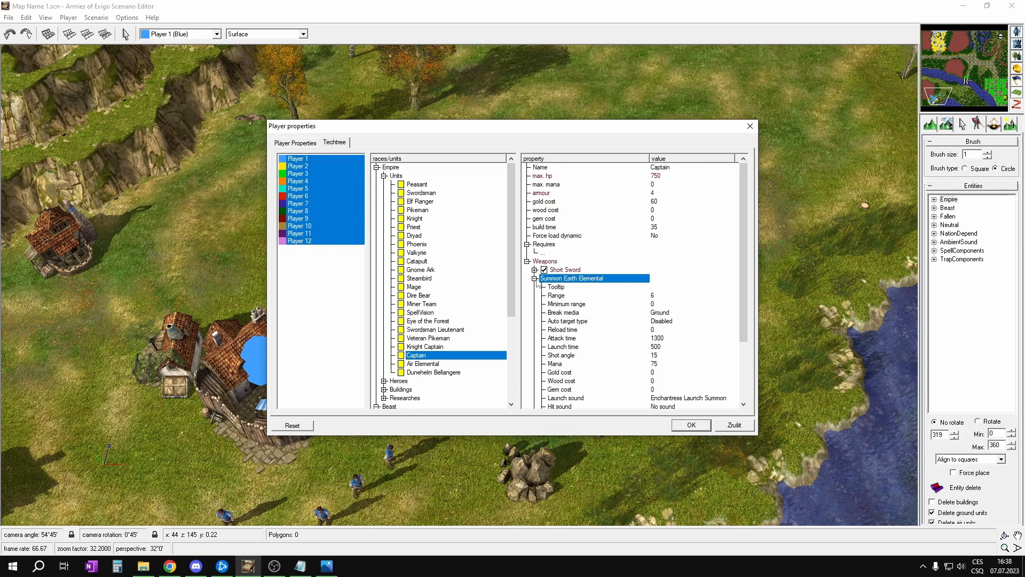
{"action": "scroll", "coordinate": [612, 319], "scroll_direction": "down", "scroll_amount": 3}
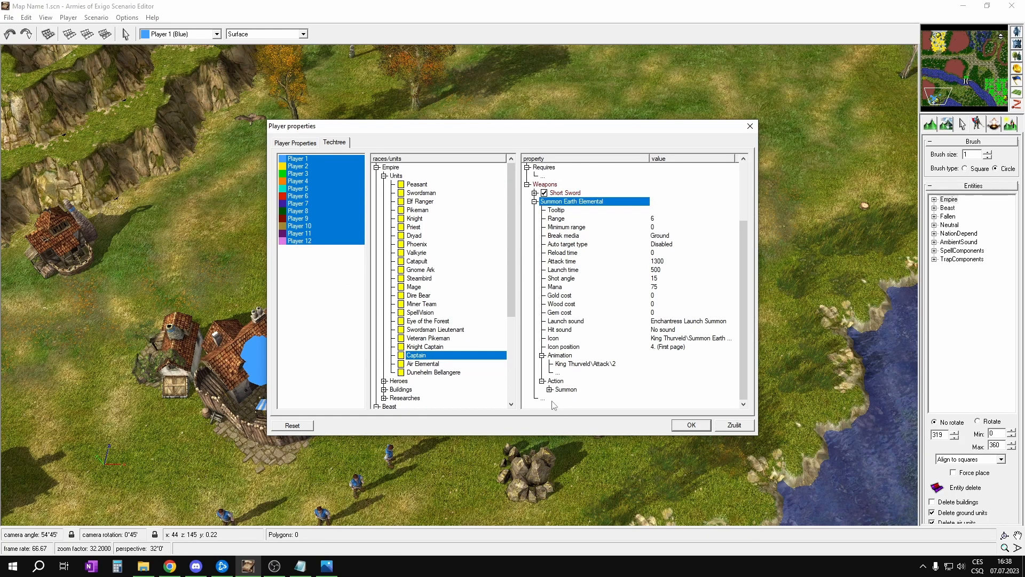
{"action": "double_click", "coordinate": [566, 389]}
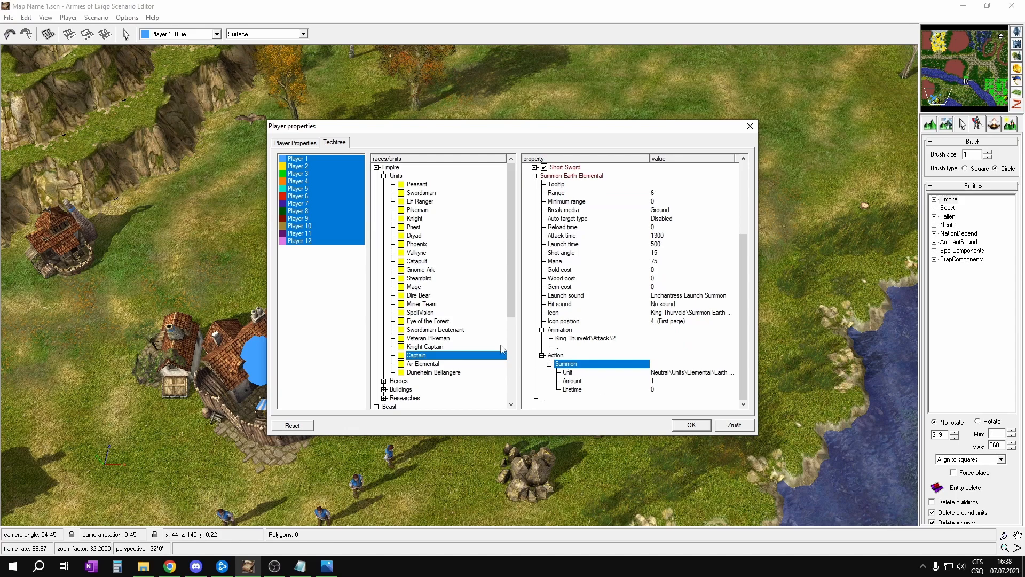
{"action": "scroll", "coordinate": [584, 306], "scroll_direction": "down", "scroll_amount": 1}
{"action": "scroll", "coordinate": [630, 331], "scroll_direction": "up", "scroll_amount": 1}
{"action": "left_click", "coordinate": [668, 378]}
{"action": "left_click", "coordinate": [669, 379]}
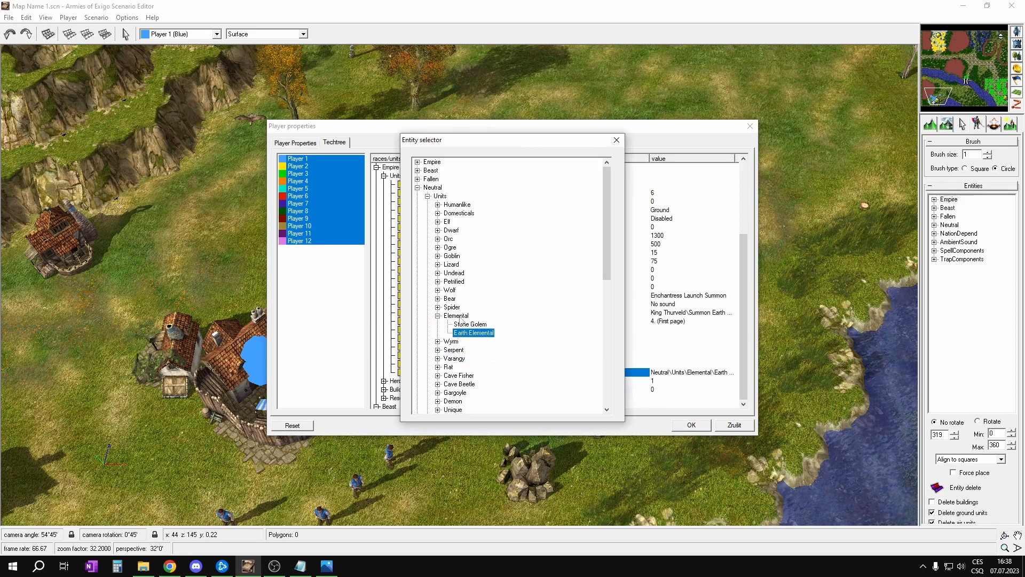
{"action": "left_click", "coordinate": [437, 299]}
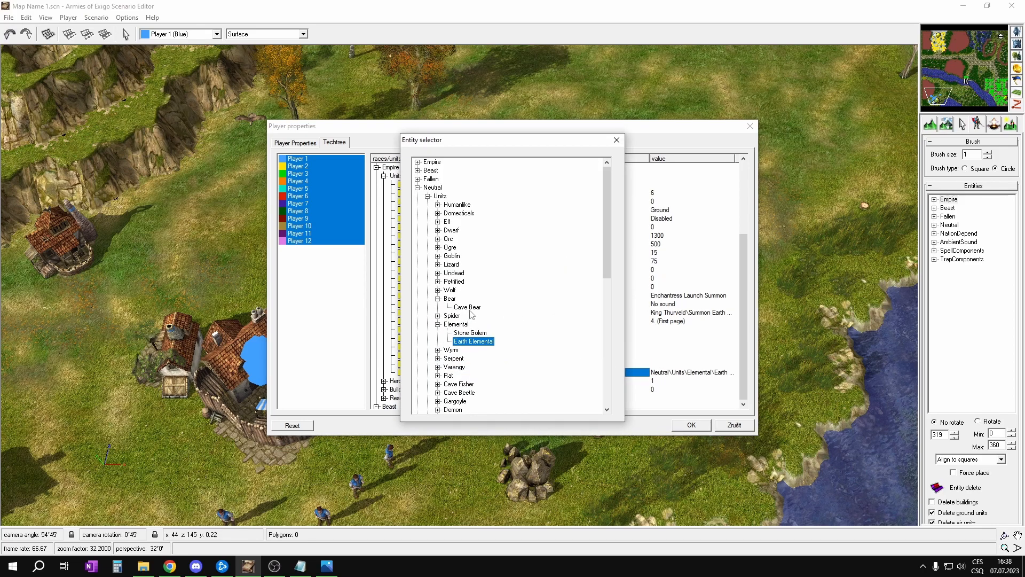
{"action": "double_click", "coordinate": [469, 308]}
Set the Summon action's amount to 3 and its lifetime to 30 for all selected players
{"action": "left_click", "coordinate": [668, 380]}
{"action": "left_click", "coordinate": [668, 380]}
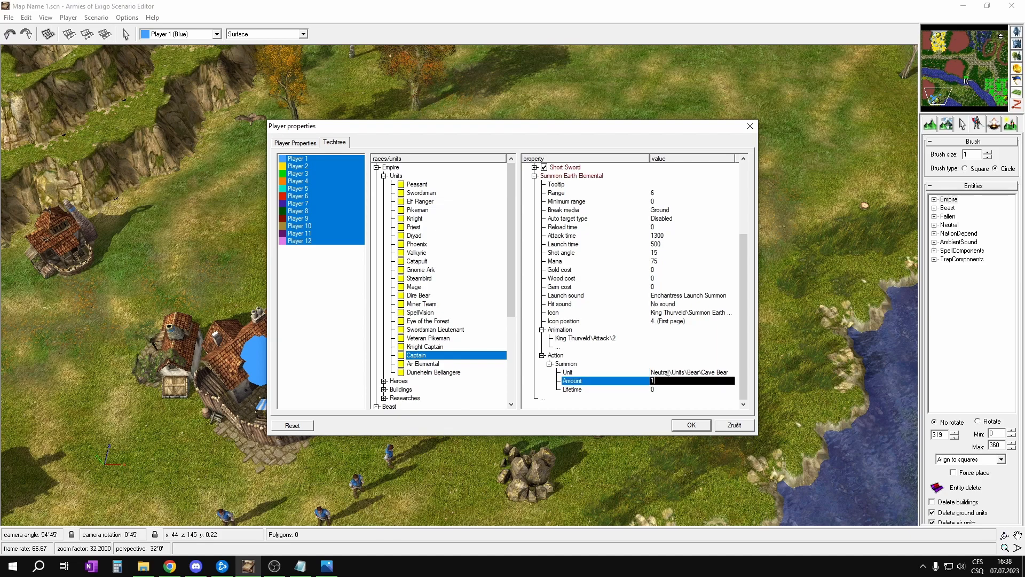
{"action": "type", "text": "3"}
{"action": "key", "text": "Return"}
{"action": "left_click", "coordinate": [661, 386]}
{"action": "left_click", "coordinate": [660, 386]}
{"action": "type", "text": "30"}
{"action": "key", "text": "Return"}
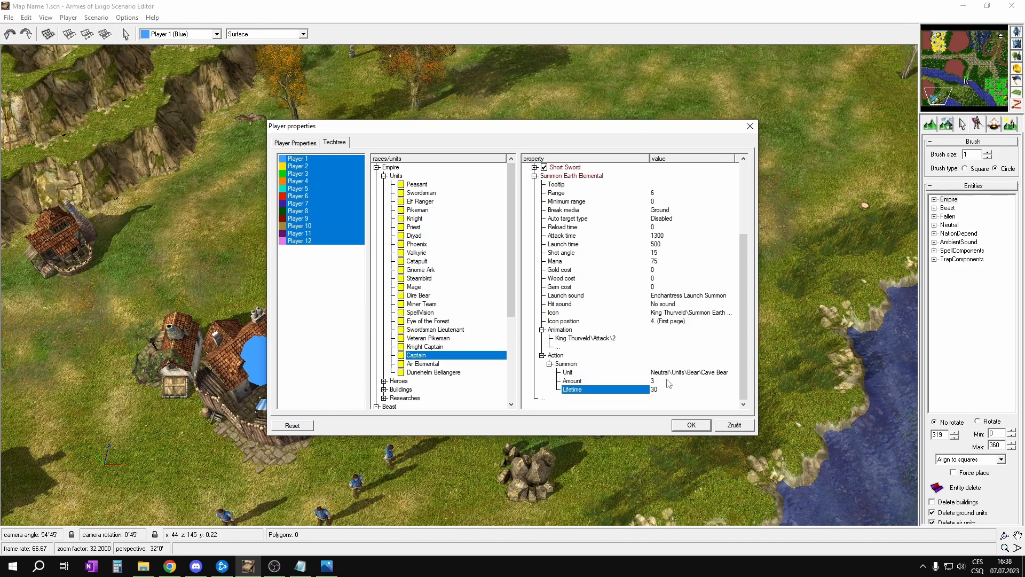
Set the summoning ability's icon position to 1. (First page) for all selected players
{"action": "left_click", "coordinate": [669, 321]}
{"action": "left_click", "coordinate": [669, 321]}
{"action": "left_click", "coordinate": [678, 332]}
Replace the summoning ability's King Thurveld animation with the Empire hero Captain's attack animation 1
{"action": "left_click", "coordinate": [566, 338]}
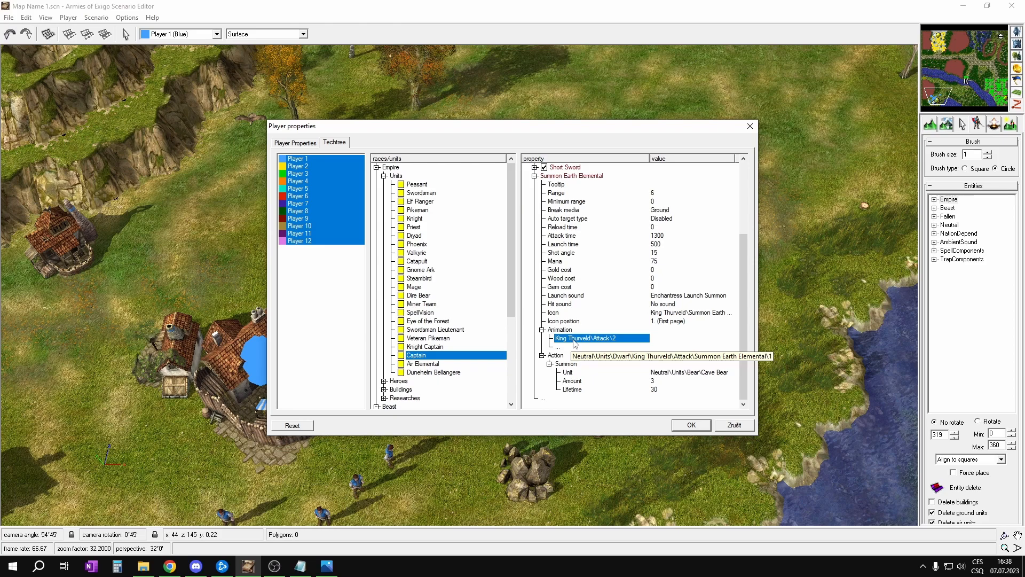
{"action": "double_click", "coordinate": [575, 343]}
{"action": "left_click_drag", "start_coordinate": [487, 141], "coordinate": [675, 165]}
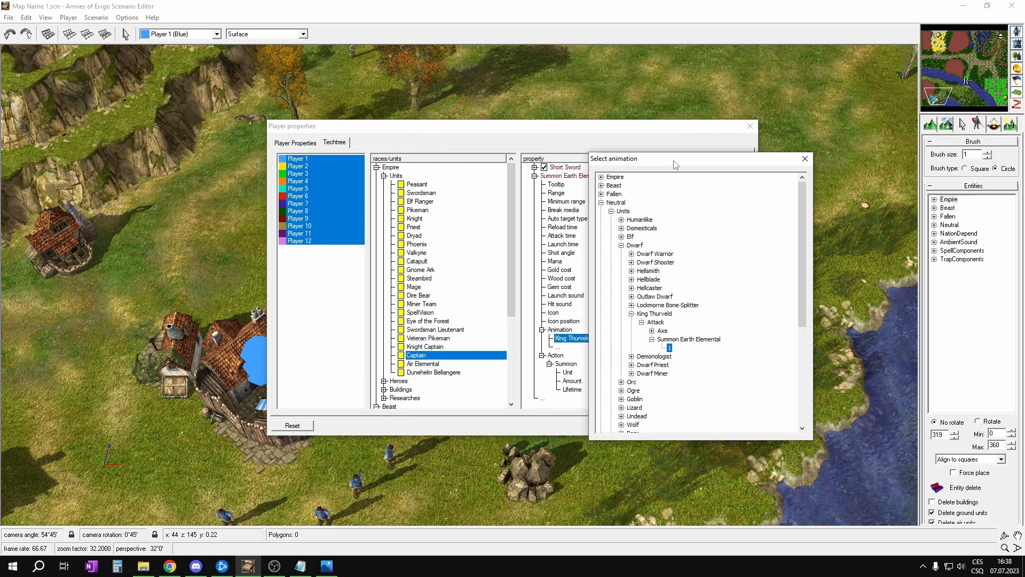
{"action": "left_click", "coordinate": [601, 176]}
{"action": "left_click", "coordinate": [611, 185]}
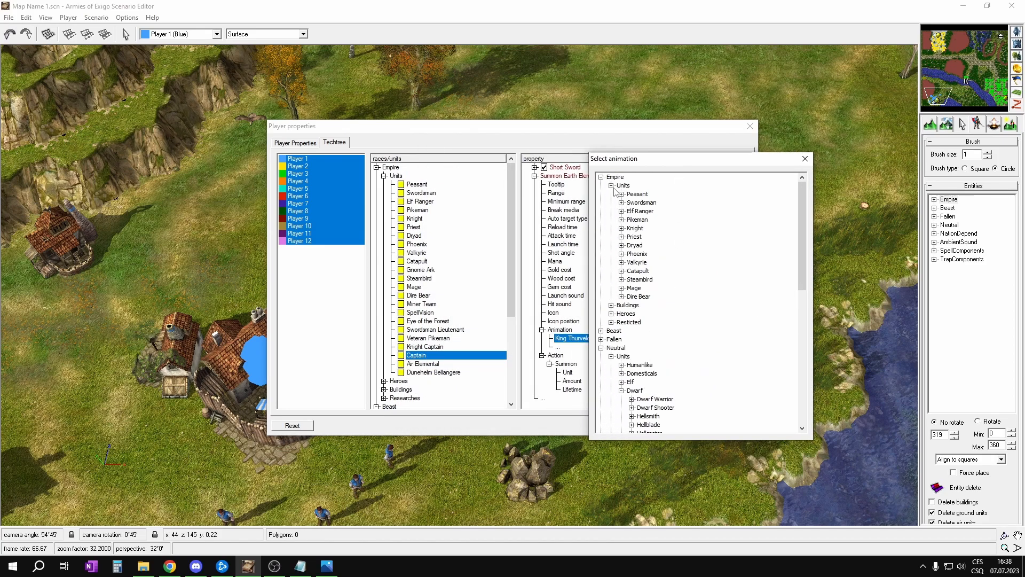
{"action": "left_click", "coordinate": [611, 314]}
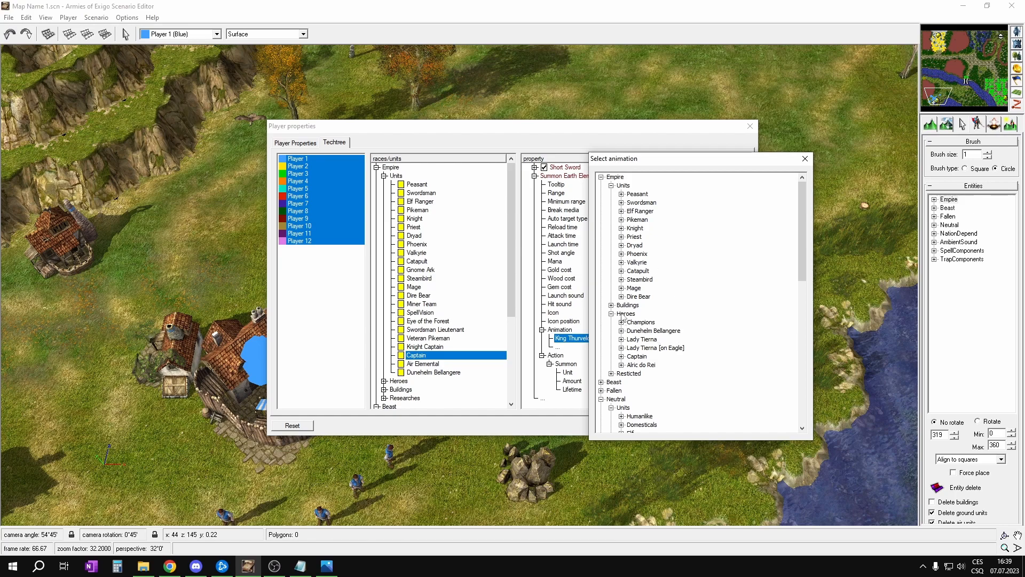
{"action": "left_click", "coordinate": [622, 356]}
{"action": "left_click", "coordinate": [631, 365]}
{"action": "left_click", "coordinate": [642, 374]}
{"action": "left_click", "coordinate": [660, 381]}
{"action": "double_click", "coordinate": [660, 382]}
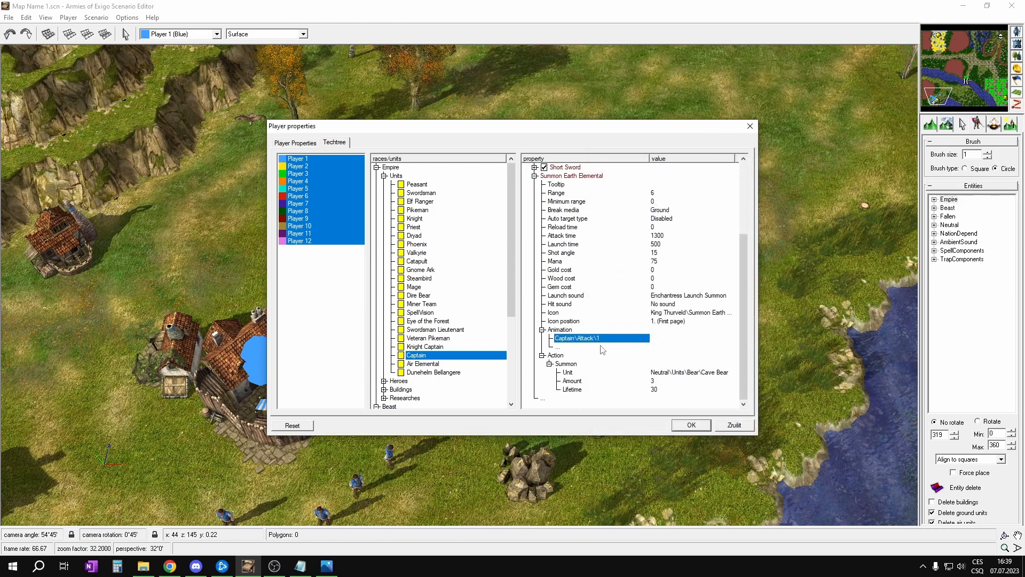
Change the summoning ability's icon to the neutral Cave Bear's Select icon
{"action": "left_click", "coordinate": [675, 315]}
{"action": "double_click", "coordinate": [677, 316]}
{"action": "scroll", "coordinate": [446, 321], "scroll_direction": "down", "scroll_amount": 8}
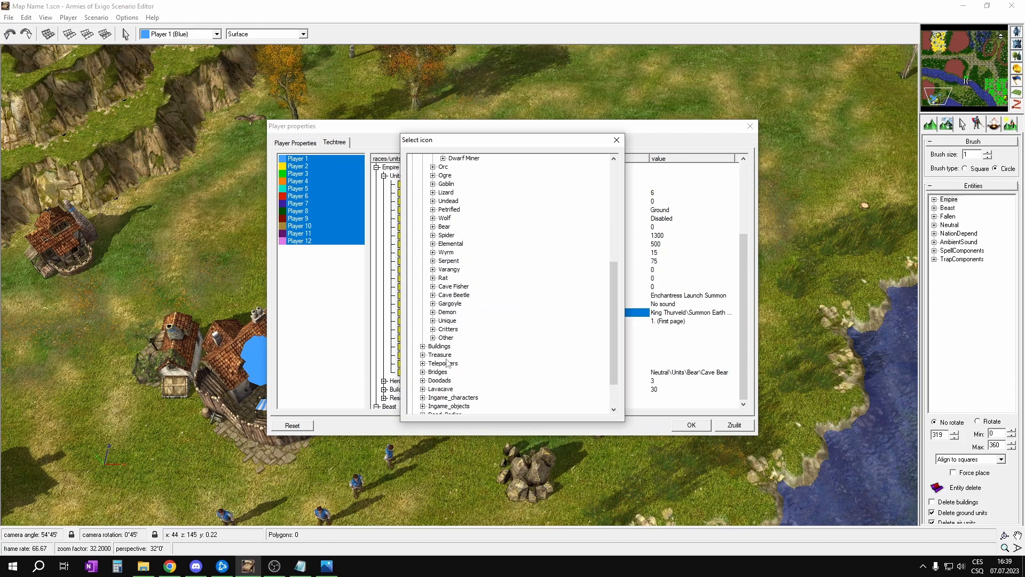
{"action": "left_click", "coordinate": [434, 227]}
{"action": "left_click", "coordinate": [443, 236]}
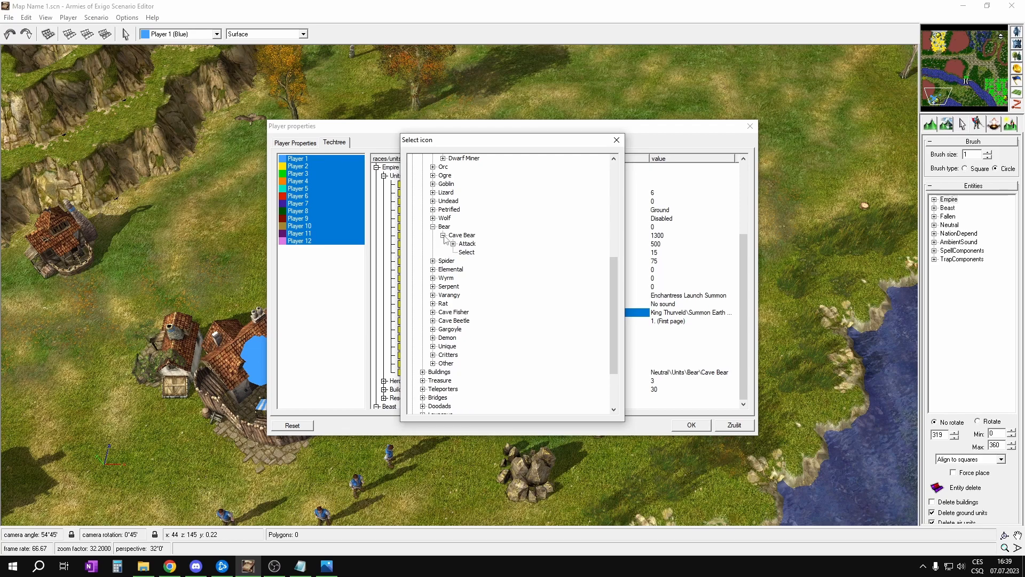
{"action": "left_click", "coordinate": [467, 253]}
{"action": "double_click", "coordinate": [467, 254]}
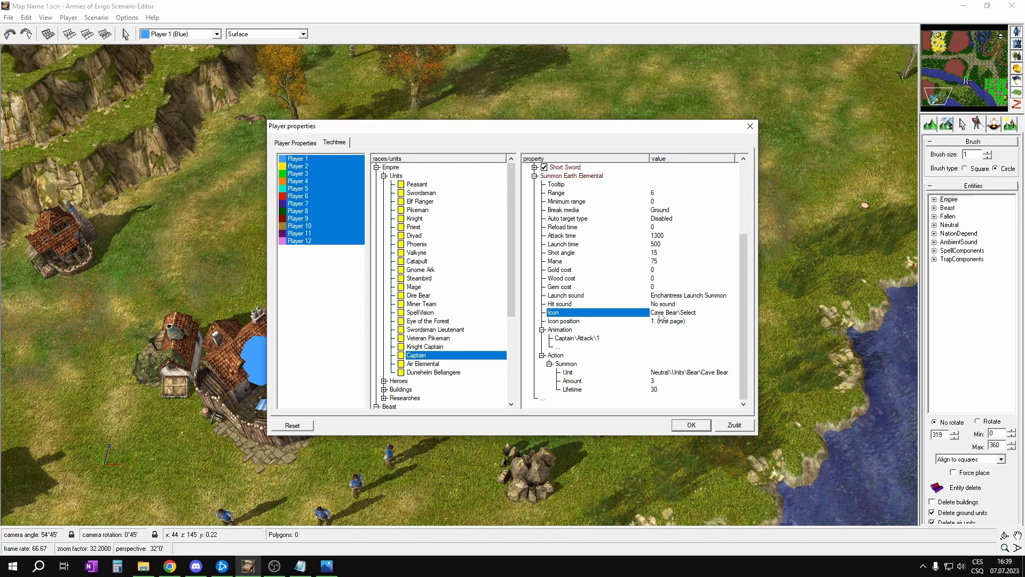
Rename the Summon Earth Elemental ability as Summon Cave Bears
{"action": "scroll", "coordinate": [662, 304], "scroll_direction": "up", "scroll_amount": 3}
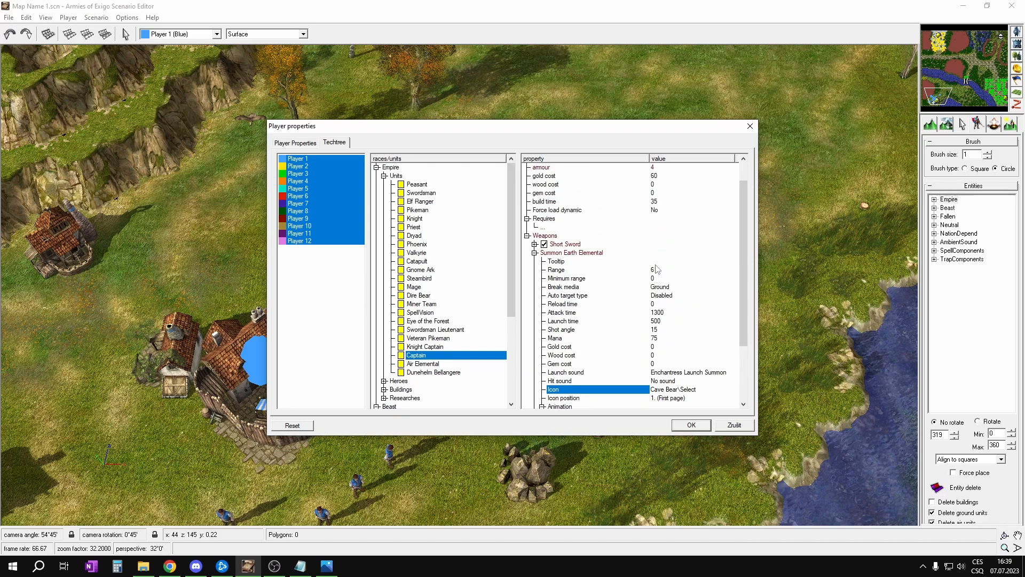
{"action": "left_click", "coordinate": [583, 257]}
{"action": "left_click", "coordinate": [590, 256]}
{"action": "left_click_drag", "start_coordinate": [610, 256], "coordinate": [563, 250]}
{"action": "key", "text": "BackSpace"}
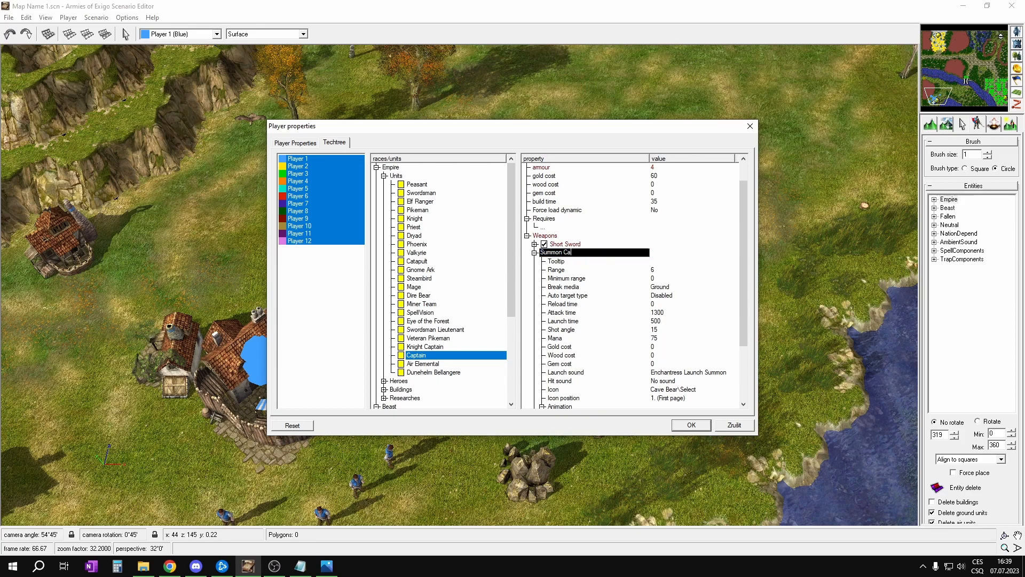
{"action": "type", "text": "Cave Bears"}
{"action": "key", "text": "Return"}
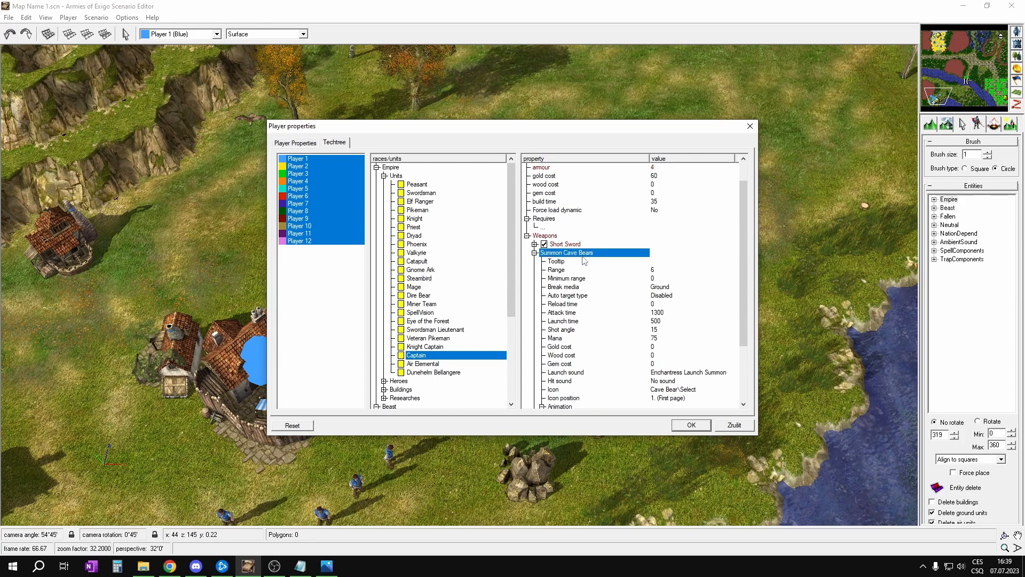
Set the Captain's max. mana to 75
{"action": "scroll", "coordinate": [645, 319], "scroll_direction": "down", "scroll_amount": 2}
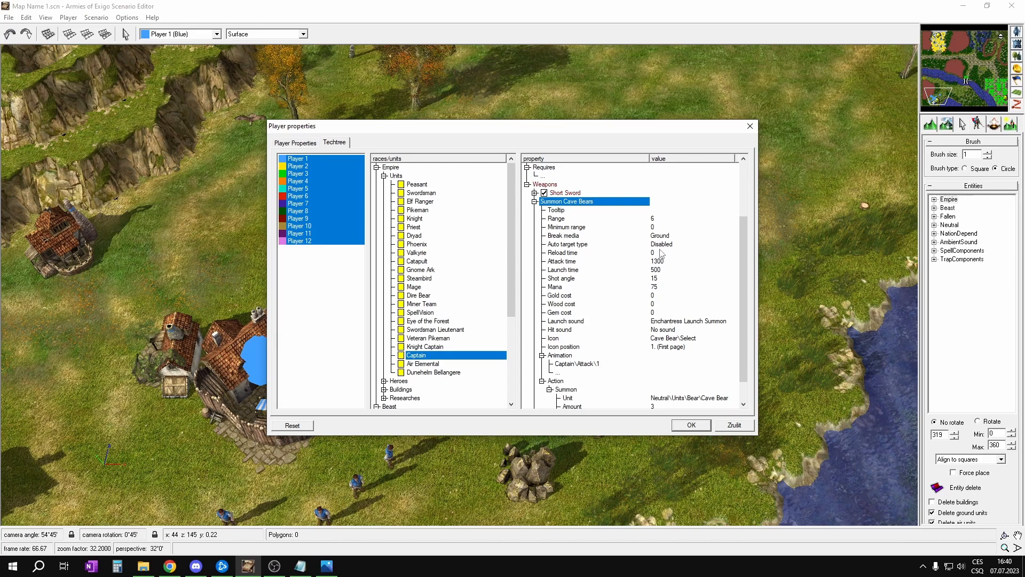
{"action": "scroll", "coordinate": [667, 252], "scroll_direction": "up", "scroll_amount": 3}
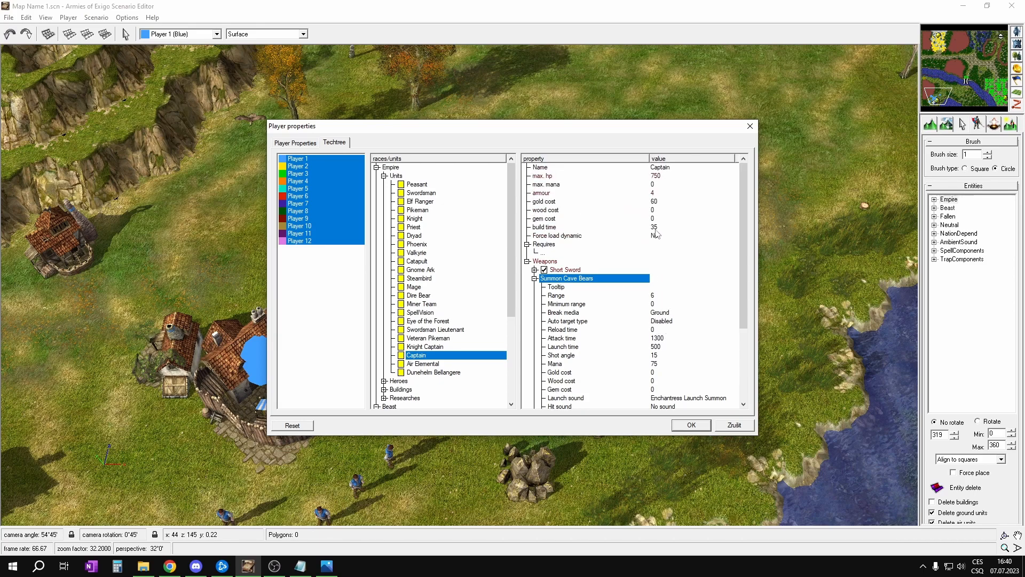
{"action": "double_click", "coordinate": [654, 185]}
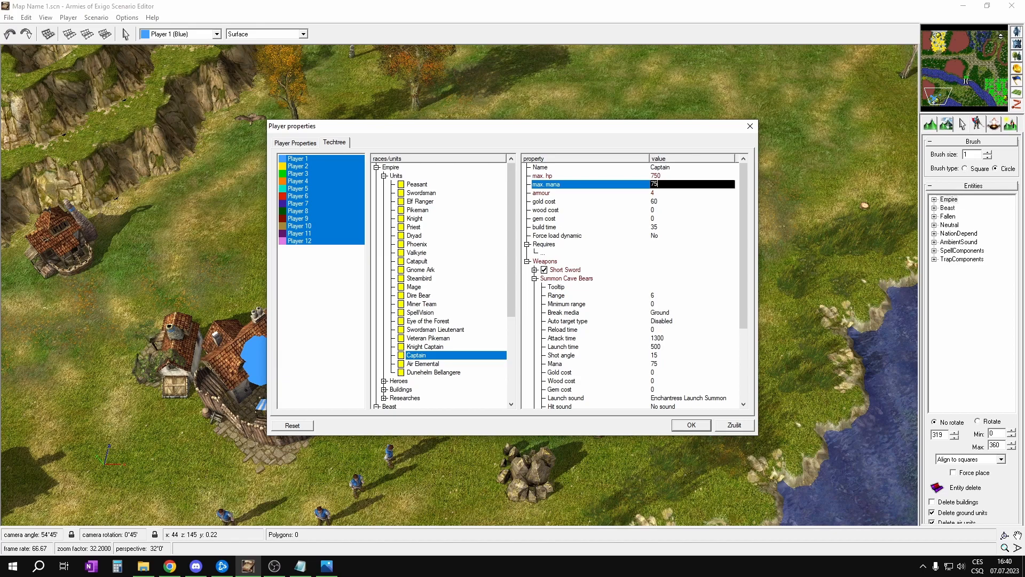
{"action": "key", "text": "Return"}
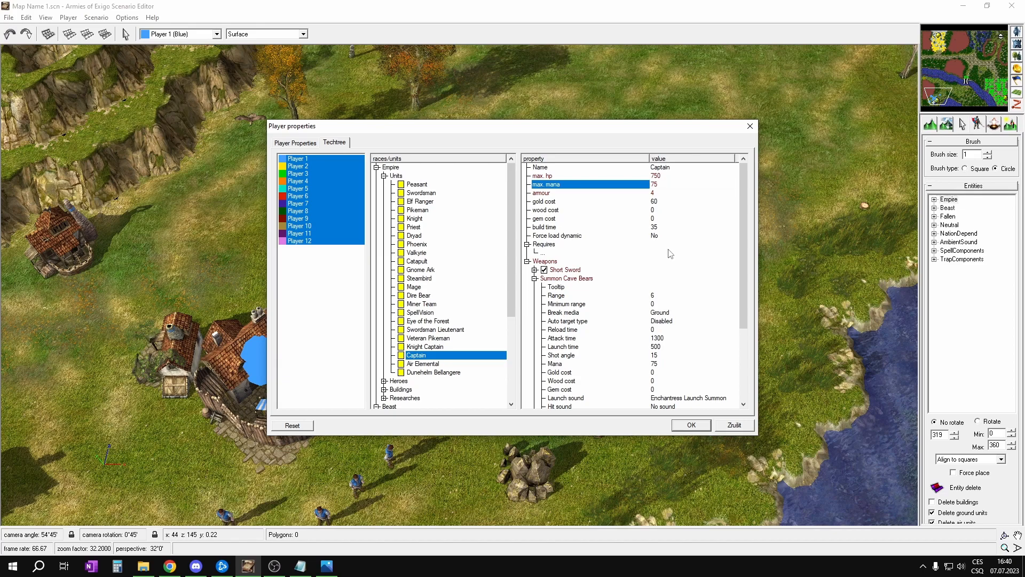
Set the Captain's max. mana to 100, check the Summon Cave Bears settings and accept the player property changes
{"action": "left_click", "coordinate": [657, 185]}
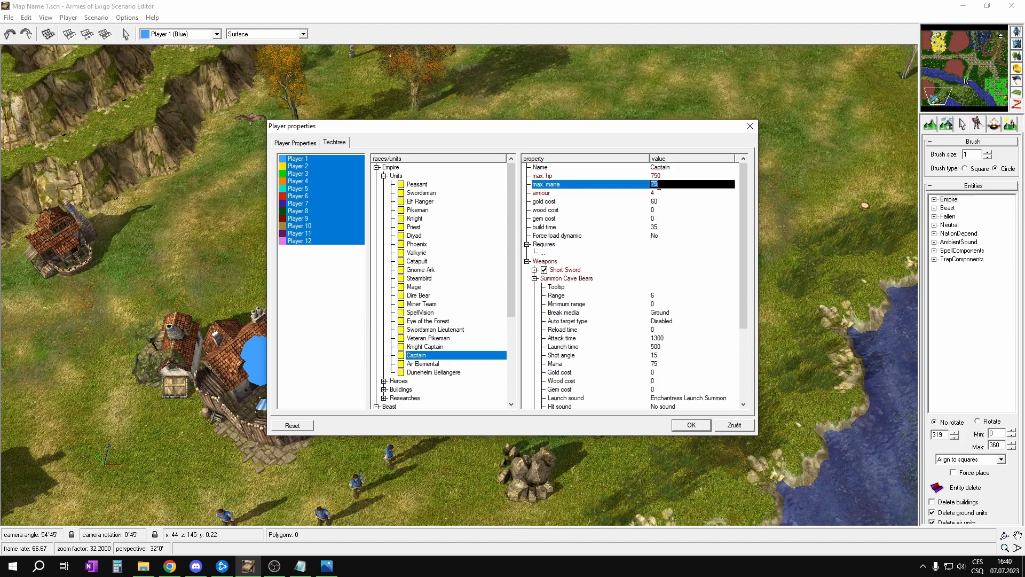
{"action": "key", "text": "Return"}
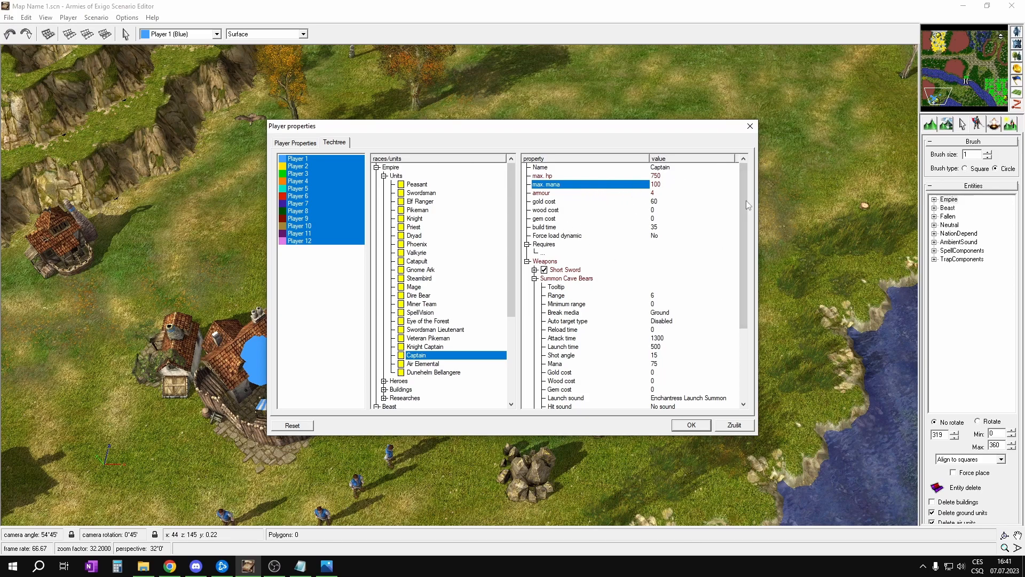
{"action": "scroll", "coordinate": [635, 211], "scroll_direction": "down", "scroll_amount": 4}
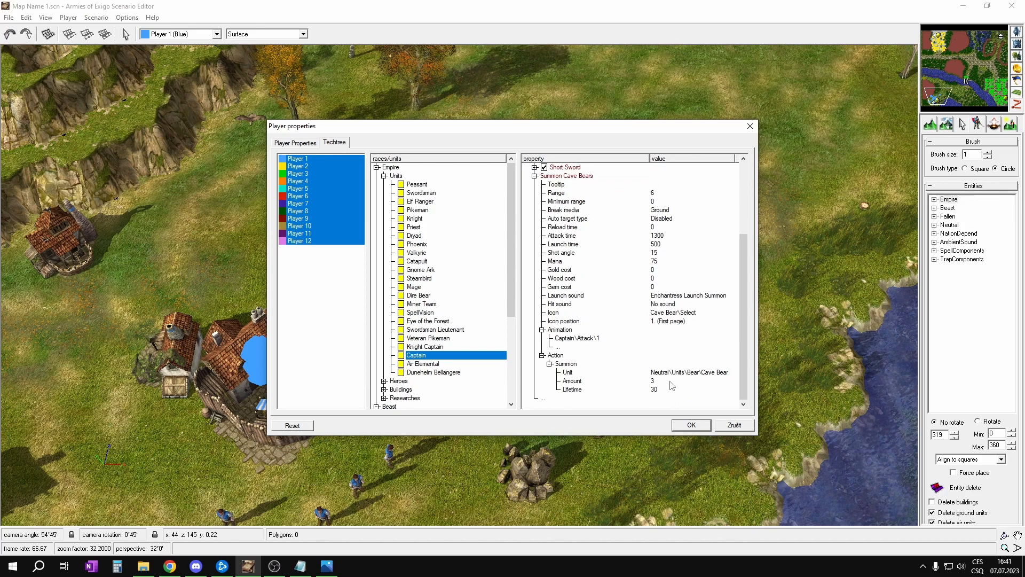
{"action": "scroll", "coordinate": [598, 262], "scroll_direction": "up", "scroll_amount": 4}
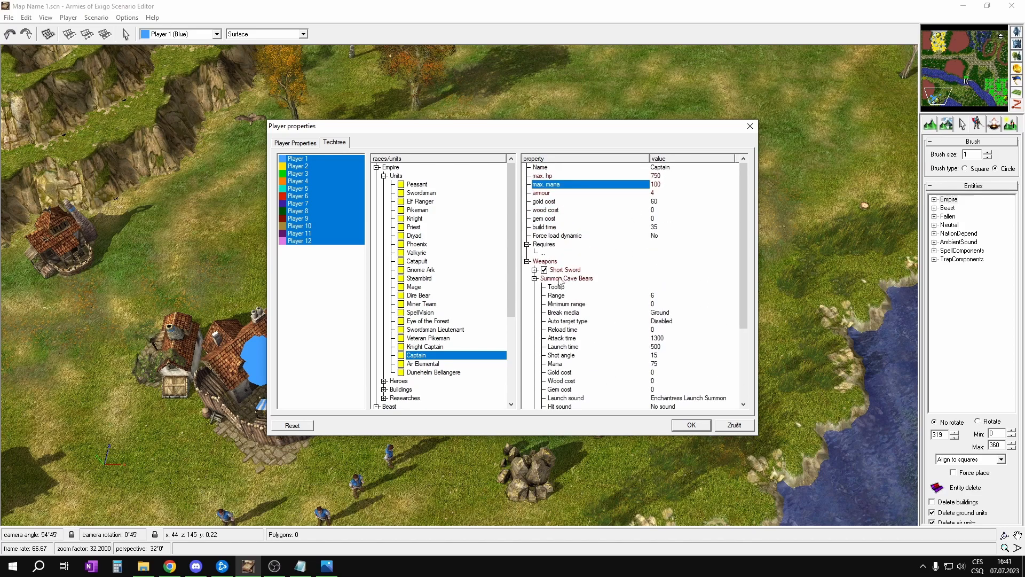
{"action": "left_click", "coordinate": [685, 429]}
{"action": "left_click", "coordinate": [693, 426]}
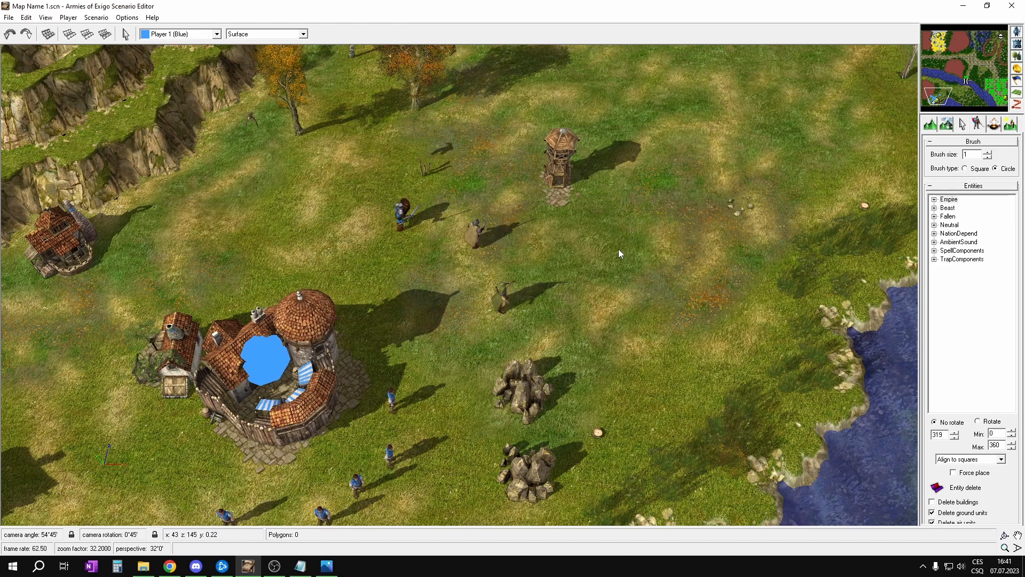
Reopen the player properties and check the Empire Captain's tech tree settings for Player 1
{"action": "scroll", "coordinate": [568, 273], "scroll_direction": "down", "scroll_amount": 2}
{"action": "key", "text": "Down"}
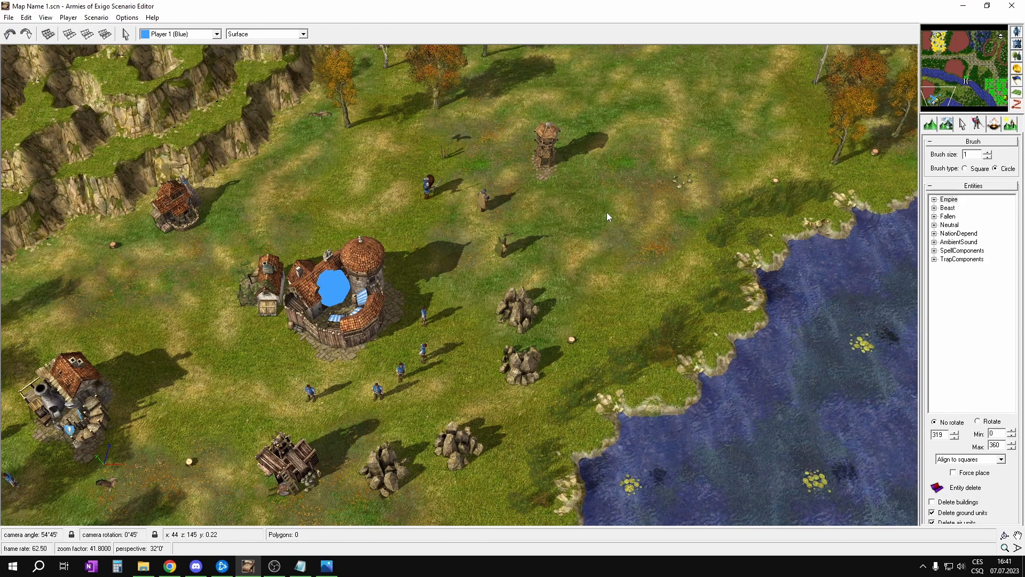
{"action": "key", "text": "Up"}
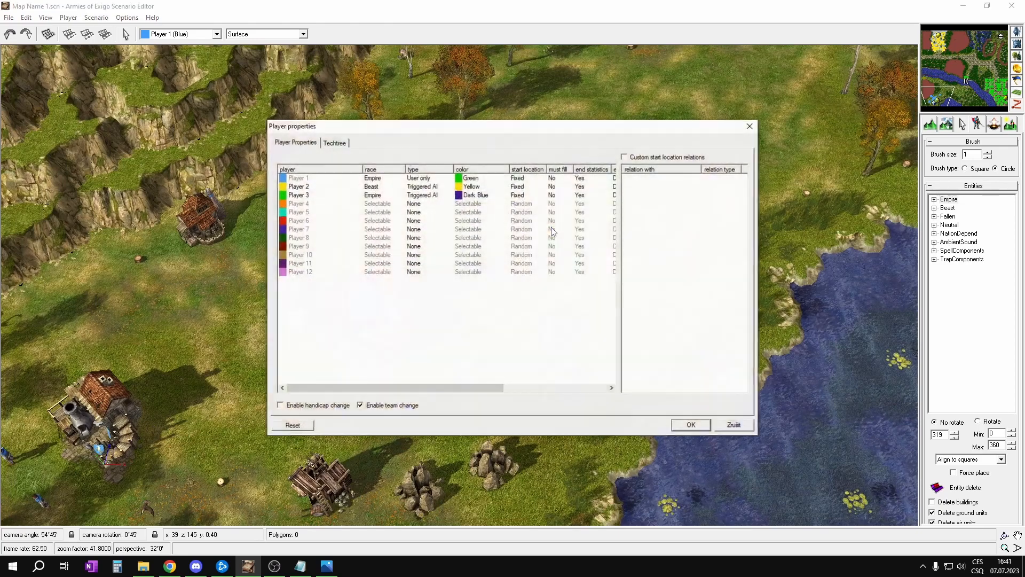
{"action": "left_click", "coordinate": [334, 142]}
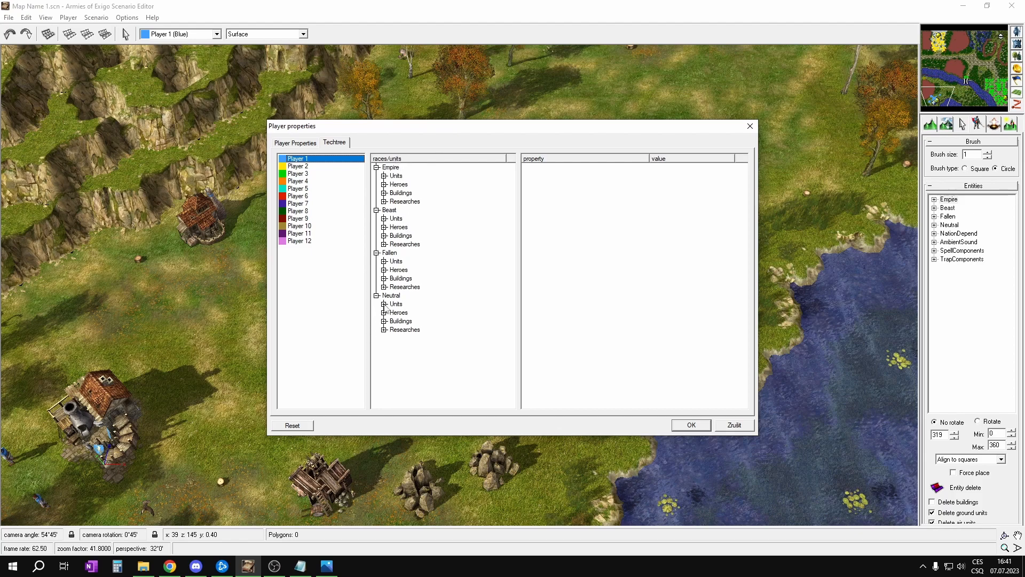
{"action": "double_click", "coordinate": [387, 178]}
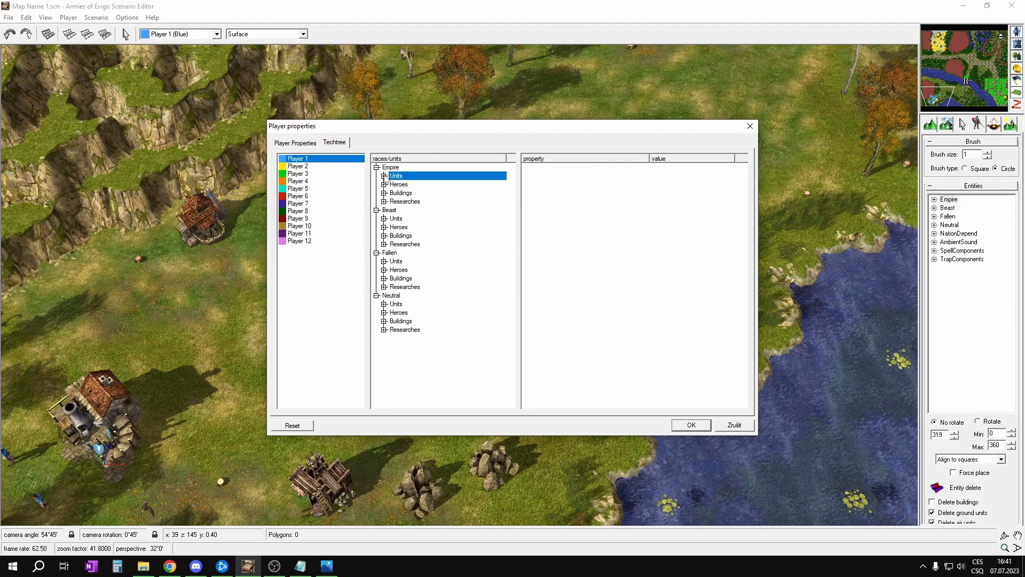
{"action": "left_click", "coordinate": [423, 356]}
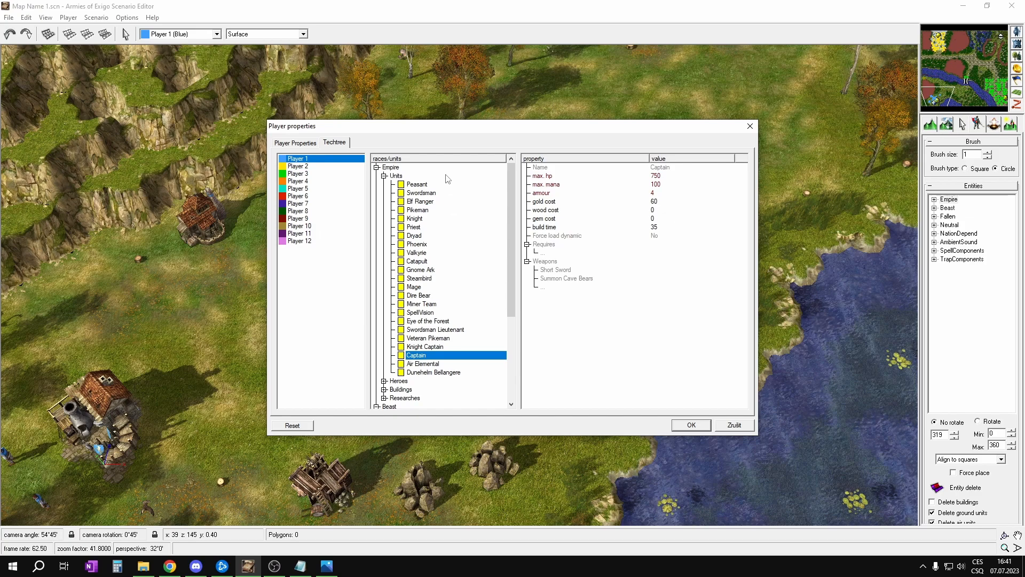
Open the Empire Elf Ranger's tech tree settings for all twelve players
{"action": "left_click", "coordinate": [419, 203]}
{"action": "left_click_drag", "start_coordinate": [487, 128], "coordinate": [830, 98]}
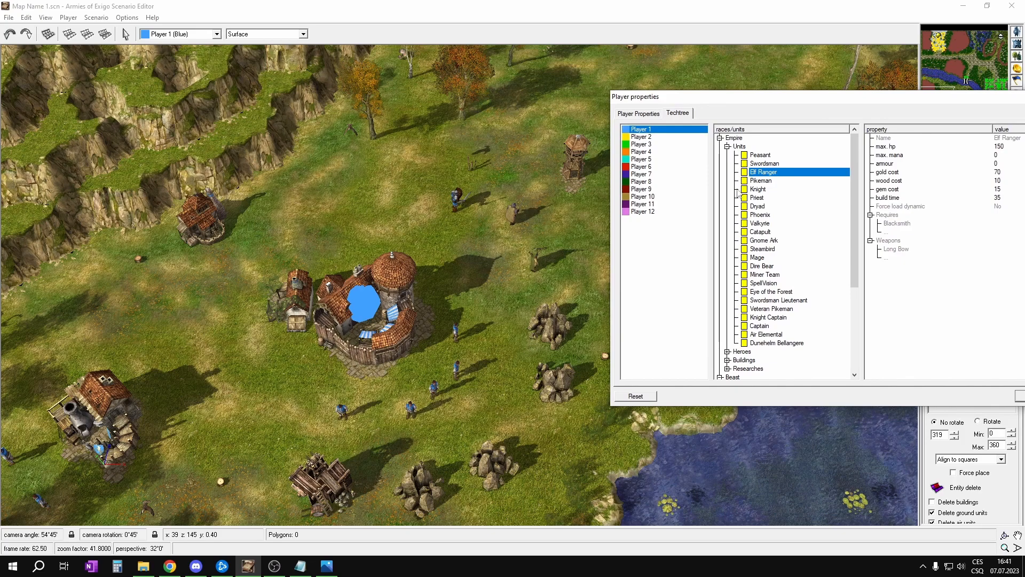
{"action": "left_click_drag", "start_coordinate": [784, 99], "coordinate": [541, 103]}
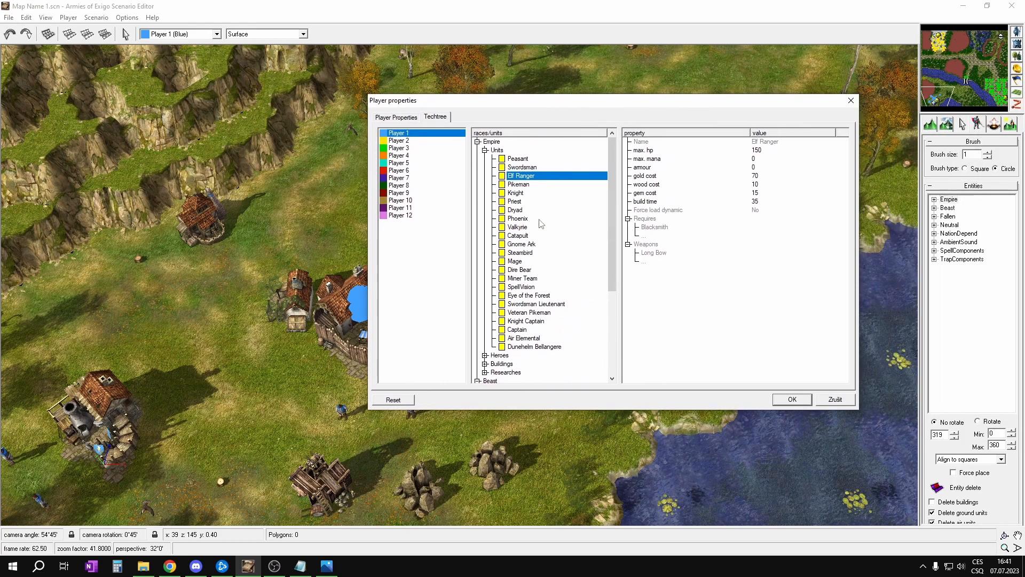
{"action": "left_click", "coordinate": [409, 215], "text": "shift"}
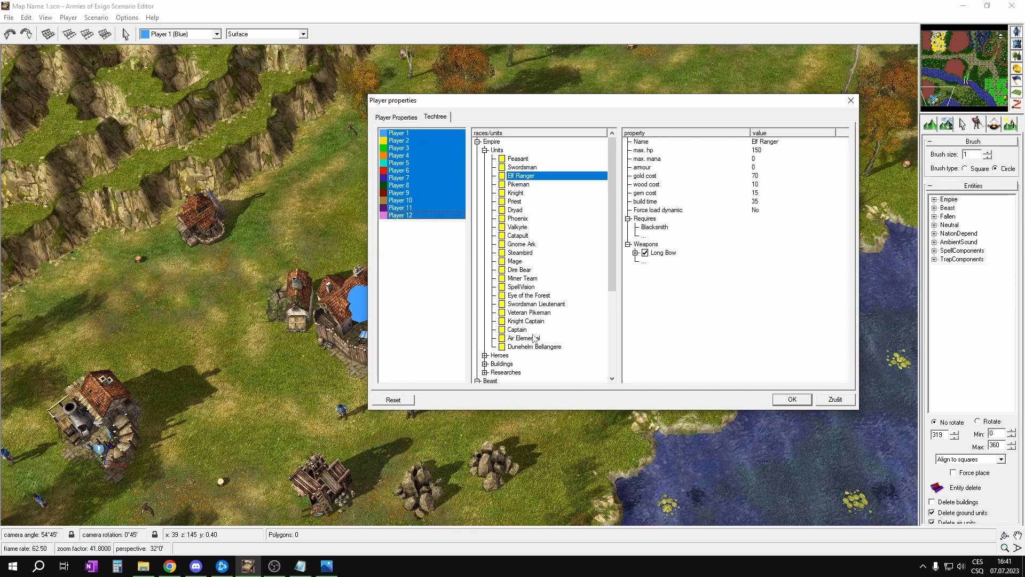
Find the neutral Elf Sentinel in the tech tree and check its properties
{"action": "scroll", "coordinate": [533, 337], "scroll_direction": "down", "scroll_amount": 3}
{"action": "left_click", "coordinate": [490, 346]}
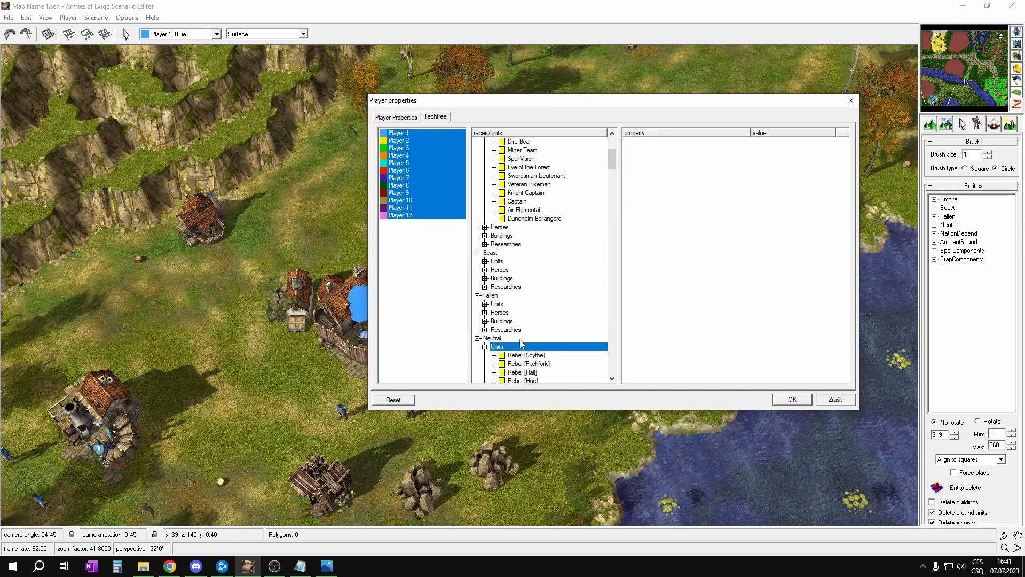
{"action": "scroll", "coordinate": [577, 307], "scroll_direction": "down", "scroll_amount": 5}
{"action": "scroll", "coordinate": [576, 307], "scroll_direction": "down", "scroll_amount": 7}
{"action": "scroll", "coordinate": [577, 304], "scroll_direction": "up", "scroll_amount": 2}
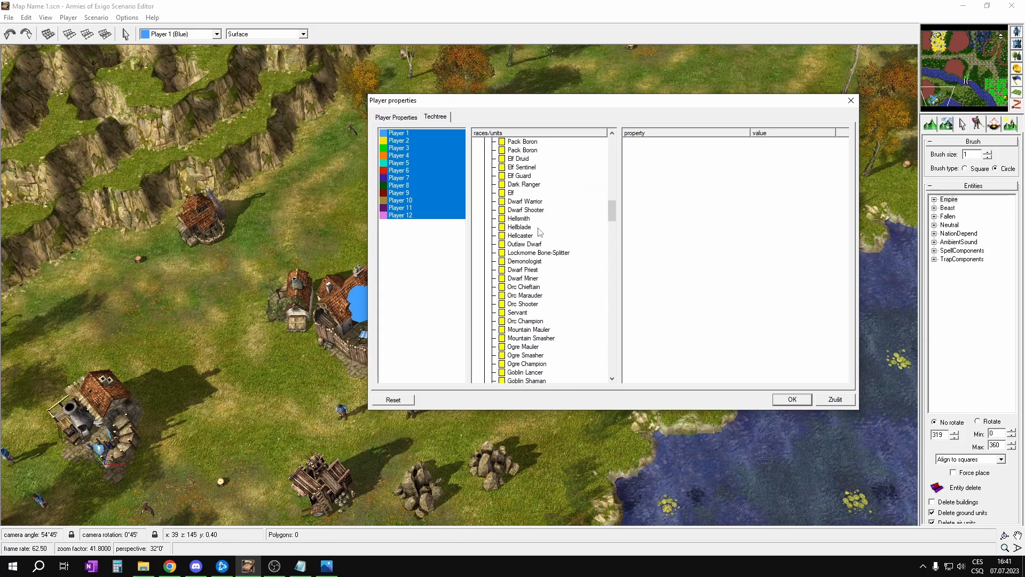
{"action": "left_click", "coordinate": [526, 168]}
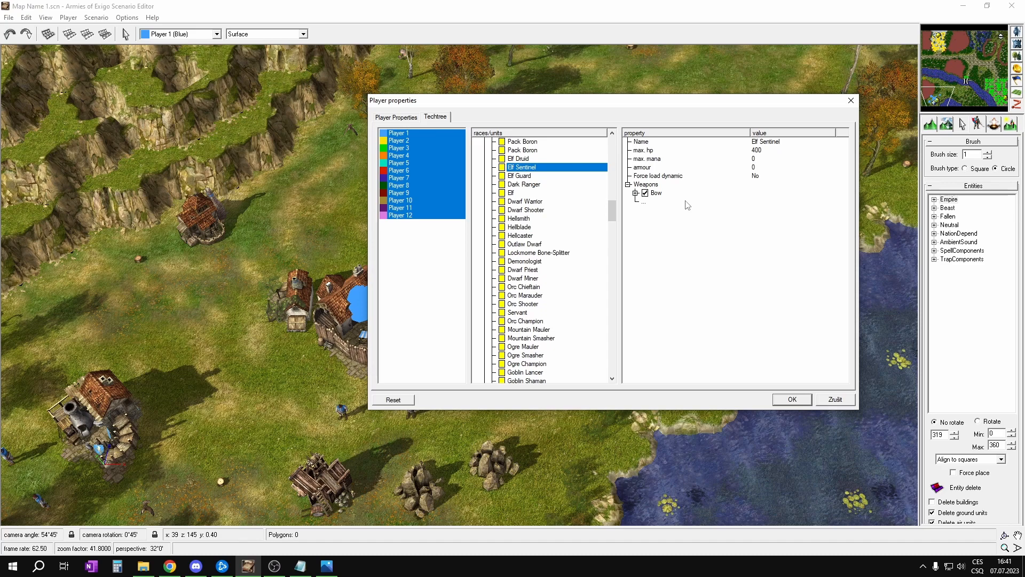
Return to the Empire Elf Ranger, compare its name property for Player 1 alone, and reselect all twelve players
{"action": "left_click_drag", "start_coordinate": [612, 211], "coordinate": [613, 143]}
{"action": "left_click", "coordinate": [522, 178]}
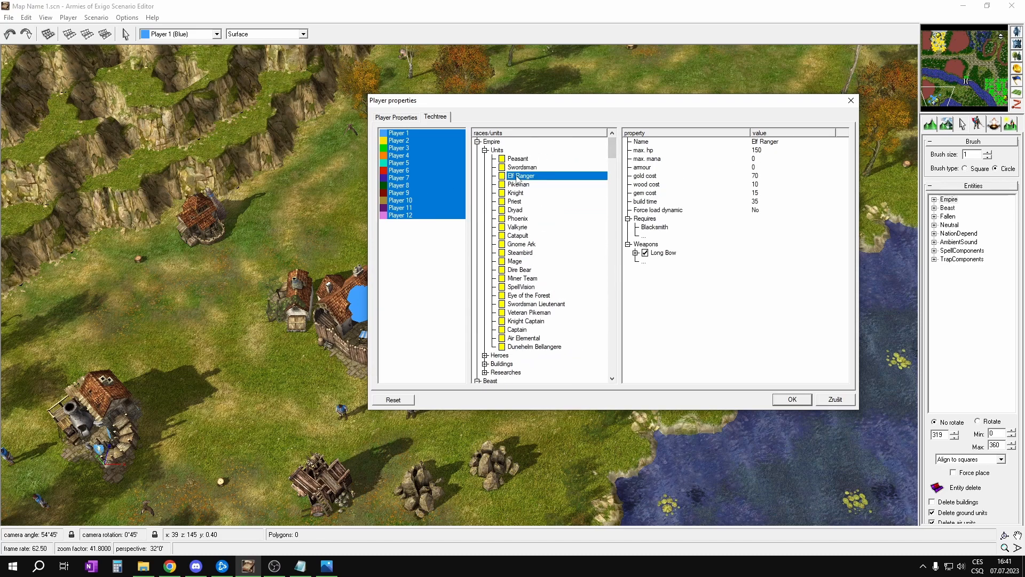
{"action": "left_click", "coordinate": [766, 142]}
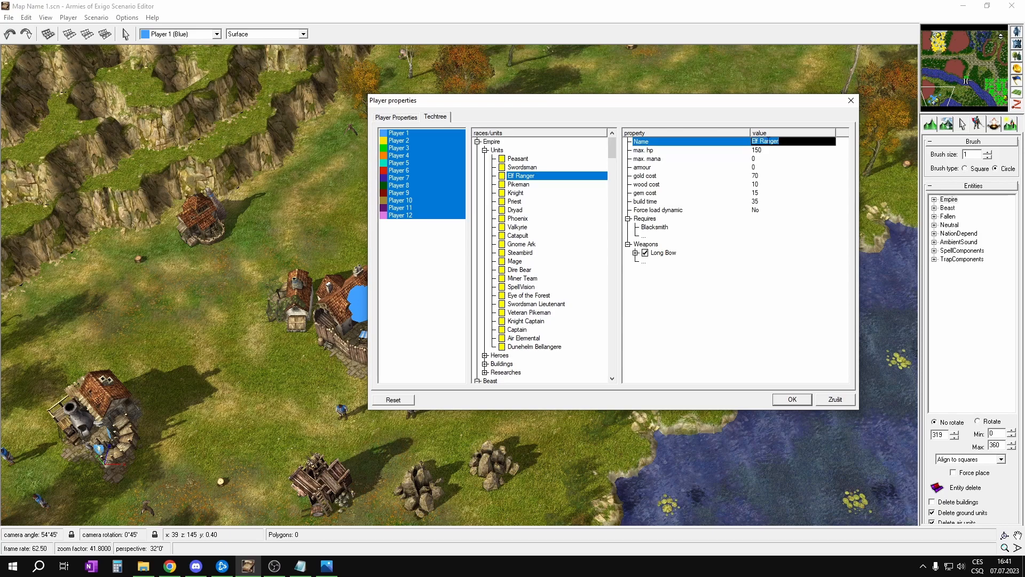
{"action": "left_click", "coordinate": [417, 141]}
{"action": "left_click", "coordinate": [404, 133]}
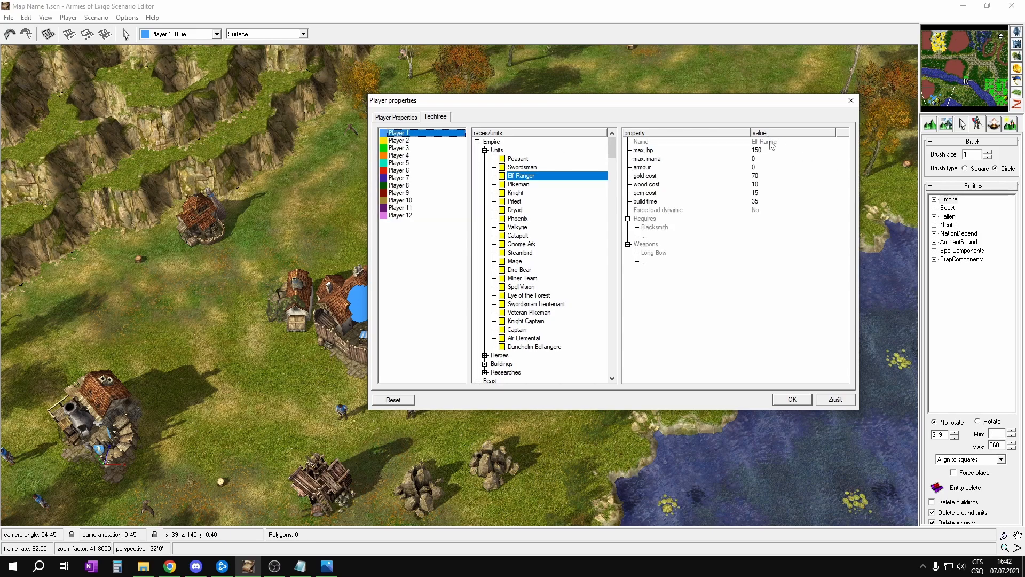
{"action": "left_click", "coordinate": [400, 217], "text": "shift"}
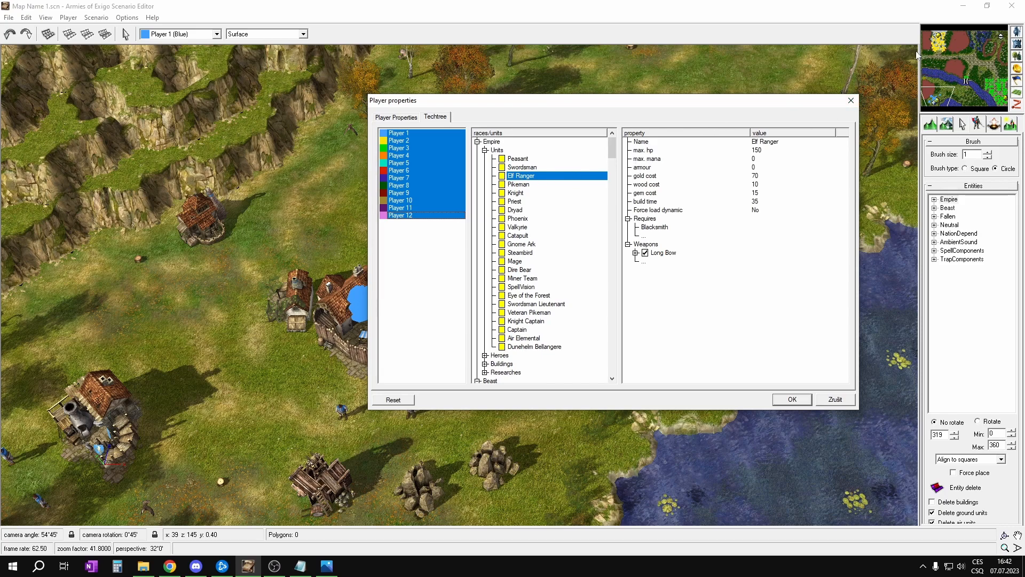
Rename the Empire Elf Ranger to "Elf Sentinel" for all twelve players
{"action": "double_click", "coordinate": [774, 143]}
{"action": "left_click_drag", "start_coordinate": [781, 142], "coordinate": [760, 143]}
{"action": "type", "text": "S"}
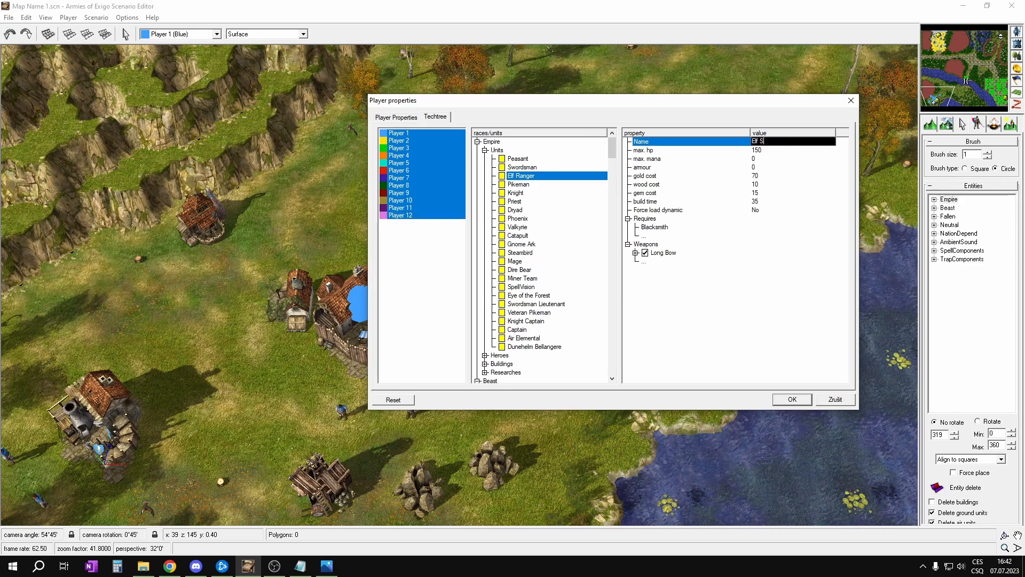
{"action": "type", "text": "entinel"}
{"action": "key", "text": "Return"}
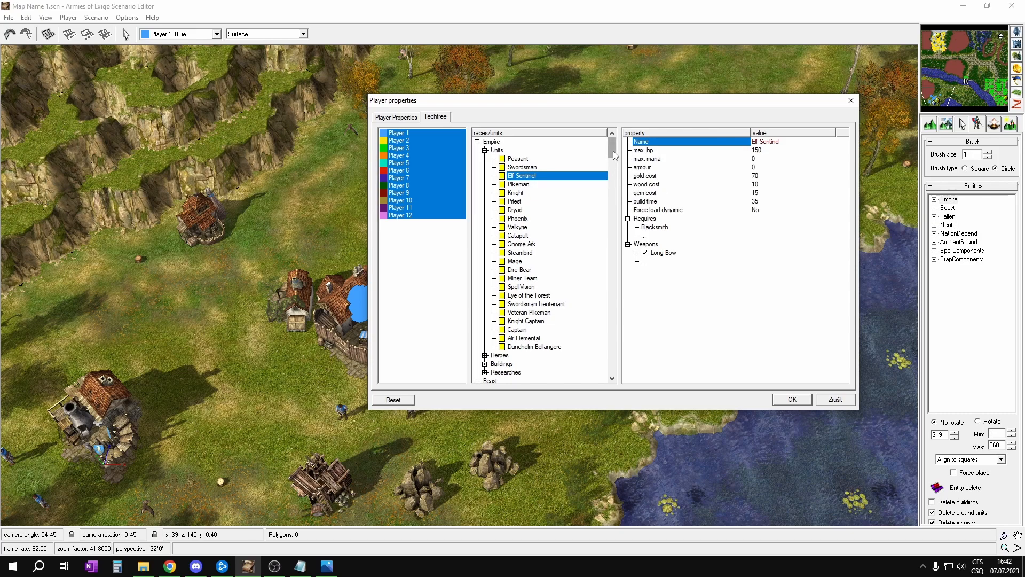
Examine the neutral Elf Sentinel's stats, Bow weapon settings and damage action
{"action": "left_click_drag", "start_coordinate": [614, 155], "coordinate": [625, 256]}
{"action": "scroll", "coordinate": [531, 242], "scroll_direction": "up", "scroll_amount": 14}
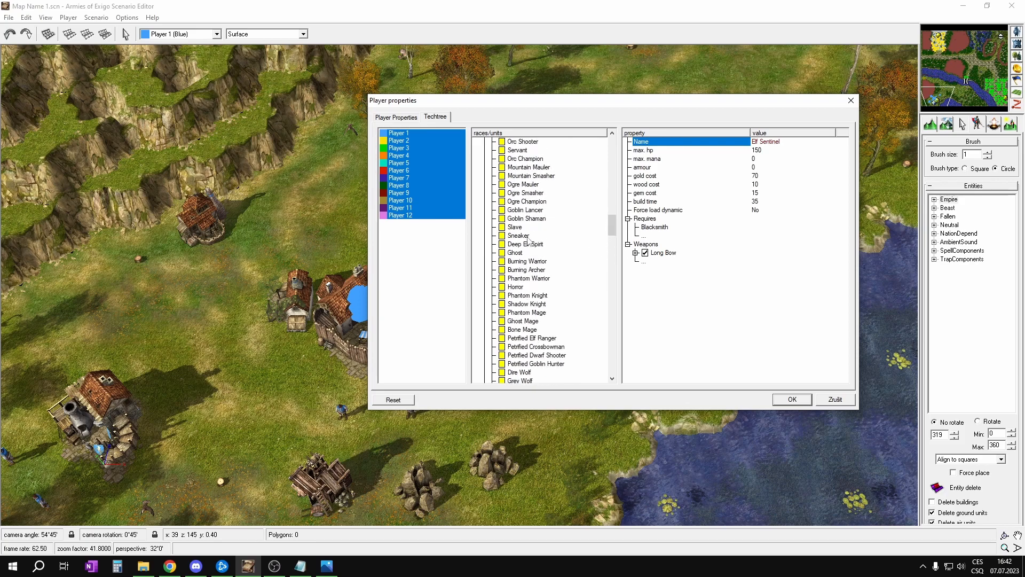
{"action": "scroll", "coordinate": [530, 241], "scroll_direction": "up", "scroll_amount": 9}
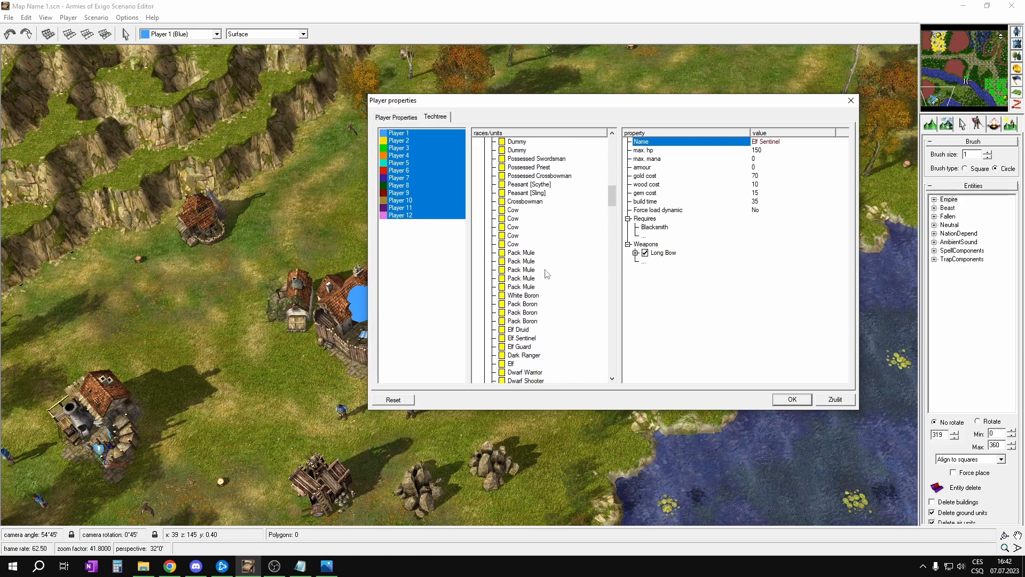
{"action": "left_click", "coordinate": [523, 339]}
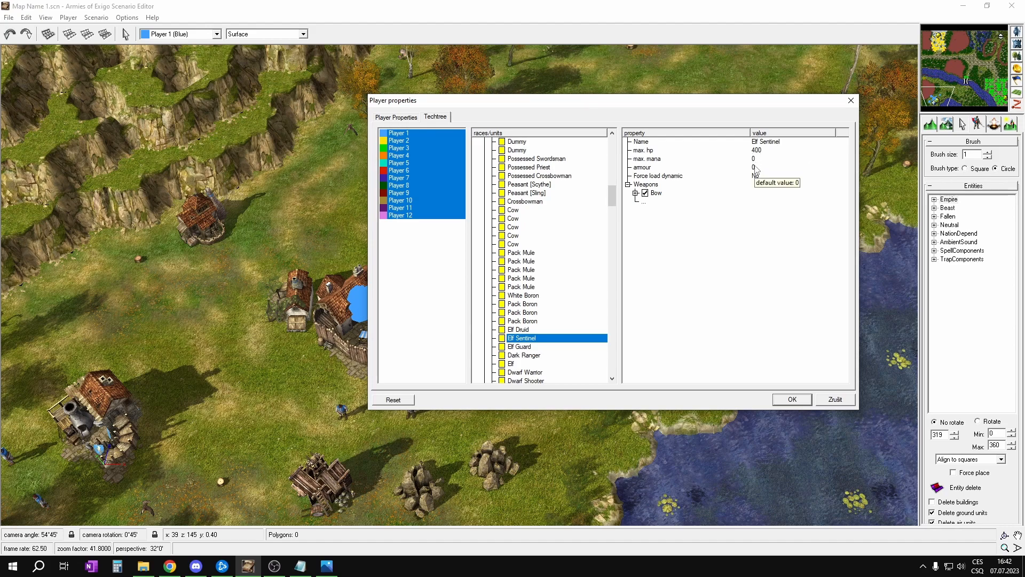
{"action": "double_click", "coordinate": [655, 193]}
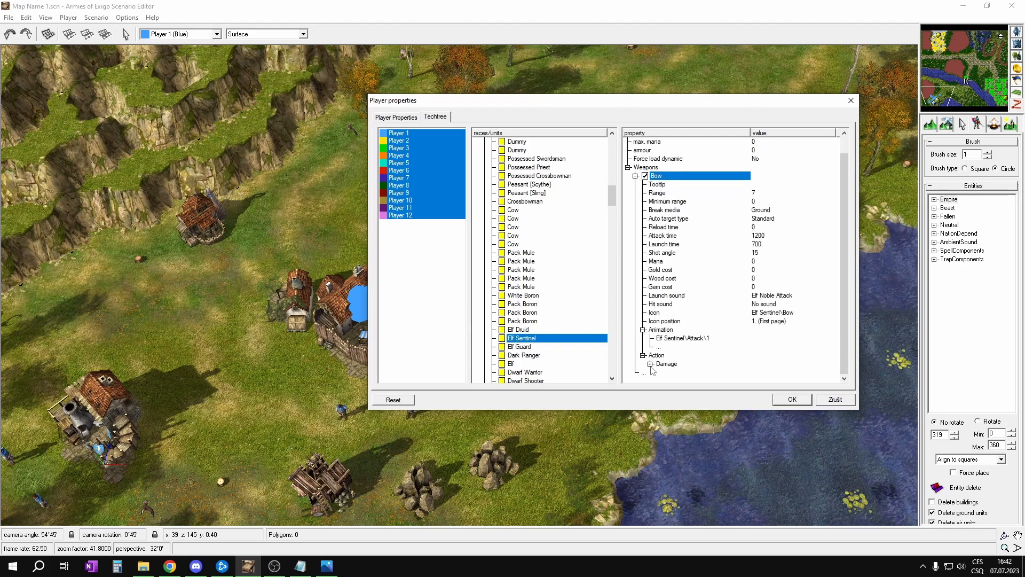
{"action": "double_click", "coordinate": [660, 364]}
{"action": "scroll", "coordinate": [622, 198], "scroll_direction": "up", "scroll_amount": 2}
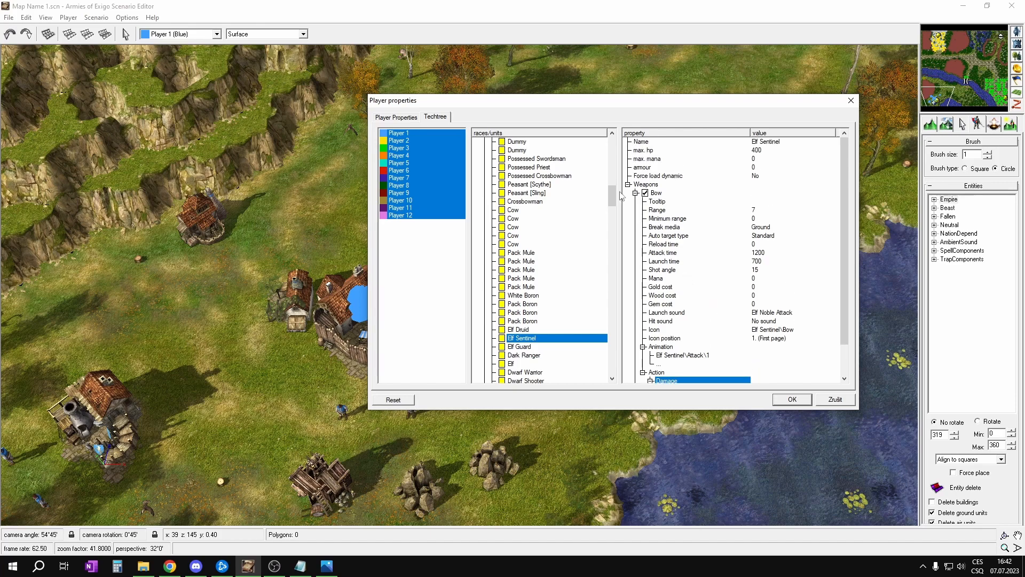
Examine the renamed Empire Elf Sentinel's stats, Long Bow settings and damage for comparison with the neutral unit
{"action": "left_click_drag", "start_coordinate": [614, 199], "coordinate": [614, 150]}
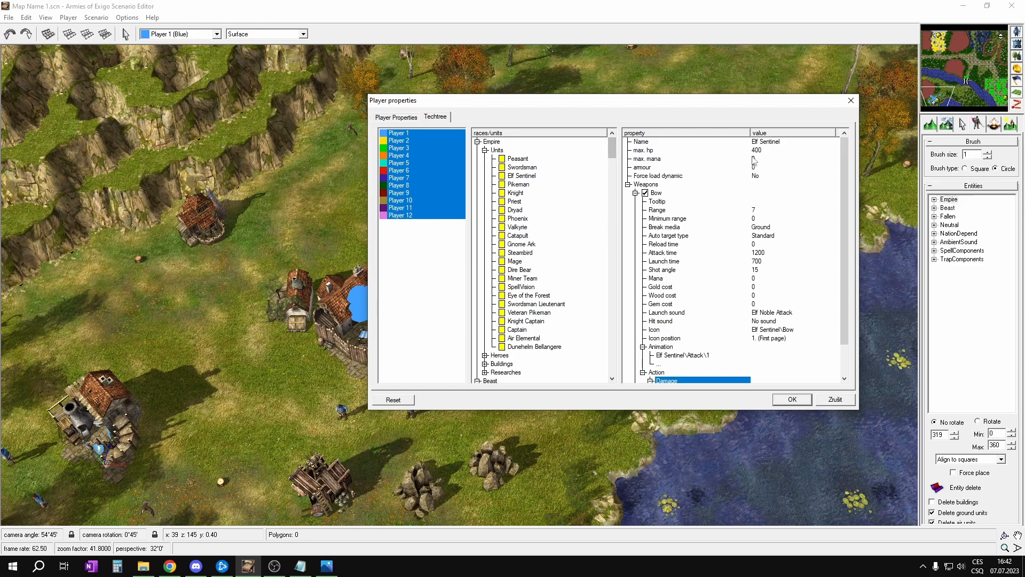
{"action": "scroll", "coordinate": [751, 376], "scroll_direction": "down", "scroll_amount": 1}
{"action": "scroll", "coordinate": [768, 345], "scroll_direction": "up", "scroll_amount": 1}
{"action": "left_click", "coordinate": [524, 176]}
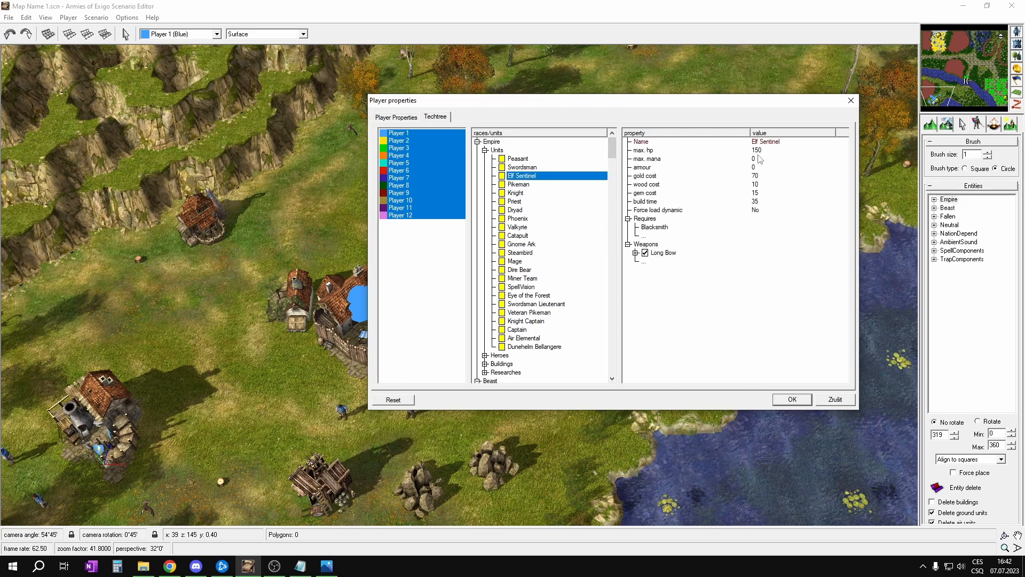
{"action": "left_click", "coordinate": [636, 254]}
{"action": "double_click", "coordinate": [666, 364]}
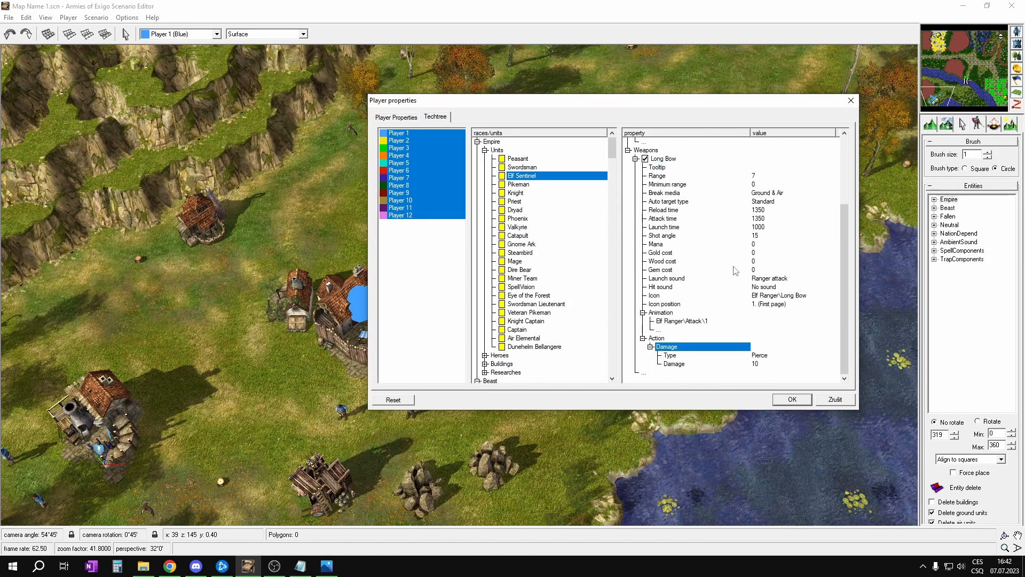
{"action": "scroll", "coordinate": [736, 272], "scroll_direction": "up", "scroll_amount": 4}
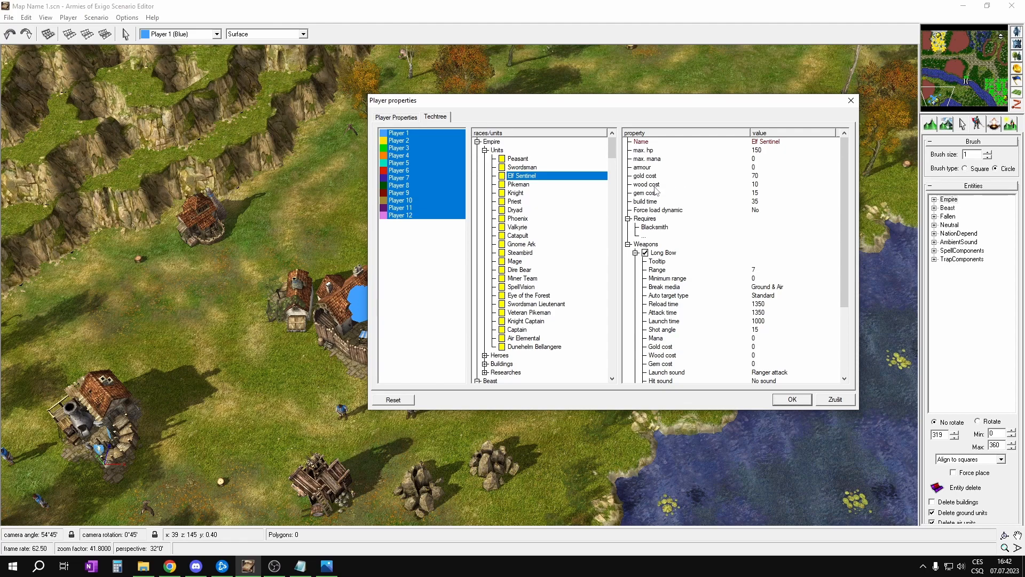
Set the Empire Elf Sentinel's gold cost to 110, wood cost to 20 and gem cost to 35
{"action": "left_click", "coordinate": [760, 176]}
{"action": "left_click", "coordinate": [758, 177]}
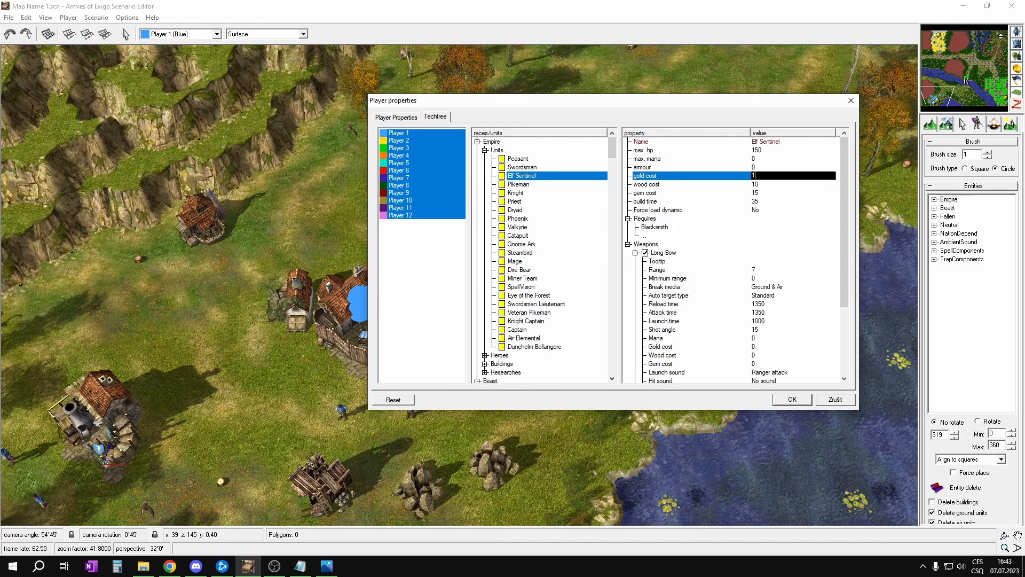
{"action": "key", "text": "Return"}
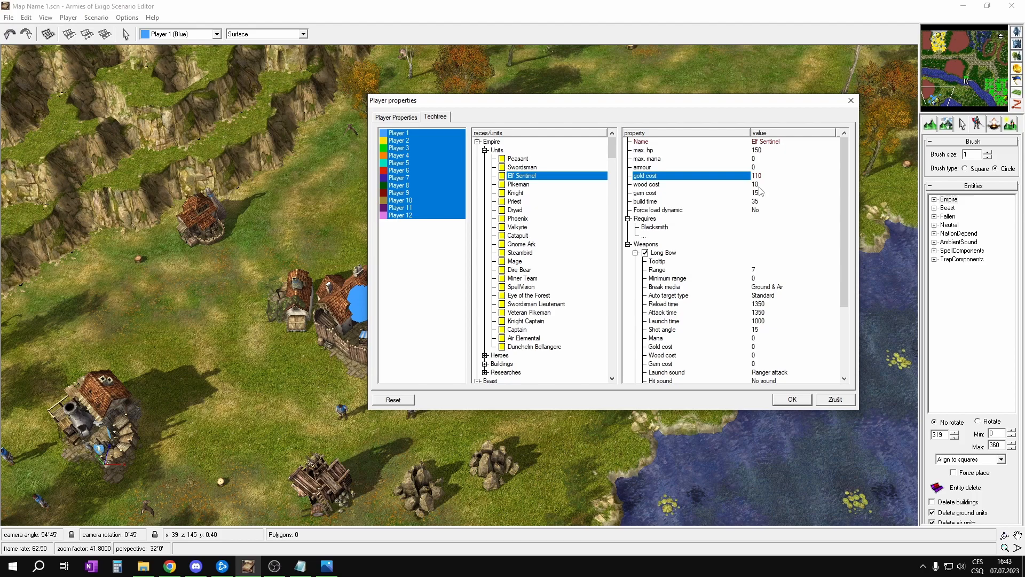
{"action": "left_click", "coordinate": [757, 184]}
{"action": "left_click", "coordinate": [758, 184]}
{"action": "type", "text": "20"}
{"action": "key", "text": "Return"}
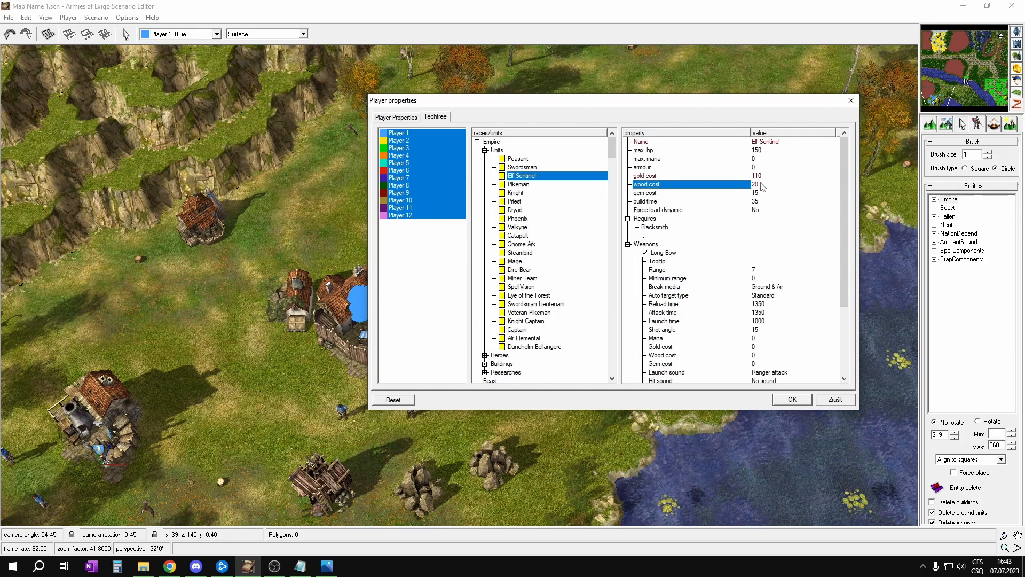
{"action": "double_click", "coordinate": [758, 193]}
{"action": "key", "text": "Return"}
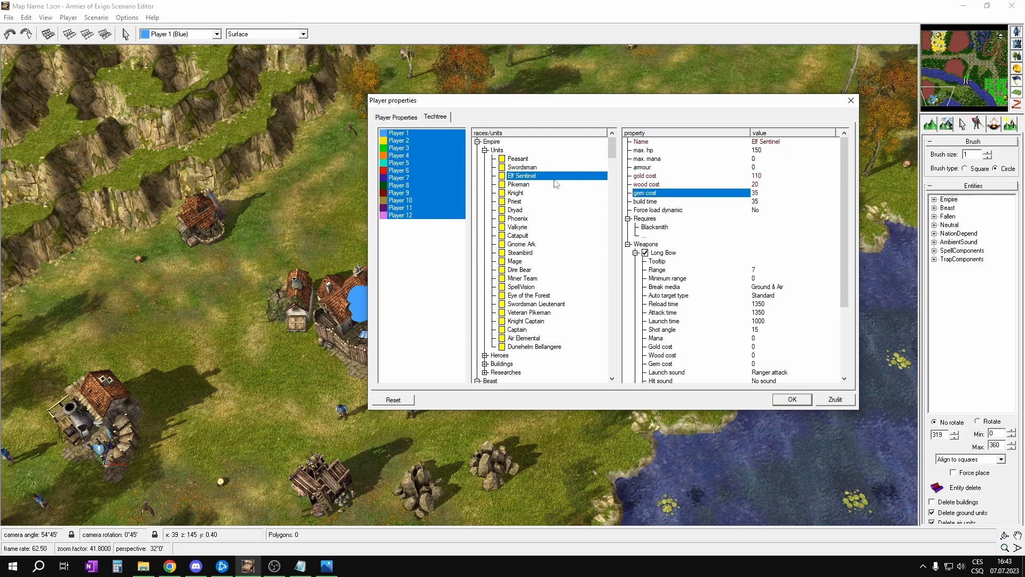
Review Player 1's Empire units from the Peasant down to the Catapult in the tech tree
{"action": "scroll", "coordinate": [527, 219], "scroll_direction": "down", "scroll_amount": 8}
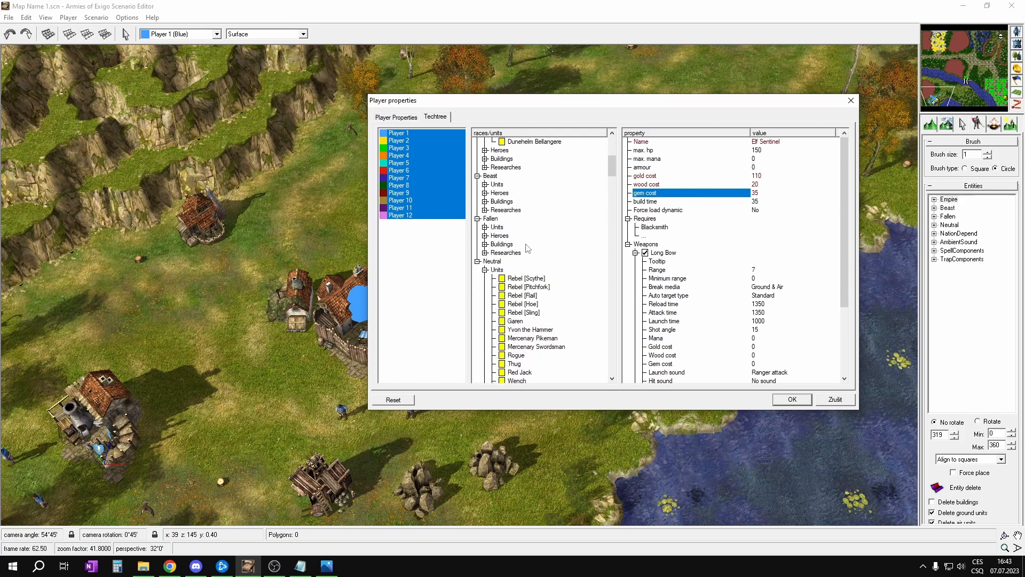
{"action": "scroll", "coordinate": [527, 219], "scroll_direction": "up", "scroll_amount": 8}
{"action": "left_click", "coordinate": [411, 134]}
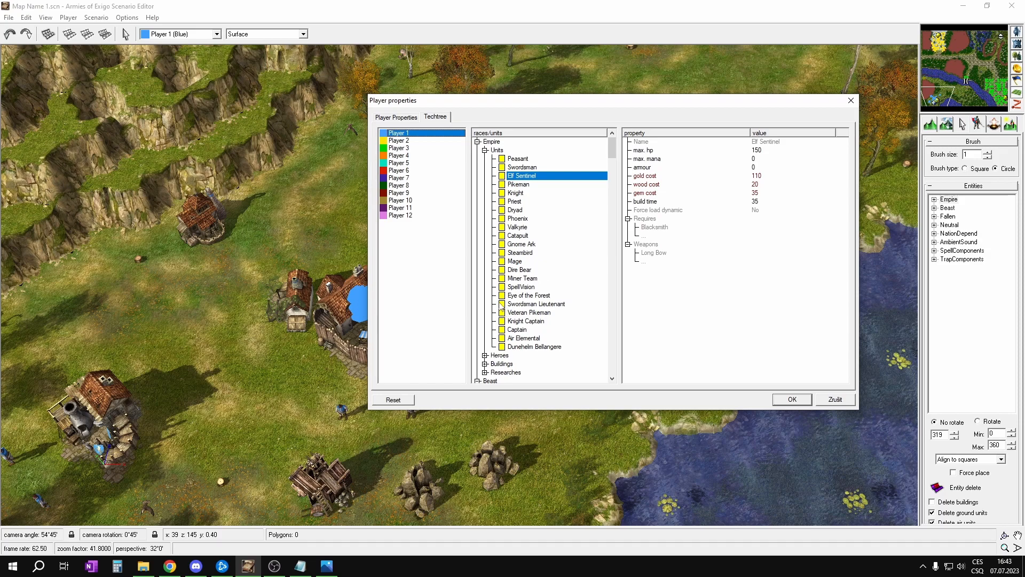
{"action": "left_click", "coordinate": [523, 159]}
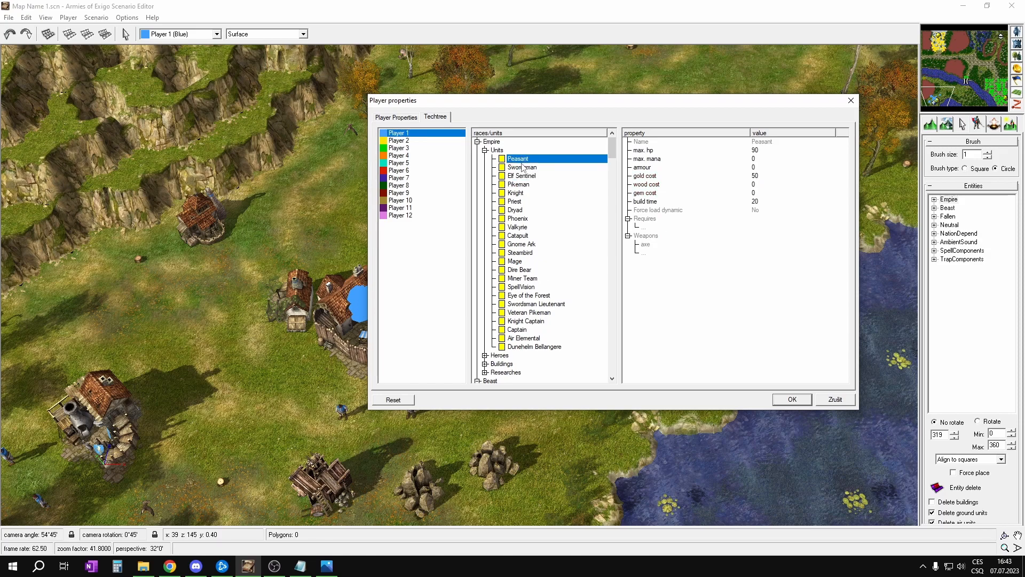
{"action": "left_click", "coordinate": [521, 168]}
{"action": "left_click", "coordinate": [522, 176]}
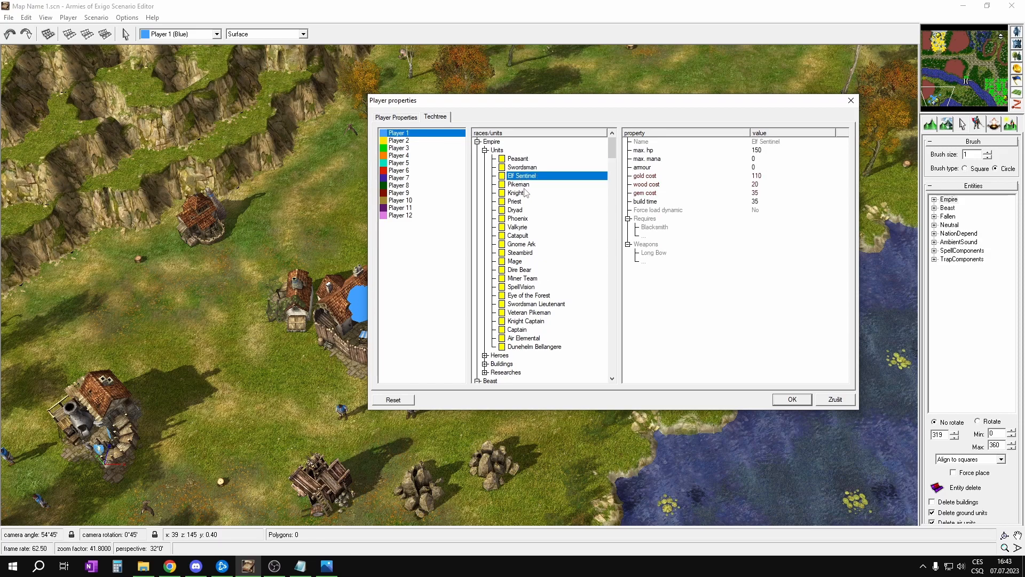
{"action": "left_click", "coordinate": [523, 193]}
{"action": "left_click", "coordinate": [522, 202]}
{"action": "left_click", "coordinate": [521, 211]}
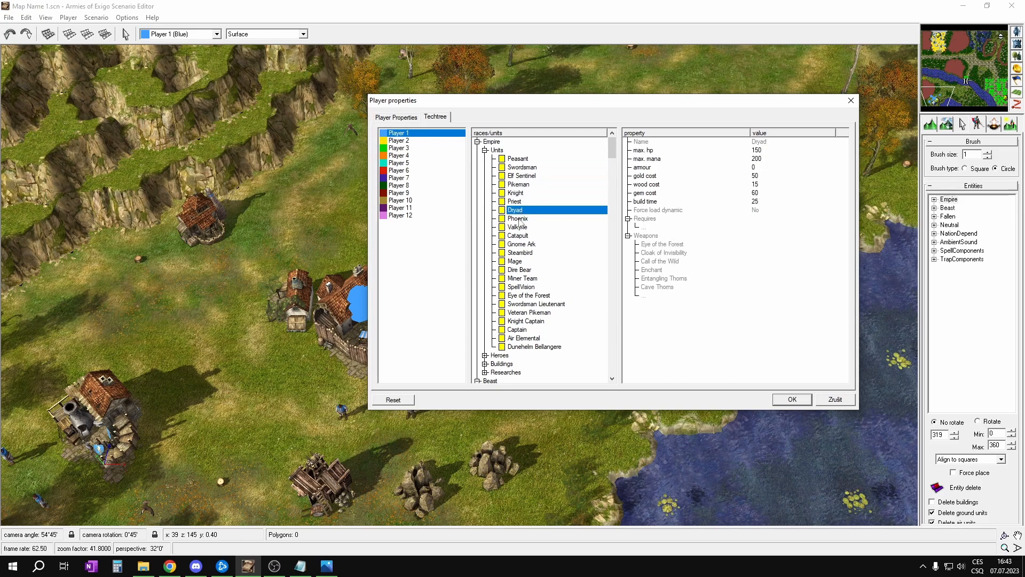
{"action": "left_click", "coordinate": [520, 220]}
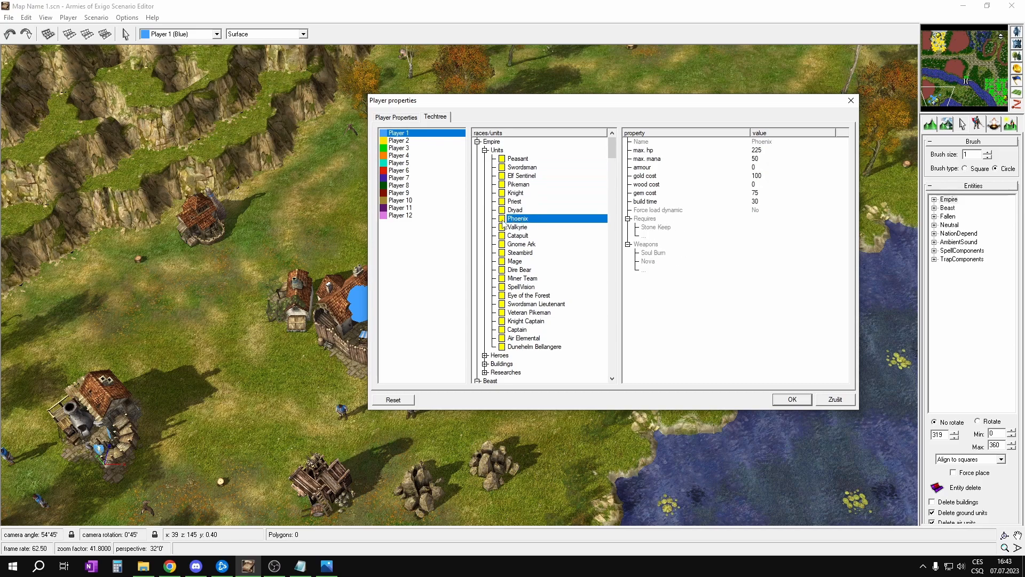
{"action": "left_click", "coordinate": [513, 229]}
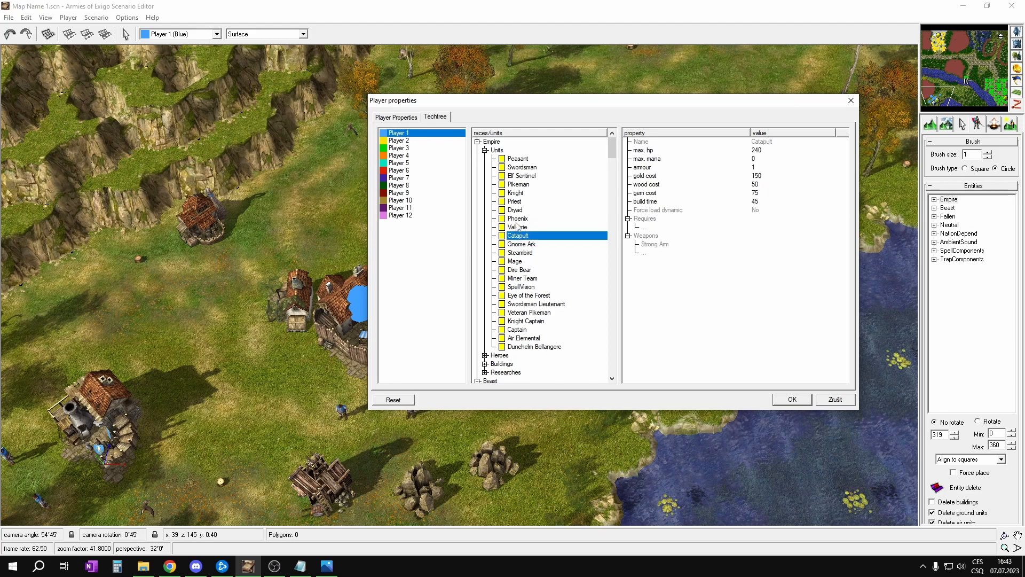
{"action": "left_click", "coordinate": [516, 219]}
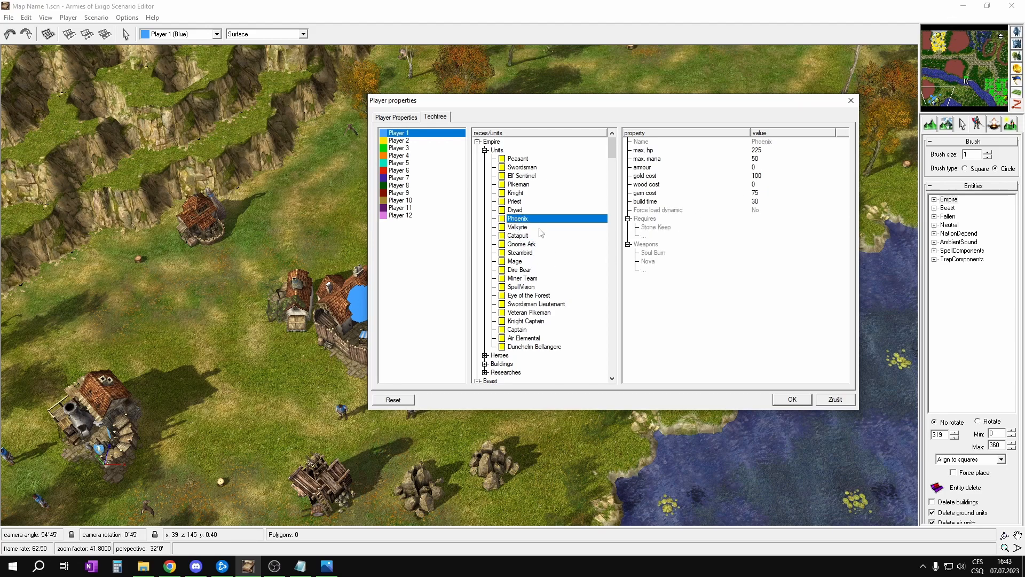
{"action": "left_click", "coordinate": [519, 228]}
Switch the Gnome Ark, Miner Team and Steambird to the red availability state for Player 1
{"action": "left_click", "coordinate": [523, 246]}
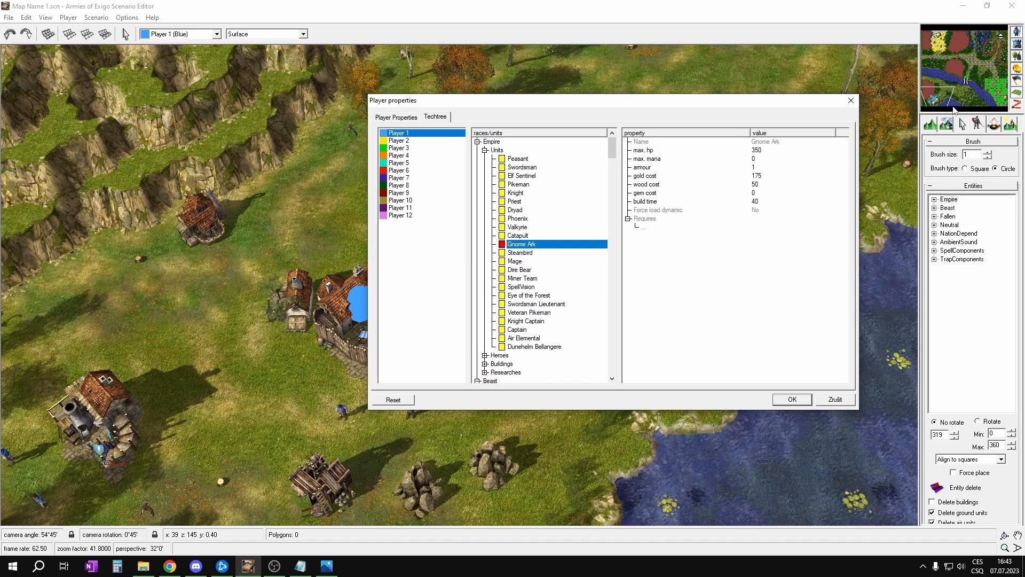
{"action": "left_click", "coordinate": [525, 278]}
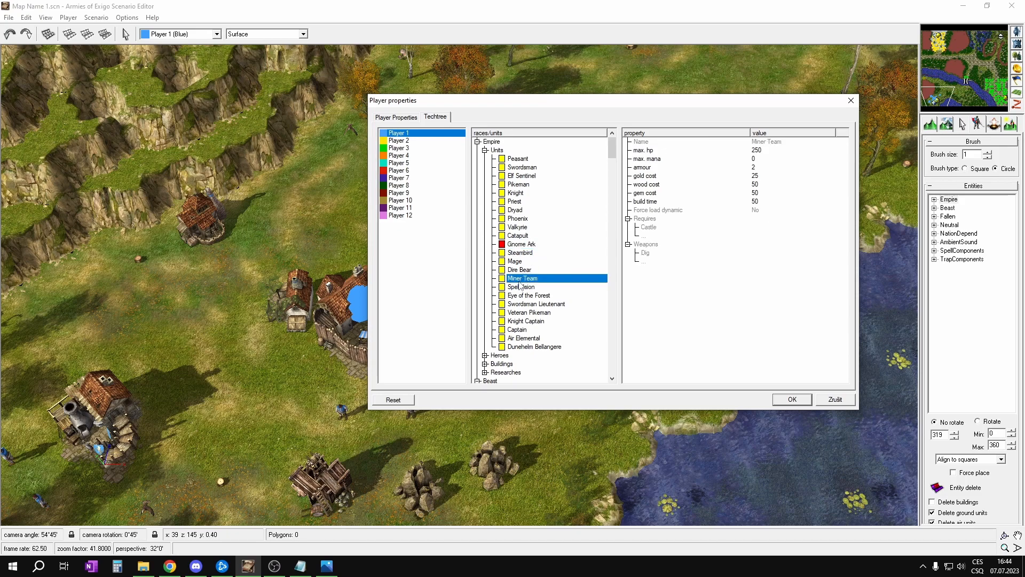
{"action": "left_click", "coordinate": [524, 254]}
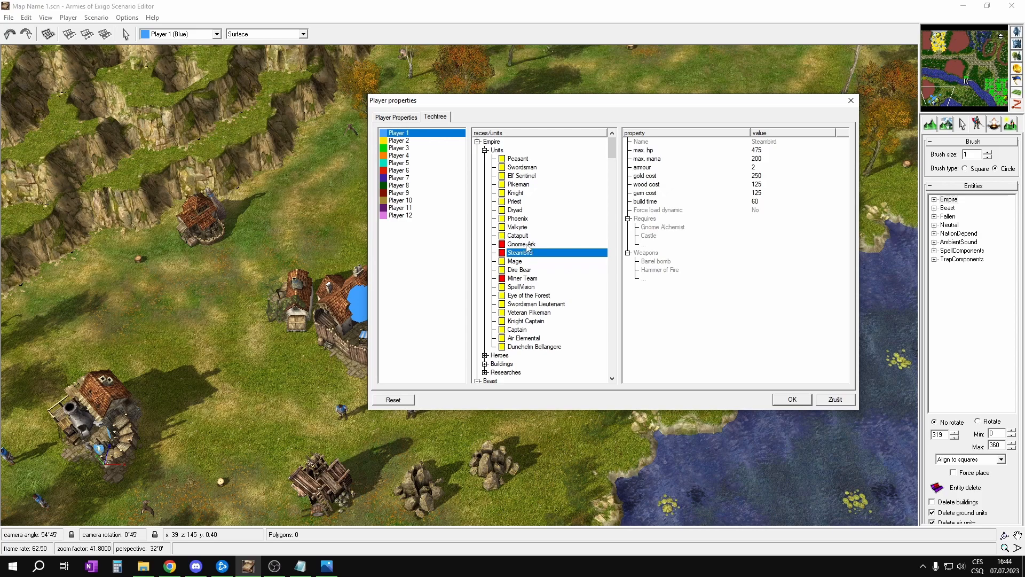
{"action": "left_click", "coordinate": [528, 244]}
{"action": "left_click", "coordinate": [525, 278]}
{"action": "left_click", "coordinate": [523, 253]}
Expand Player 1's Empire Buildings list and review its entries from Town Hall down to the walls
{"action": "scroll", "coordinate": [535, 253], "scroll_direction": "down", "scroll_amount": 4}
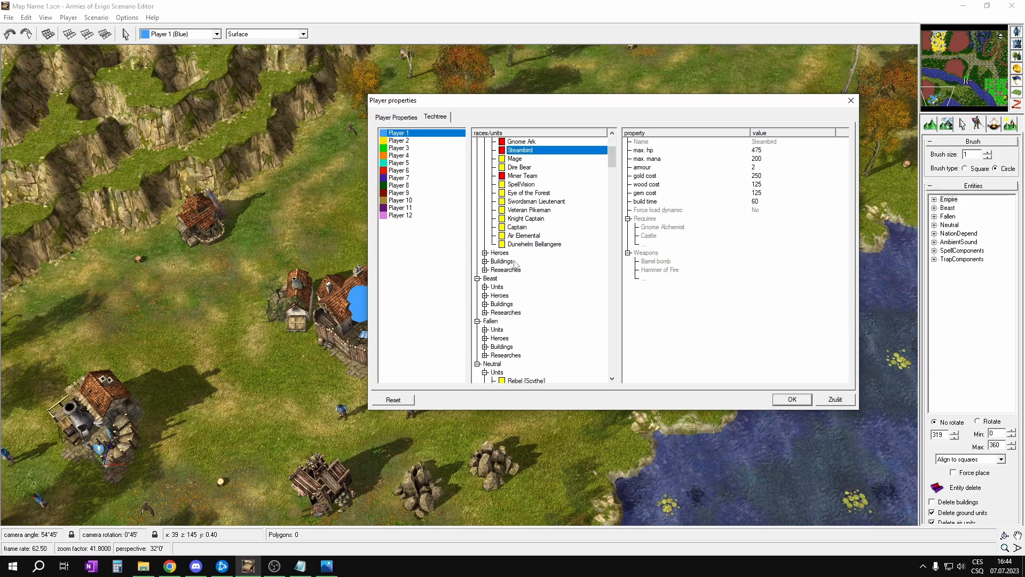
{"action": "double_click", "coordinate": [486, 262]}
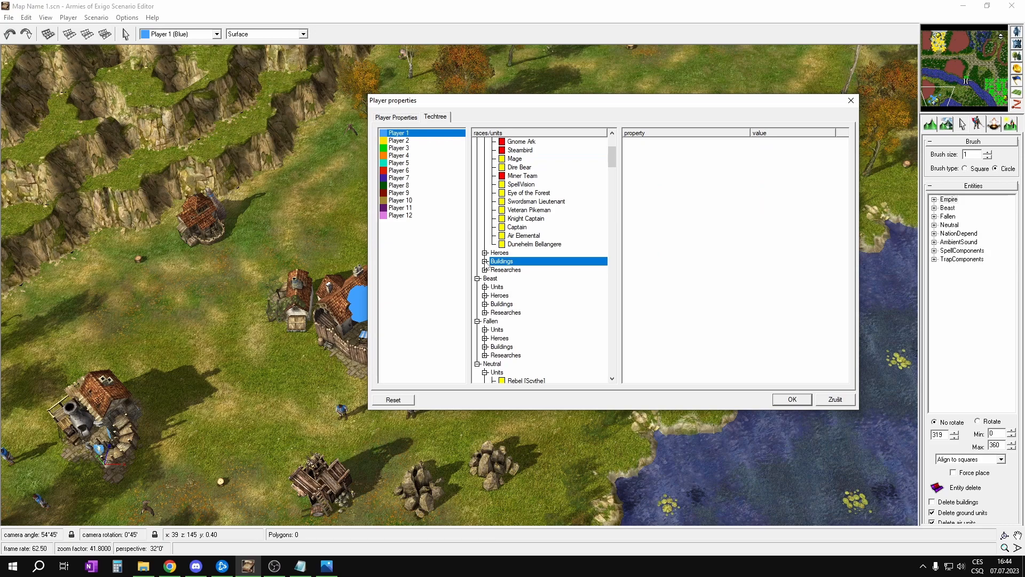
{"action": "scroll", "coordinate": [532, 275], "scroll_direction": "down", "scroll_amount": 5}
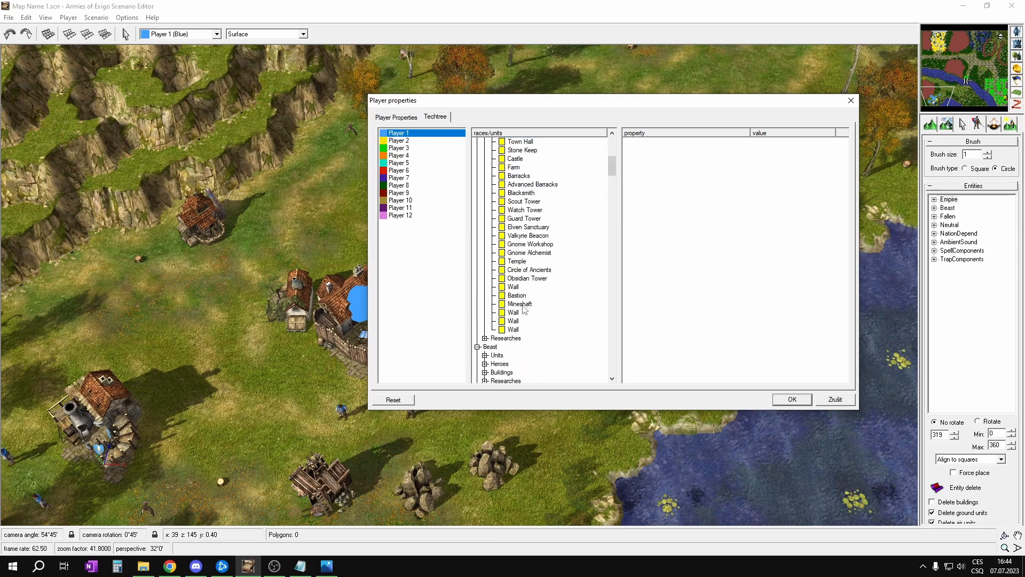
{"action": "scroll", "coordinate": [524, 317], "scroll_direction": "up", "scroll_amount": 3}
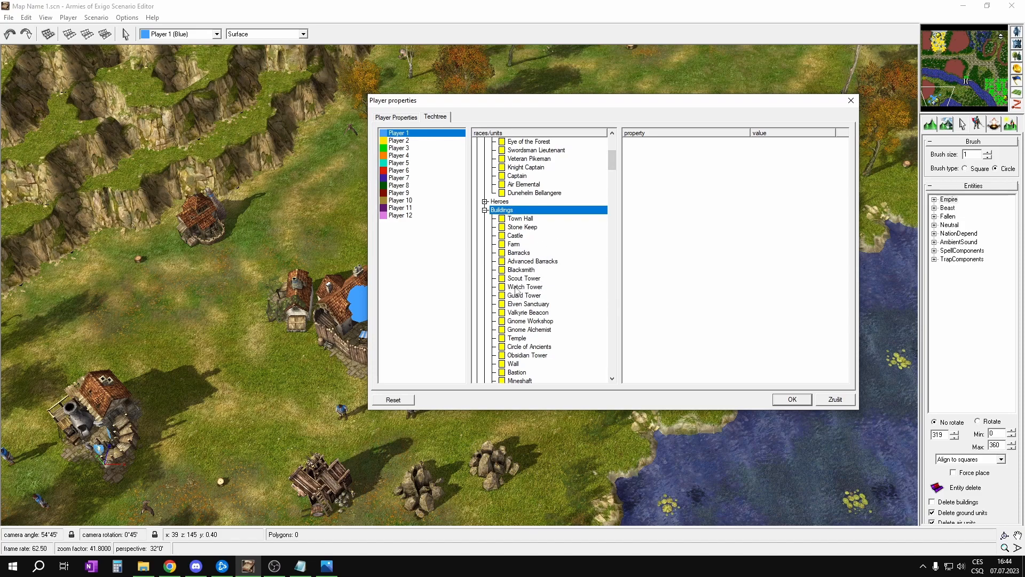
{"action": "scroll", "coordinate": [510, 265], "scroll_direction": "down", "scroll_amount": 4}
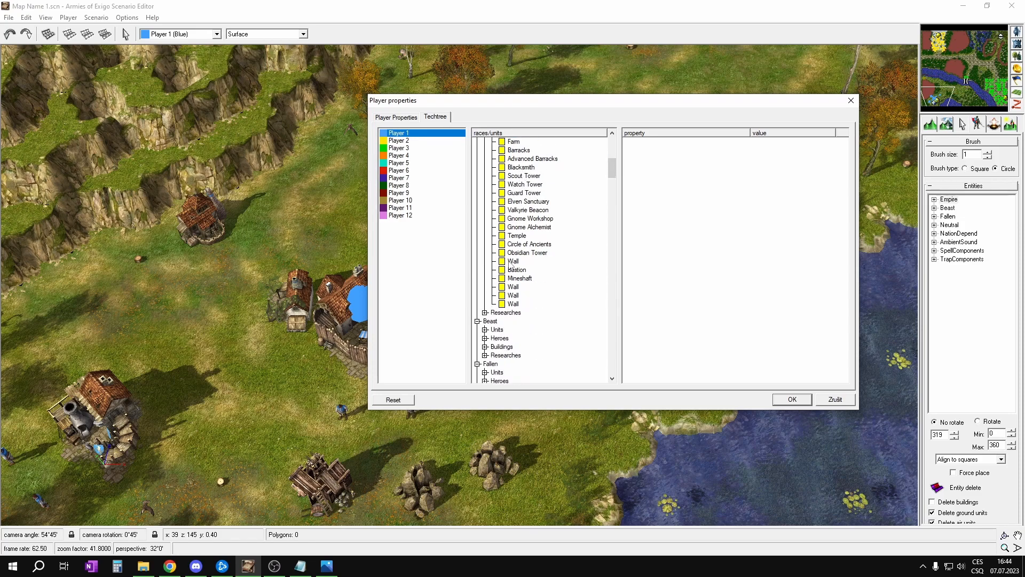
Expand the Empire Researches list and inspect the properties of the Iron Arrow, Steel Arrow and Magic Arrow upgrades
{"action": "double_click", "coordinate": [492, 313]}
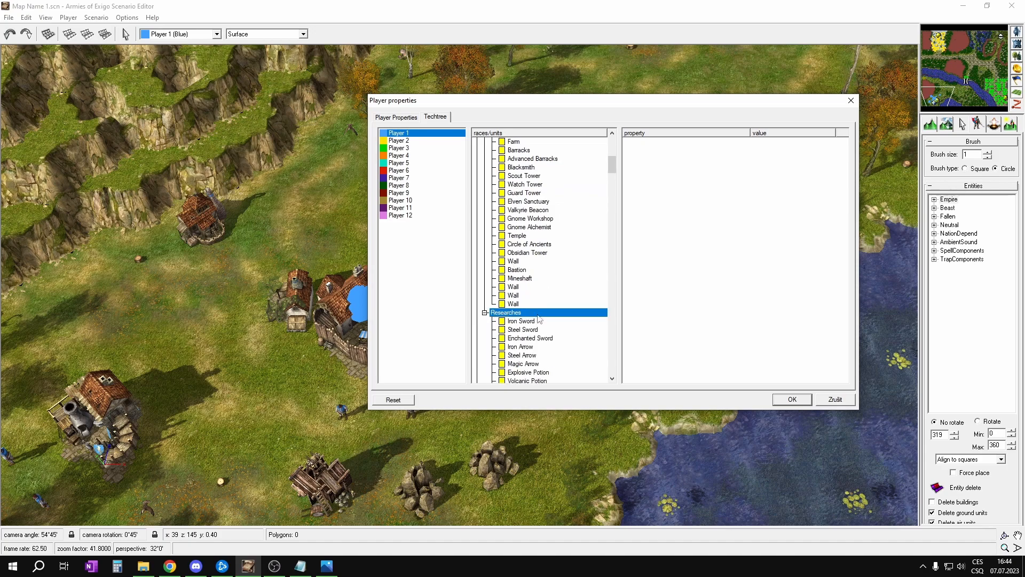
{"action": "scroll", "coordinate": [537, 330], "scroll_direction": "up", "scroll_amount": 2}
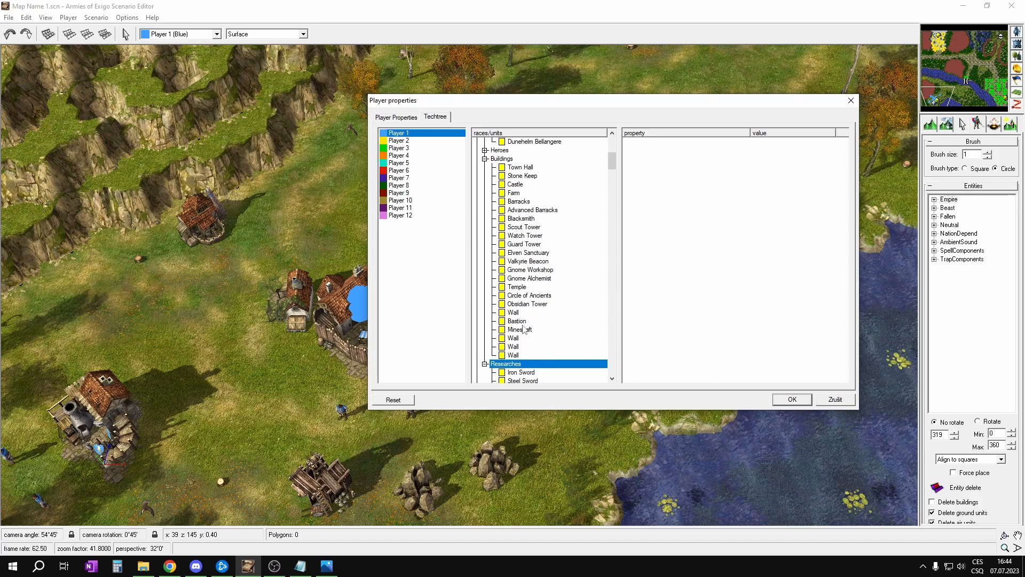
{"action": "scroll", "coordinate": [524, 329], "scroll_direction": "down", "scroll_amount": 7}
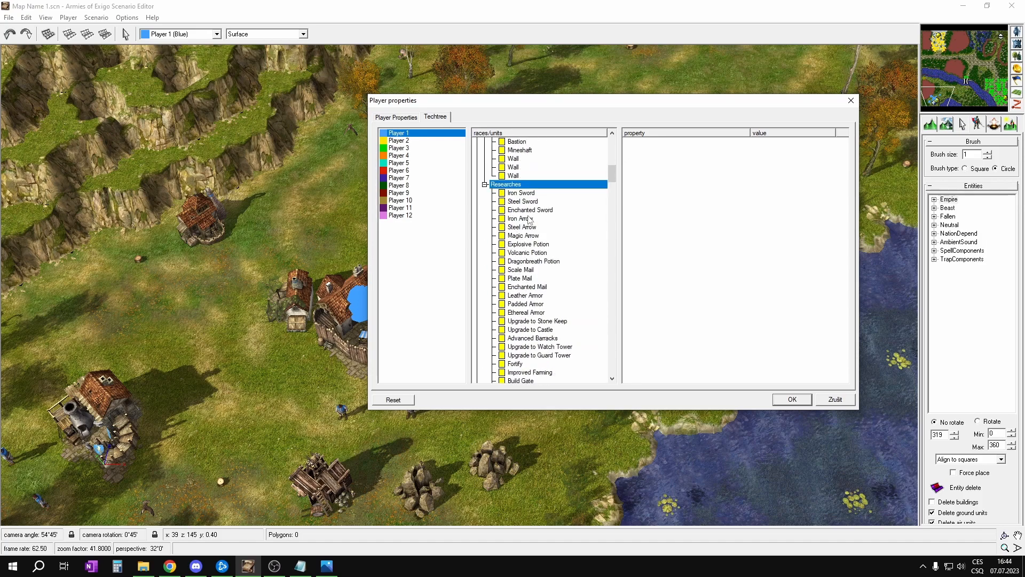
{"action": "left_click", "coordinate": [525, 219]}
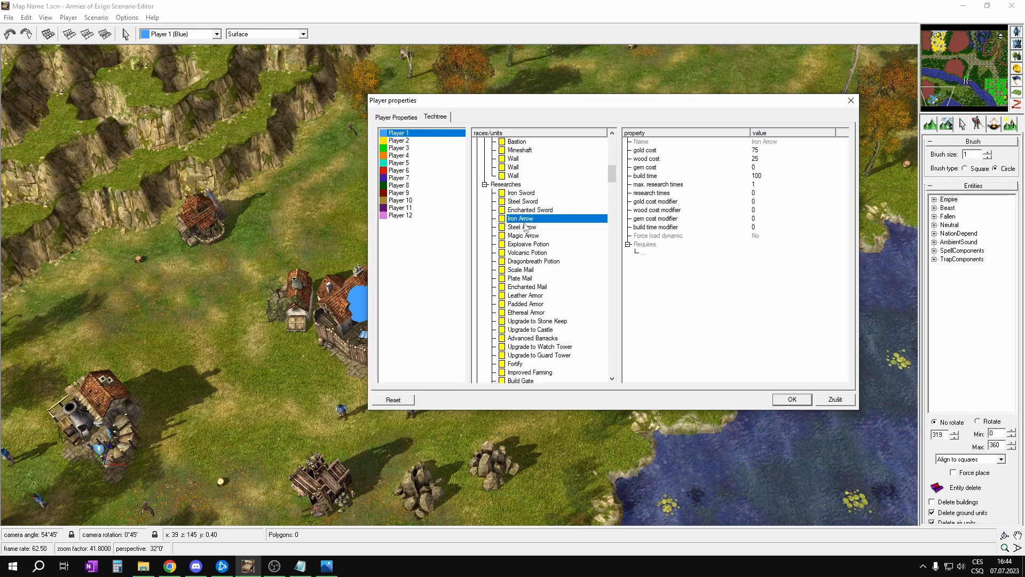
{"action": "key", "text": "Down"}
{"action": "key", "text": "Down"}
{"action": "key", "text": "Up"}
{"action": "key", "text": "Up"}
{"action": "key", "text": "Down"}
{"action": "key", "text": "Down"}
{"action": "scroll", "coordinate": [520, 238], "scroll_direction": "up", "scroll_amount": 10}
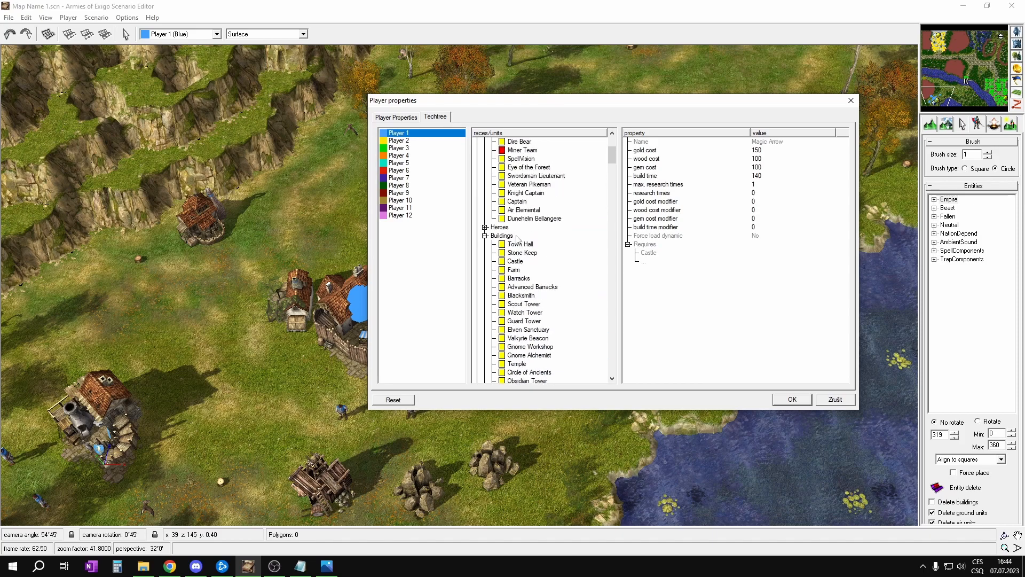
{"action": "scroll", "coordinate": [525, 193], "scroll_direction": "up", "scroll_amount": 5}
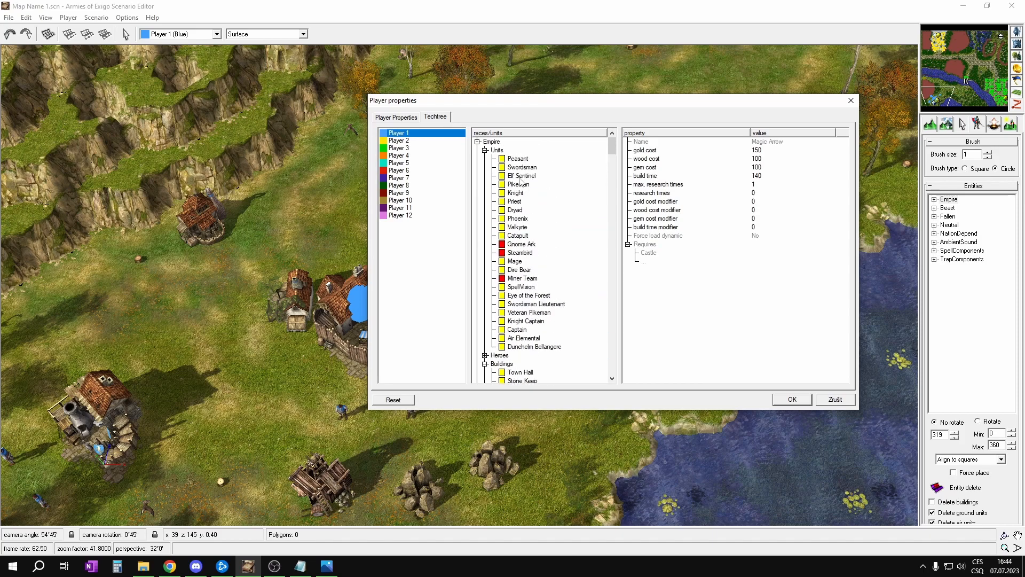
{"action": "scroll", "coordinate": [539, 225], "scroll_direction": "down", "scroll_amount": 15}
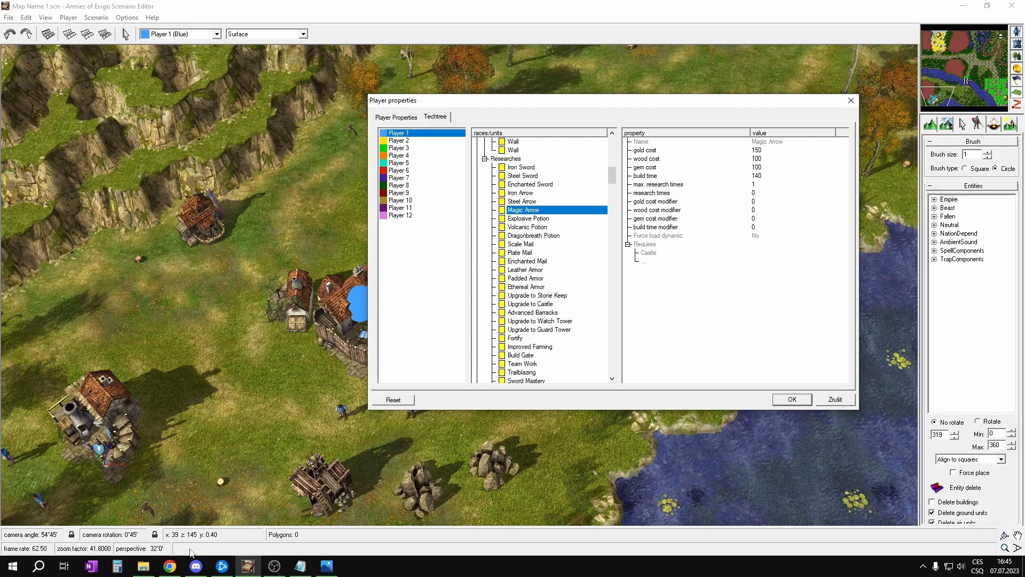
Switch to Chrome and open the bookmarked Armies of Exigo Wiki main page in a new tab
{"action": "left_click", "coordinate": [170, 566]}
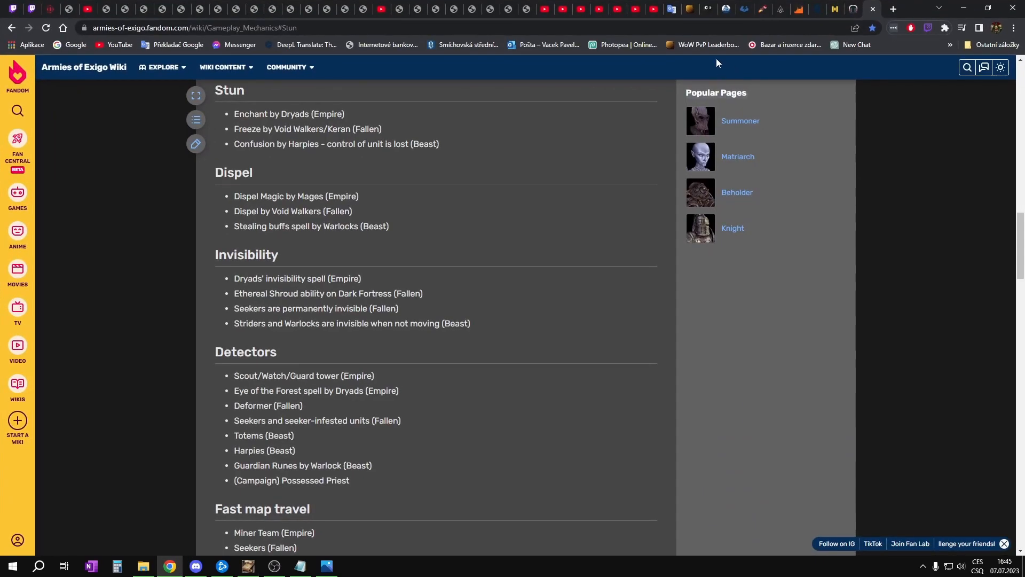
{"action": "mouse_move", "coordinate": [184, 59]}
{"action": "scroll", "coordinate": [345, 257], "scroll_direction": "up", "scroll_amount": 10}
{"action": "scroll", "coordinate": [493, 207], "scroll_direction": "up", "scroll_amount": 10}
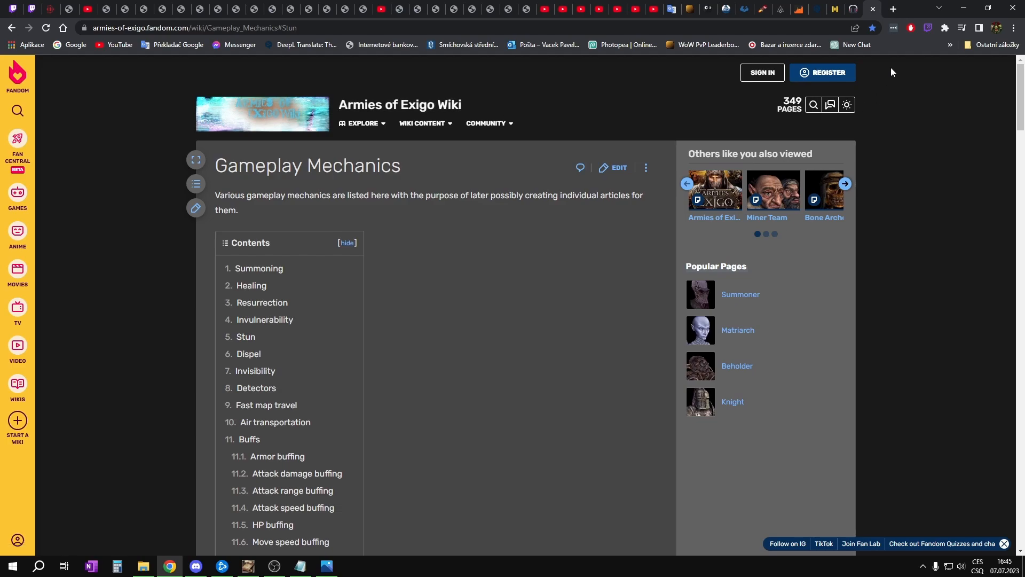
{"action": "left_click", "coordinate": [951, 45]}
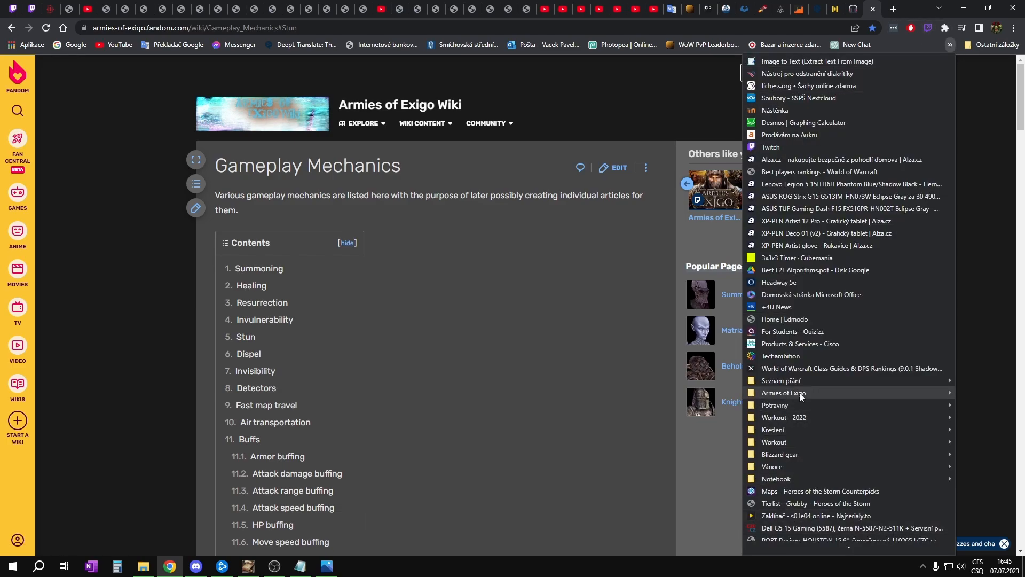
{"action": "mouse_move", "coordinate": [784, 392]}
{"action": "left_click", "coordinate": [615, 535]}
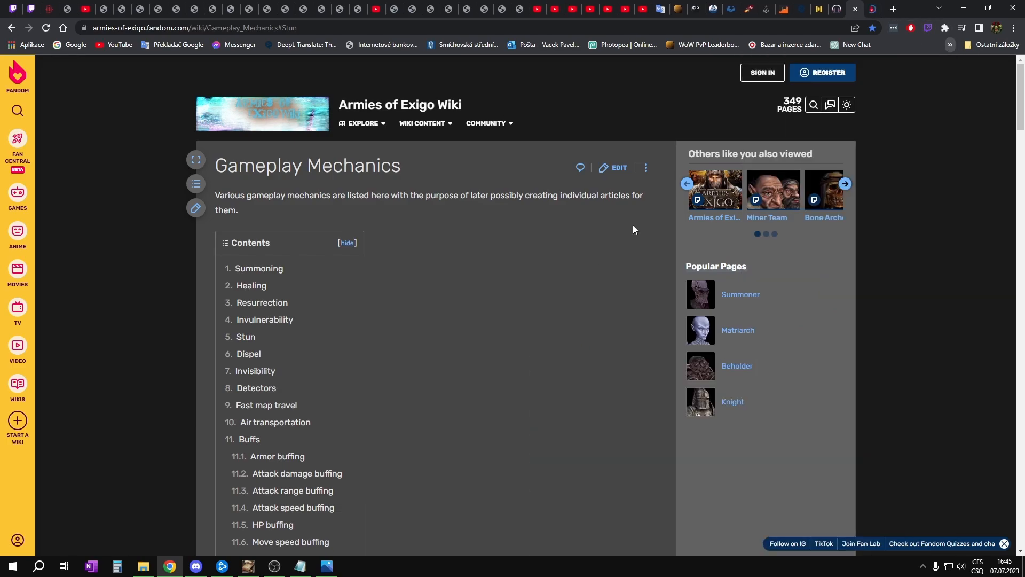
Open the wiki's Empire faction page and browse its Technologies category
{"action": "scroll", "coordinate": [308, 321], "scroll_direction": "down", "scroll_amount": 4}
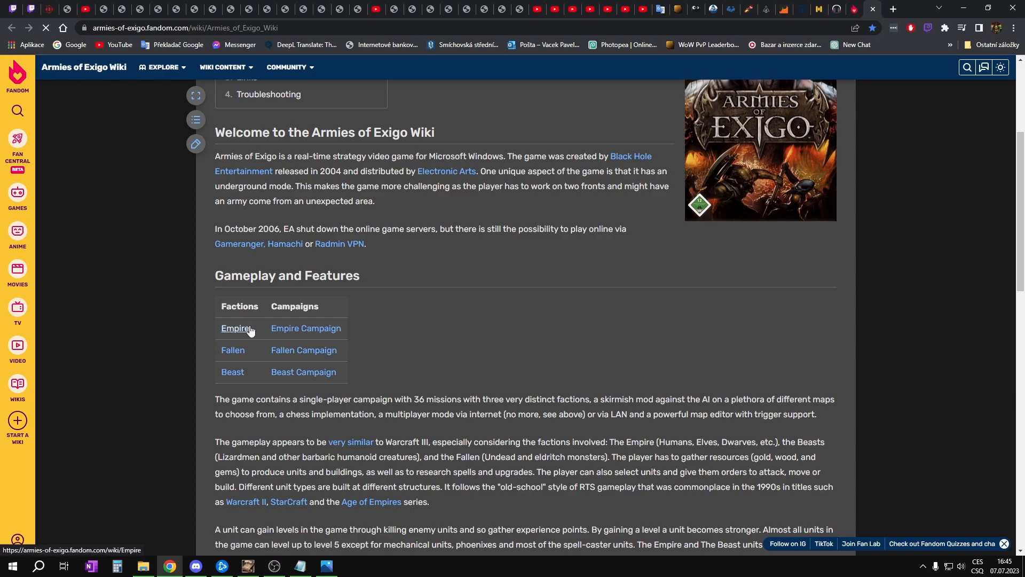
{"action": "left_click", "coordinate": [235, 329]}
{"action": "scroll", "coordinate": [260, 275], "scroll_direction": "down", "scroll_amount": 5}
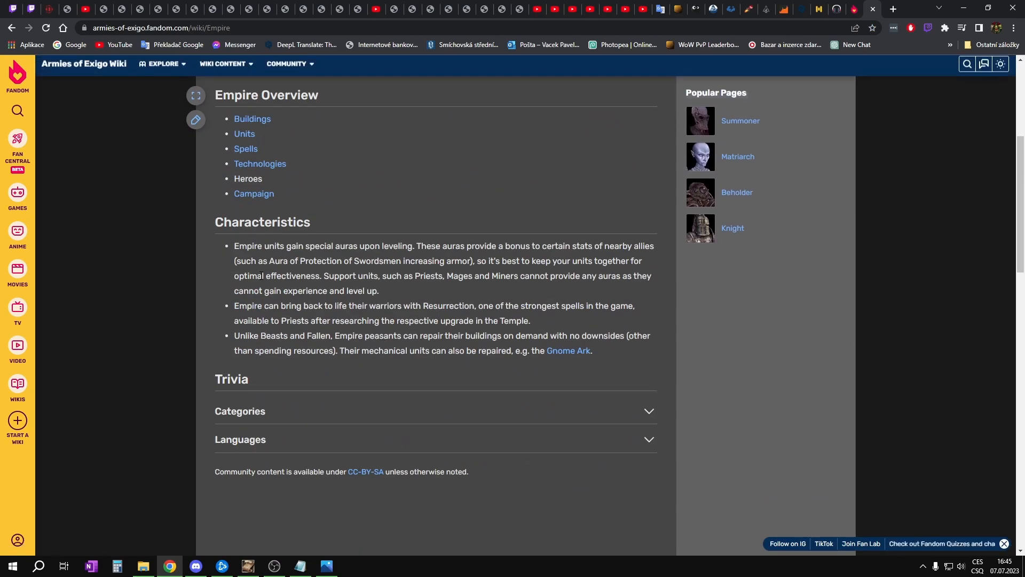
{"action": "left_click", "coordinate": [262, 164]}
{"action": "scroll", "coordinate": [387, 323], "scroll_direction": "down", "scroll_amount": 4}
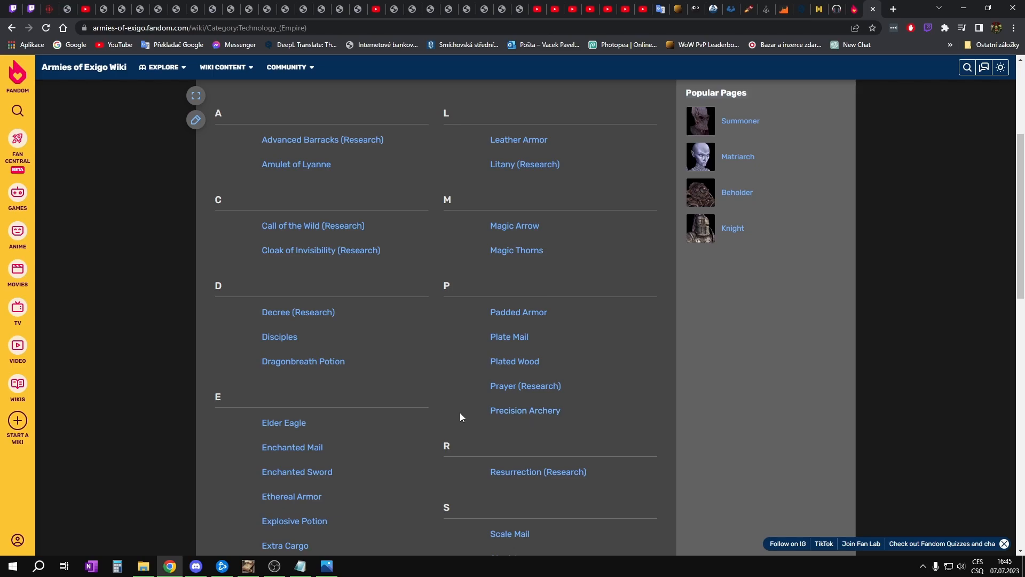
{"action": "scroll", "coordinate": [393, 290], "scroll_direction": "down", "scroll_amount": 7}
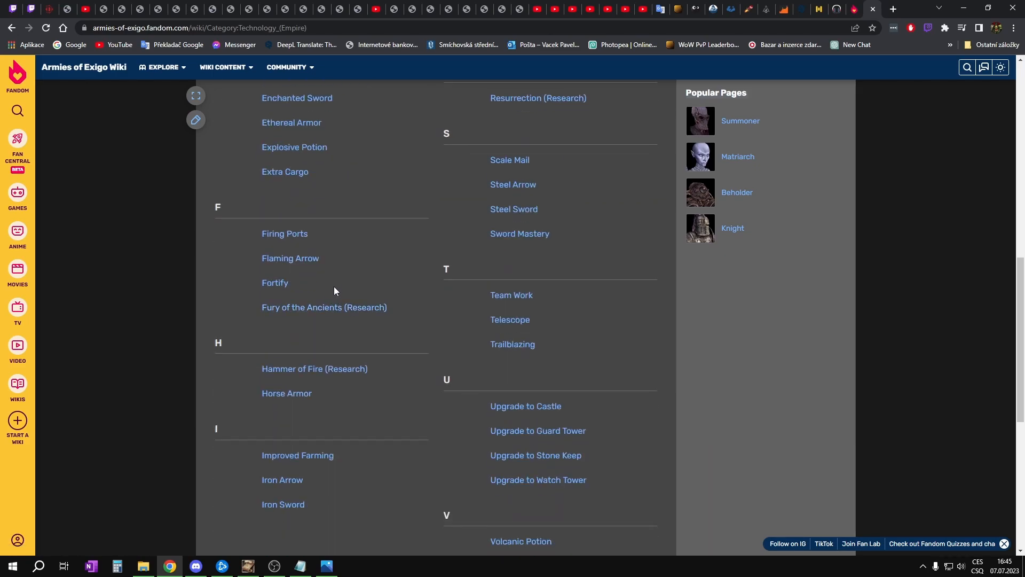
Open the Iron Arrow technology page in a new tab and read which units the upgrade affects
{"action": "left_click_drag", "start_coordinate": [926, 6], "coordinate": [522, 203]}
{"action": "double_click", "coordinate": [534, 245]}
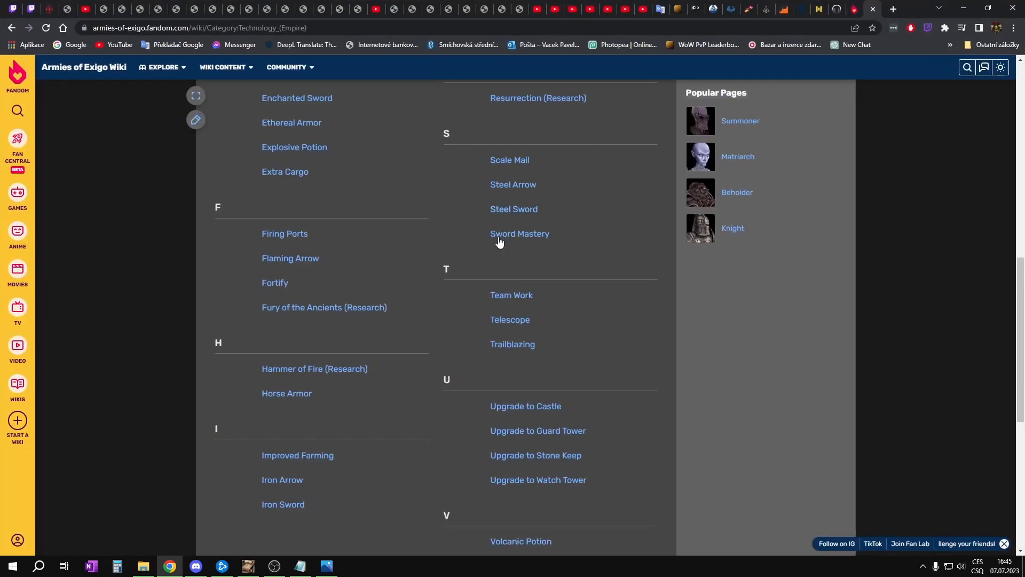
{"action": "scroll", "coordinate": [360, 385], "scroll_direction": "down", "scroll_amount": 2}
{"action": "right_click", "coordinate": [285, 377]}
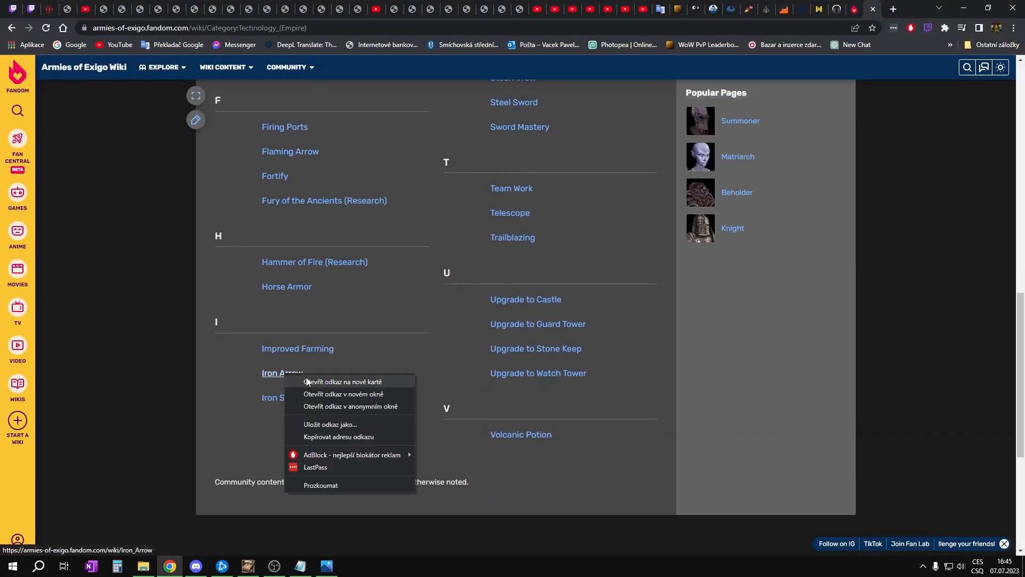
{"action": "left_click", "coordinate": [283, 373]}
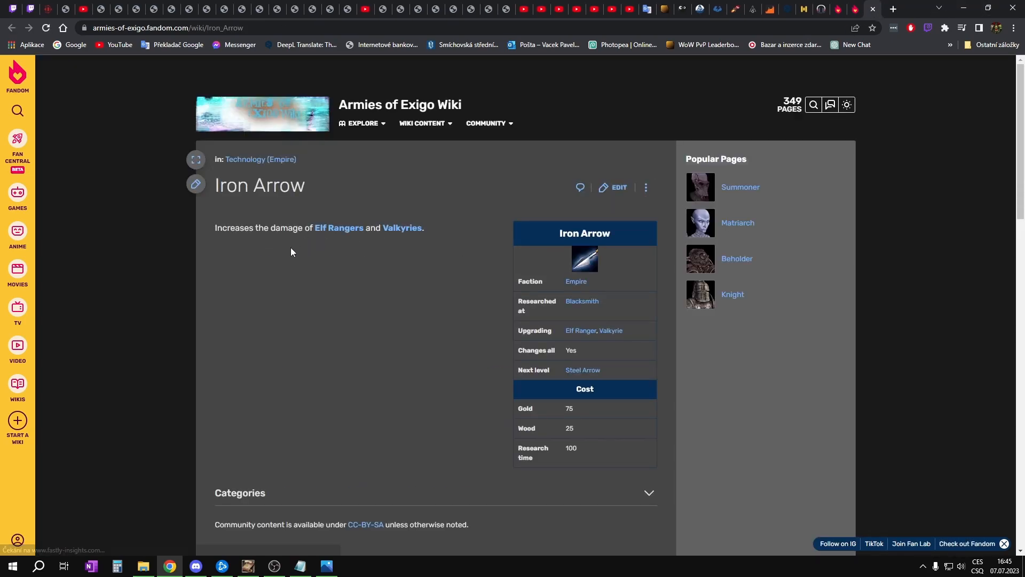
{"action": "left_click_drag", "start_coordinate": [231, 229], "coordinate": [431, 229]}
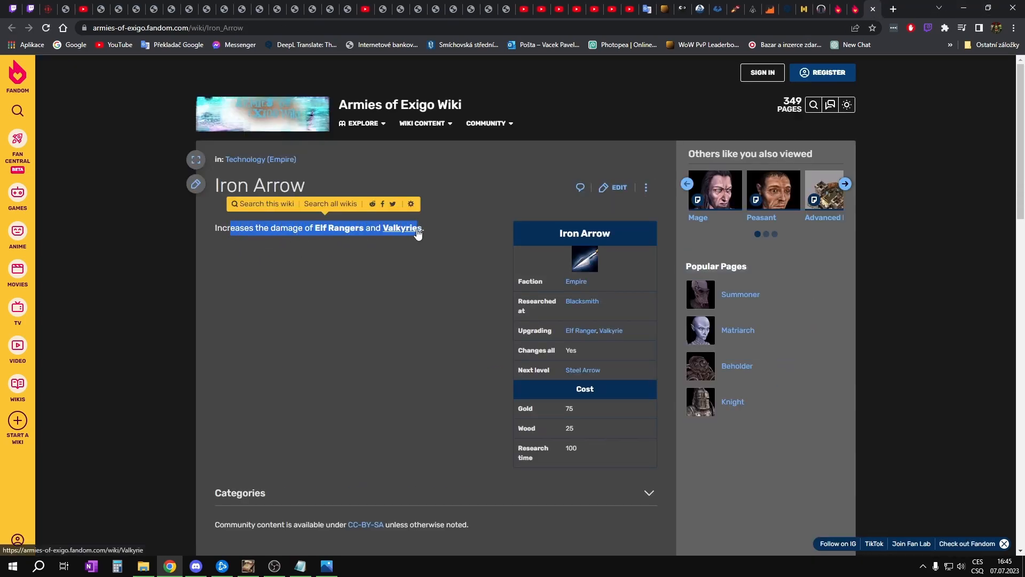
{"action": "left_click", "coordinate": [431, 224]}
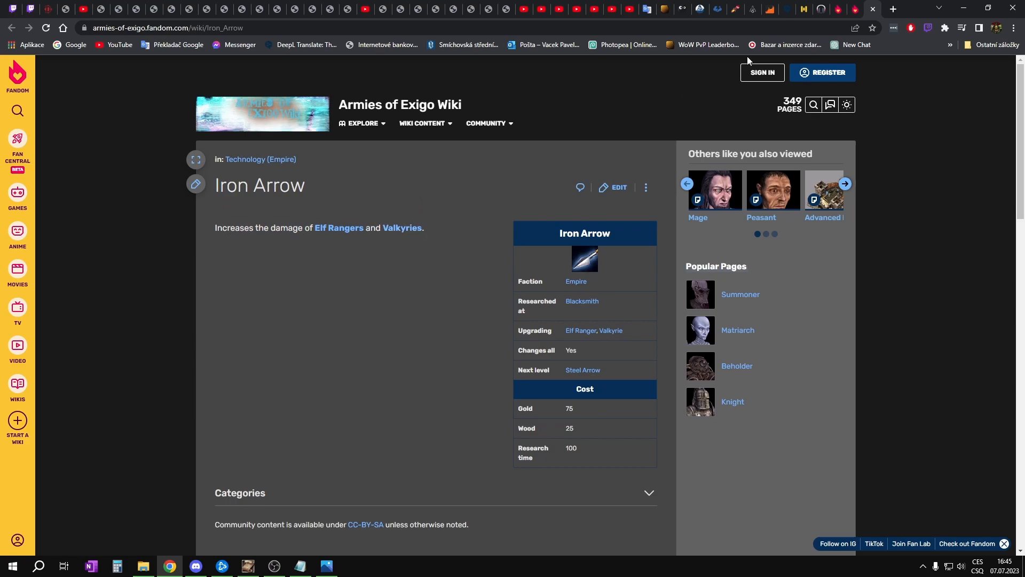
Return to the scenario editor, inspect the Explosive Potion research, and collapse the Empire Buildings list to review the remaining researches
{"action": "key", "text": "alt+Tab"}
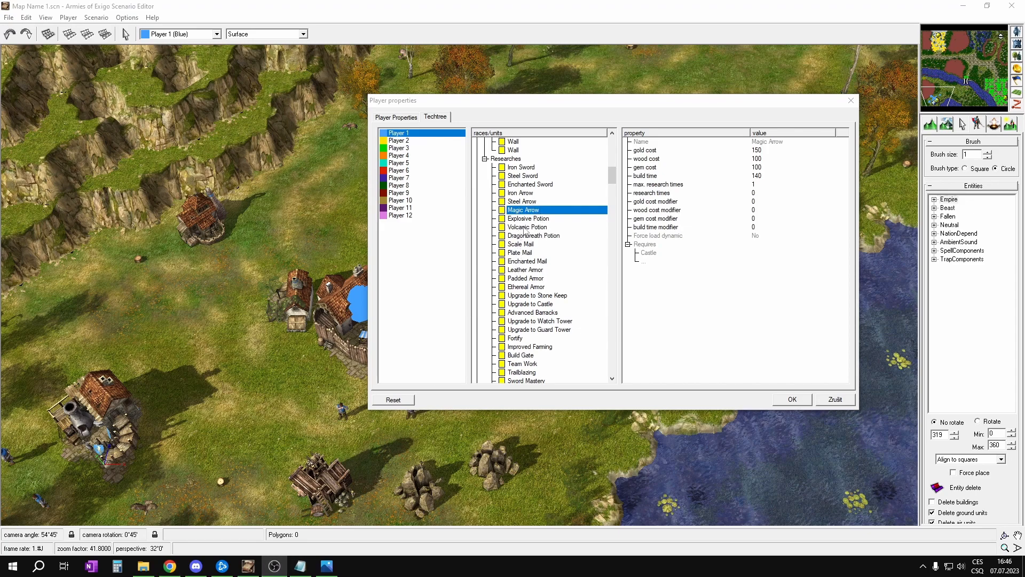
{"action": "left_click", "coordinate": [539, 219]}
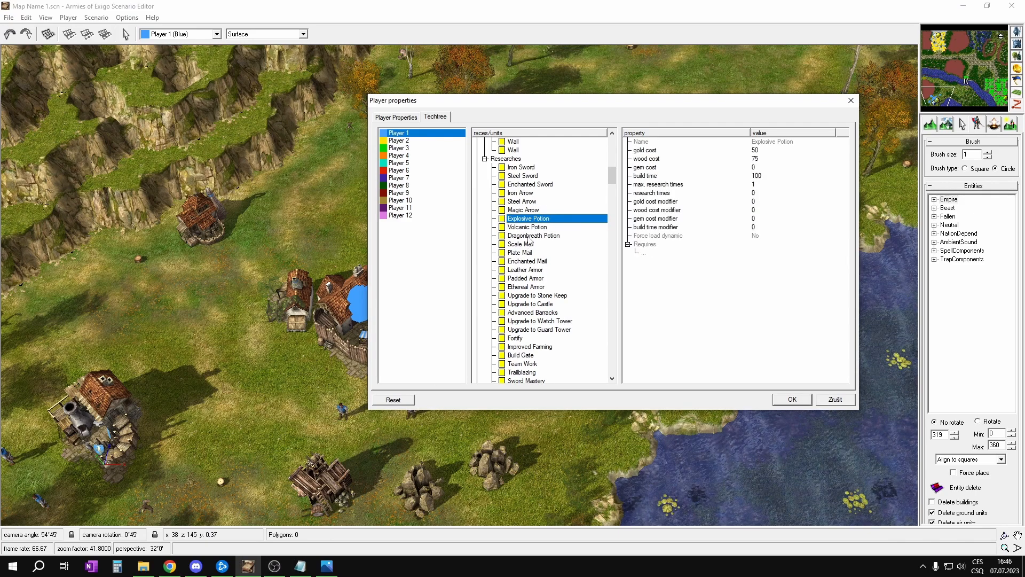
{"action": "scroll", "coordinate": [530, 243], "scroll_direction": "down", "scroll_amount": 8}
{"action": "scroll", "coordinate": [552, 223], "scroll_direction": "up", "scroll_amount": 10}
{"action": "scroll", "coordinate": [552, 224], "scroll_direction": "up", "scroll_amount": 10}
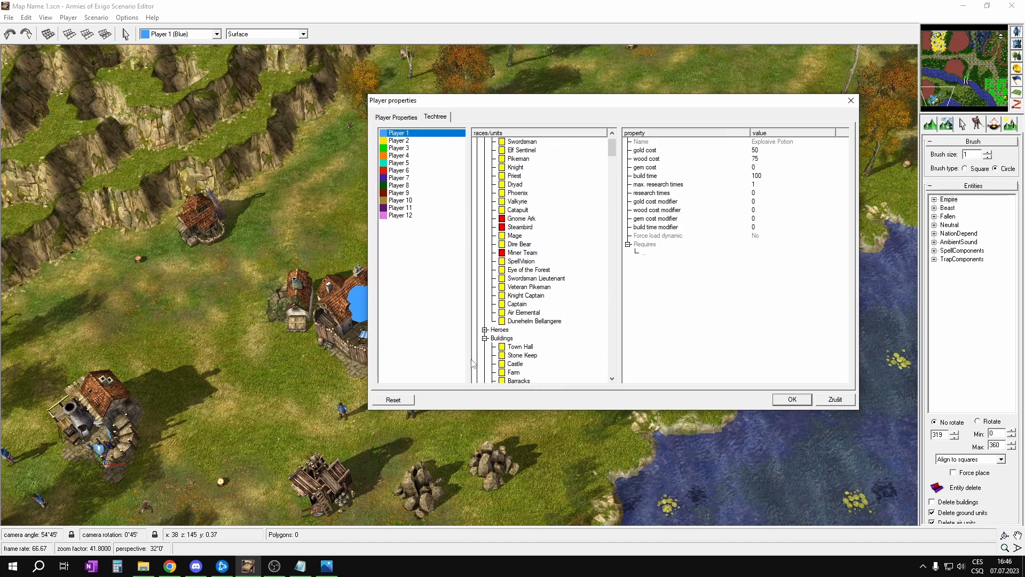
{"action": "left_click", "coordinate": [484, 338]}
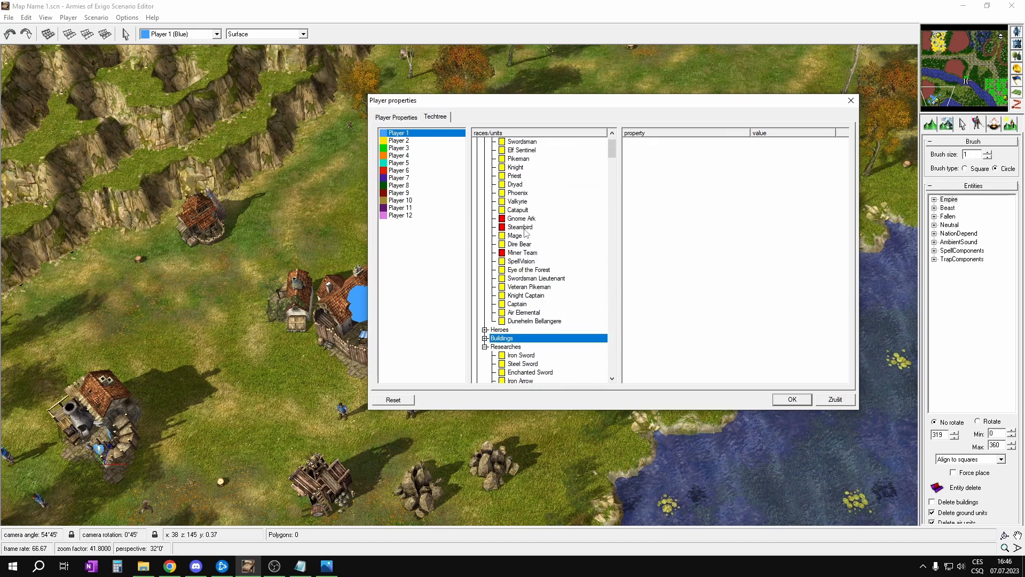
{"action": "scroll", "coordinate": [523, 233], "scroll_direction": "down", "scroll_amount": 7}
{"action": "scroll", "coordinate": [534, 265], "scroll_direction": "down", "scroll_amount": 2}
Review the Empire researches again and inspect the properties of Fortify and Improved Farming
{"action": "left_click", "coordinate": [172, 569]}
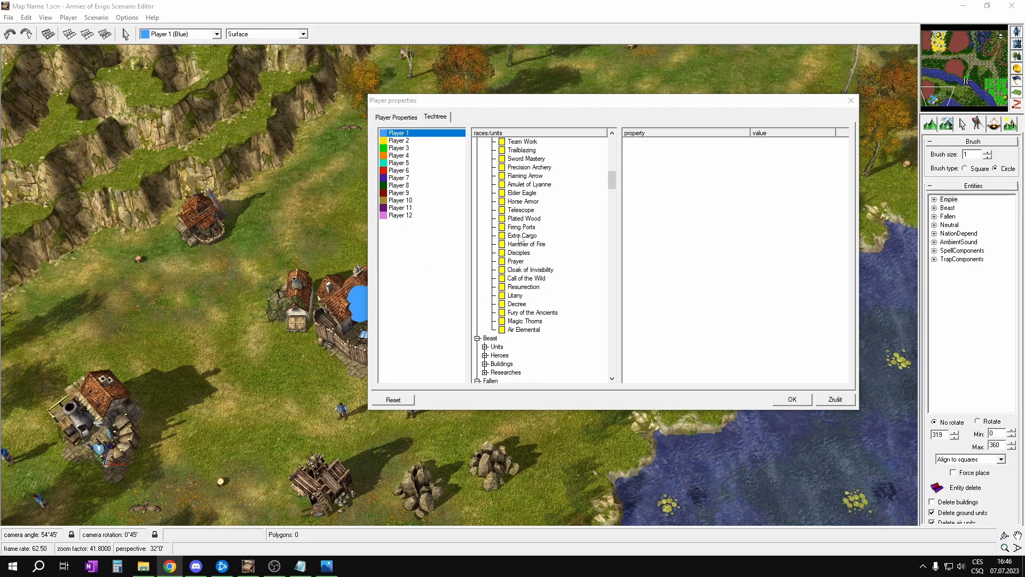
{"action": "scroll", "coordinate": [529, 225], "scroll_direction": "up", "scroll_amount": 7}
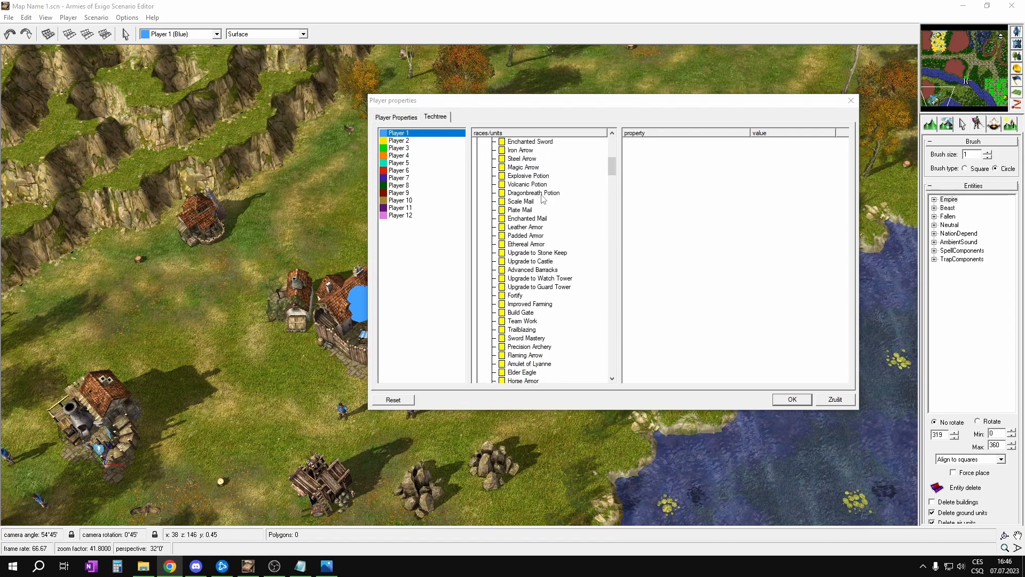
{"action": "scroll", "coordinate": [539, 193], "scroll_direction": "up", "scroll_amount": 1}
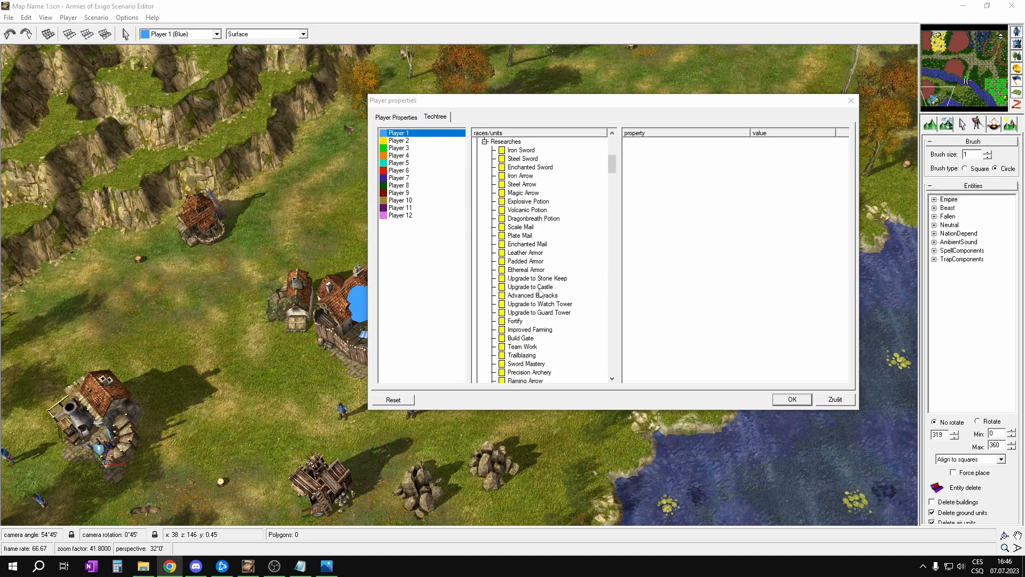
{"action": "scroll", "coordinate": [548, 223], "scroll_direction": "down", "scroll_amount": 2}
{"action": "scroll", "coordinate": [547, 223], "scroll_direction": "down", "scroll_amount": 1}
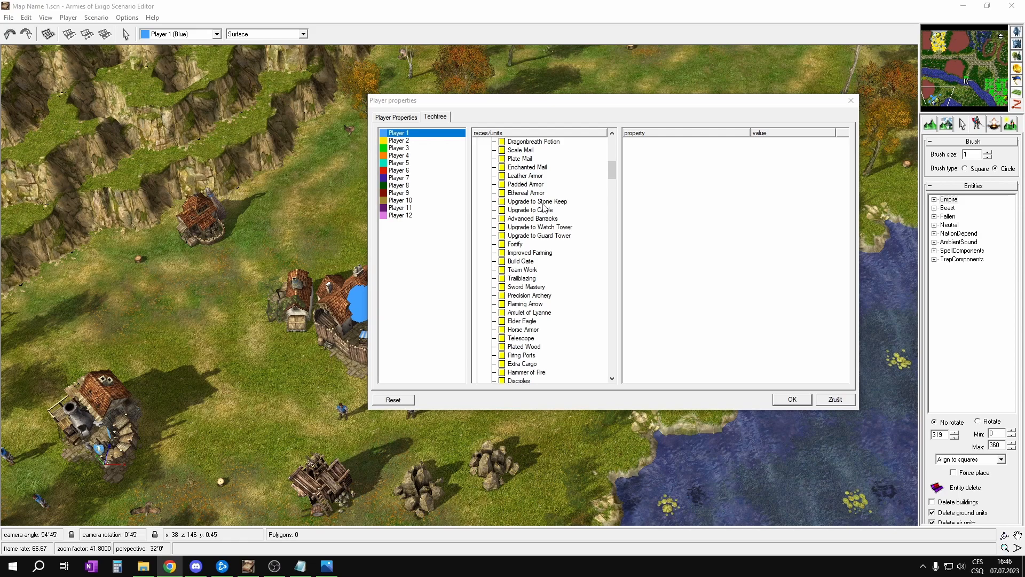
{"action": "left_click", "coordinate": [517, 245]}
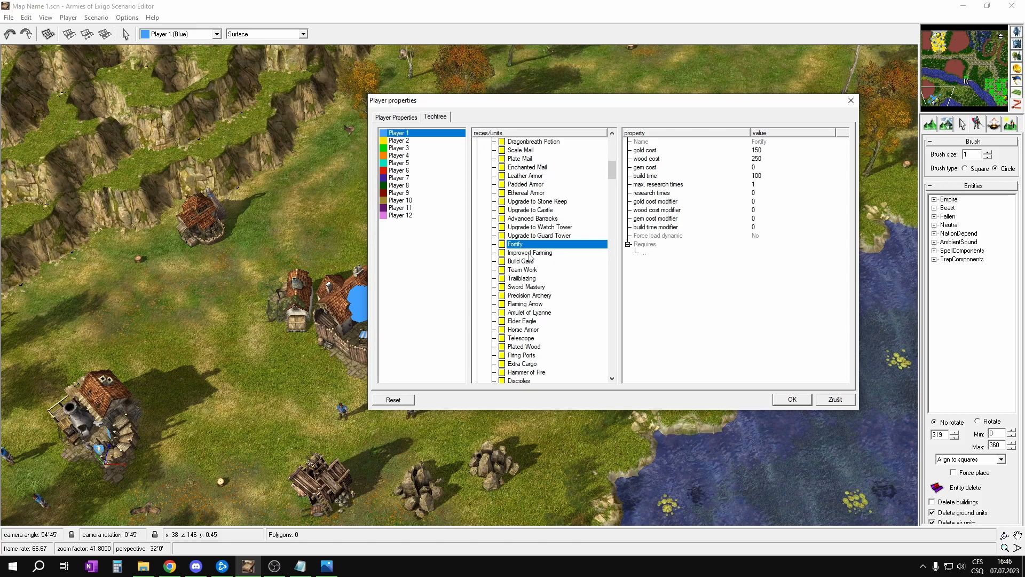
{"action": "left_click", "coordinate": [529, 255]}
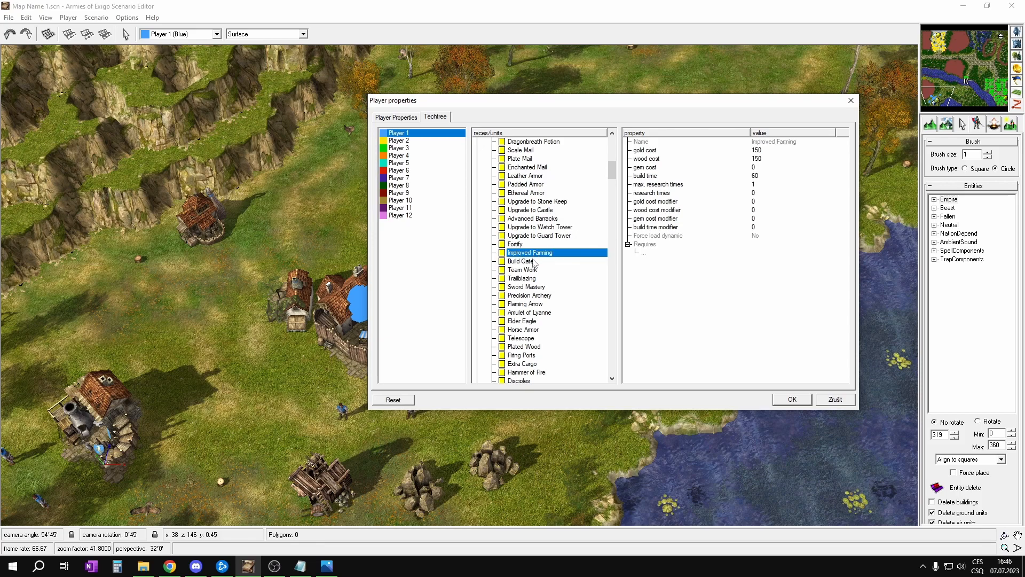
Inspect the properties of the Build Gate, Team Work, Trailblazing, Sword Mastery, Precision Archery and Flaming Arrow researches
{"action": "left_click", "coordinate": [531, 262]}
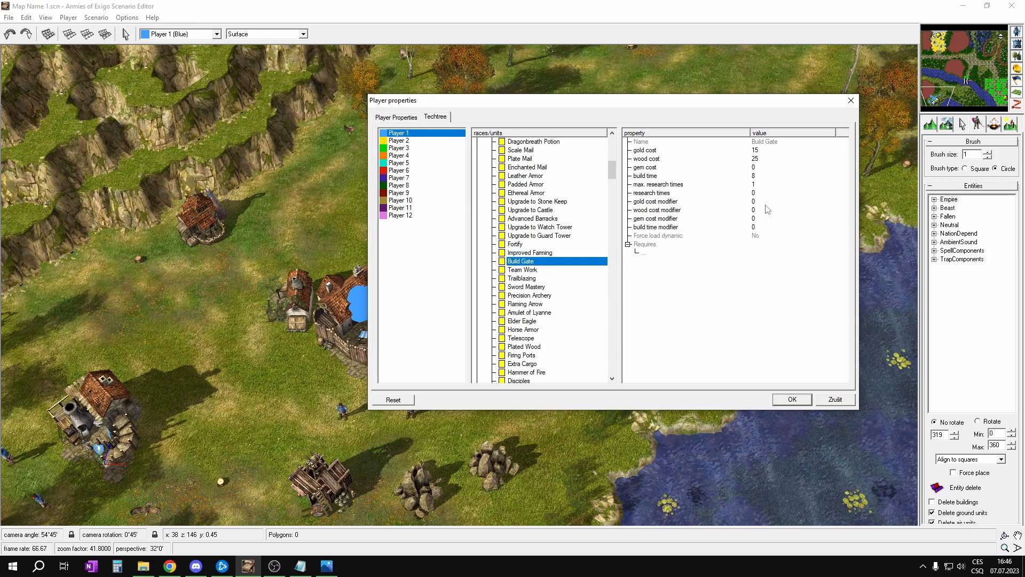
{"action": "left_click", "coordinate": [536, 271]}
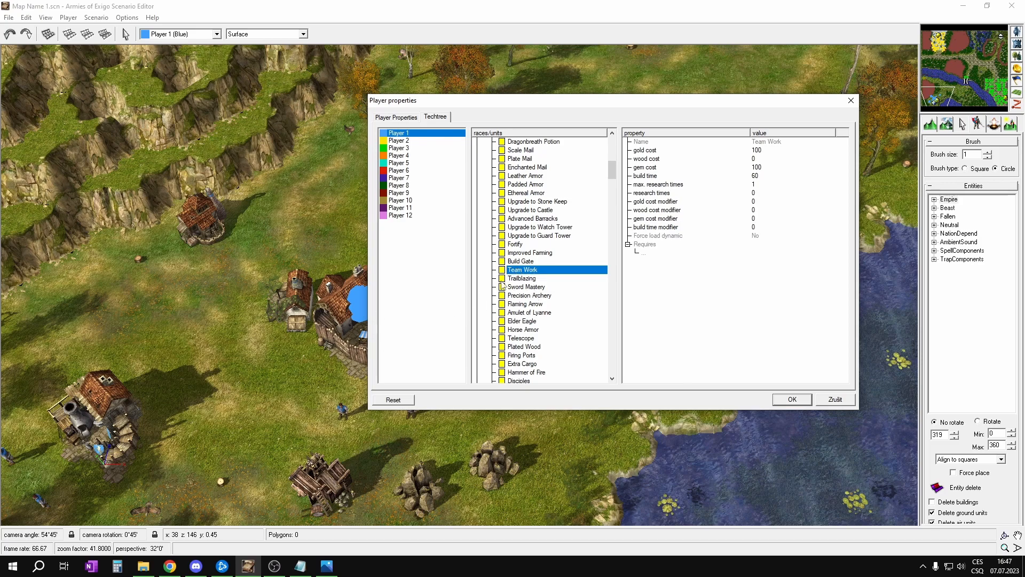
{"action": "left_click", "coordinate": [526, 278]}
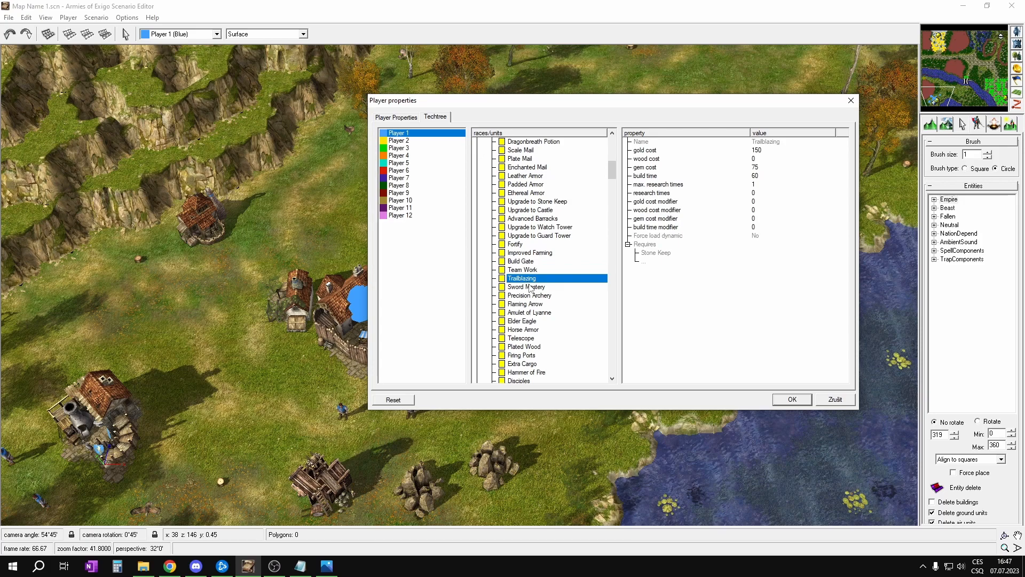
{"action": "left_click", "coordinate": [531, 287]}
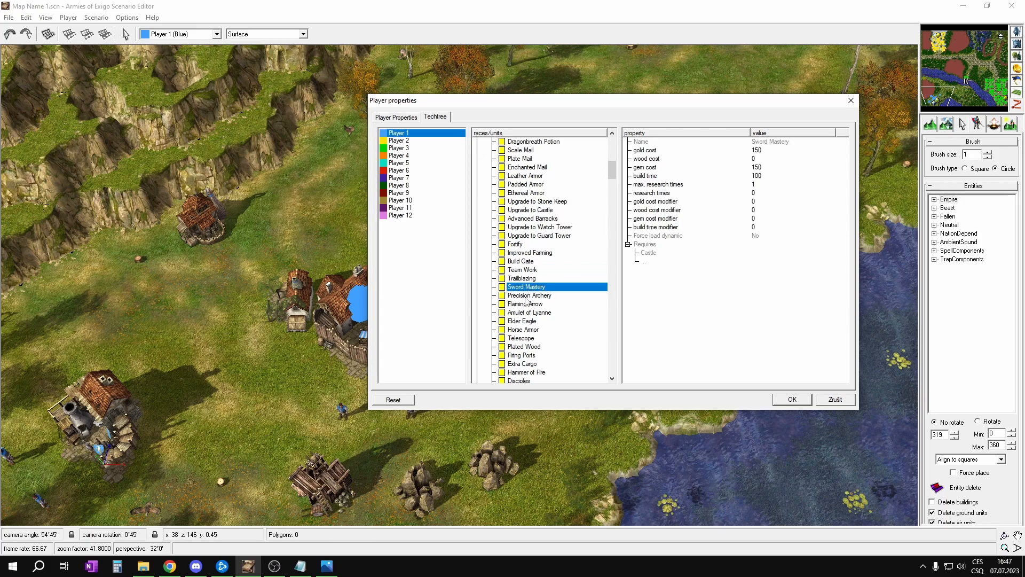
{"action": "left_click", "coordinate": [527, 297]}
{"action": "left_click", "coordinate": [523, 305]}
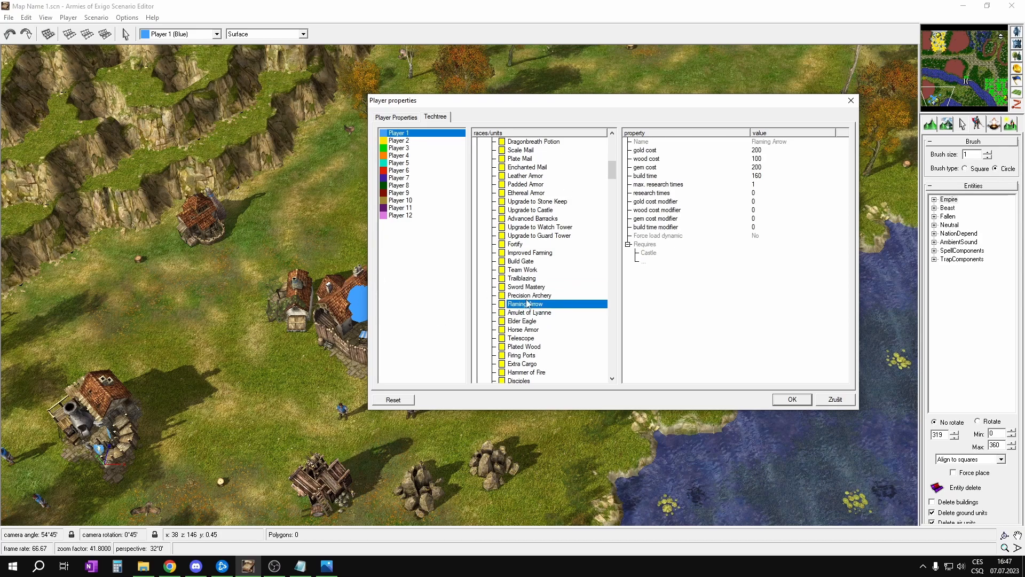
Disable the Precision Archery and Flaming Arrow researches for Player 1
{"action": "left_click", "coordinate": [502, 297]}
{"action": "left_click", "coordinate": [503, 304]}
{"action": "left_click", "coordinate": [503, 297]}
{"action": "left_click", "coordinate": [503, 304]}
Cycle the Amulet of Lyanne research through its availability states and return it to the default
{"action": "left_click", "coordinate": [503, 316]}
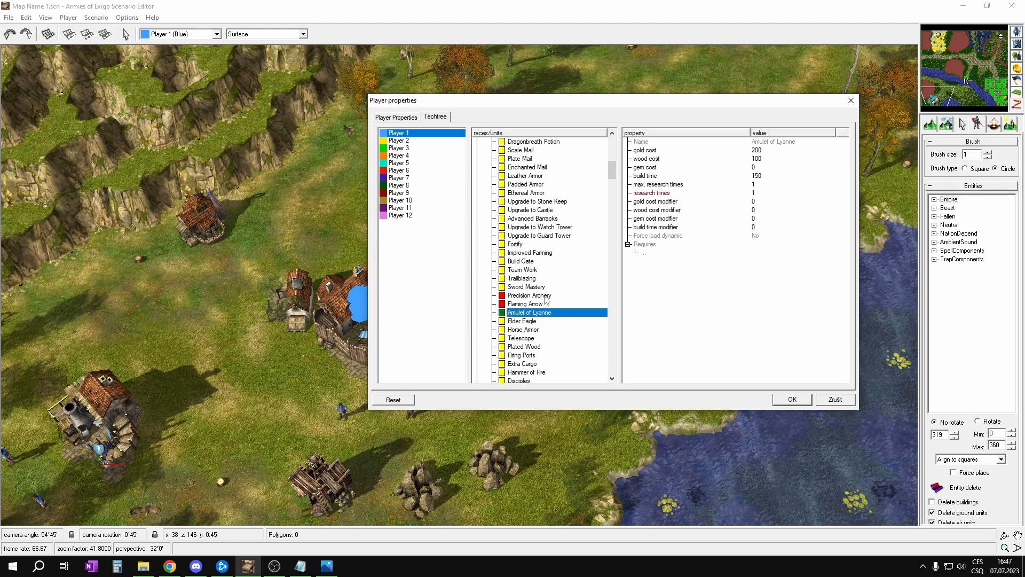
{"action": "left_click", "coordinate": [503, 314]}
{"action": "left_click", "coordinate": [504, 314]}
Inspect the properties of the Amulet of Lyanne, Elder Eagle, Horse Armor and Telescope researches
{"action": "scroll", "coordinate": [539, 309], "scroll_direction": "down", "scroll_amount": 1}
{"action": "scroll", "coordinate": [539, 309], "scroll_direction": "down", "scroll_amount": 2}
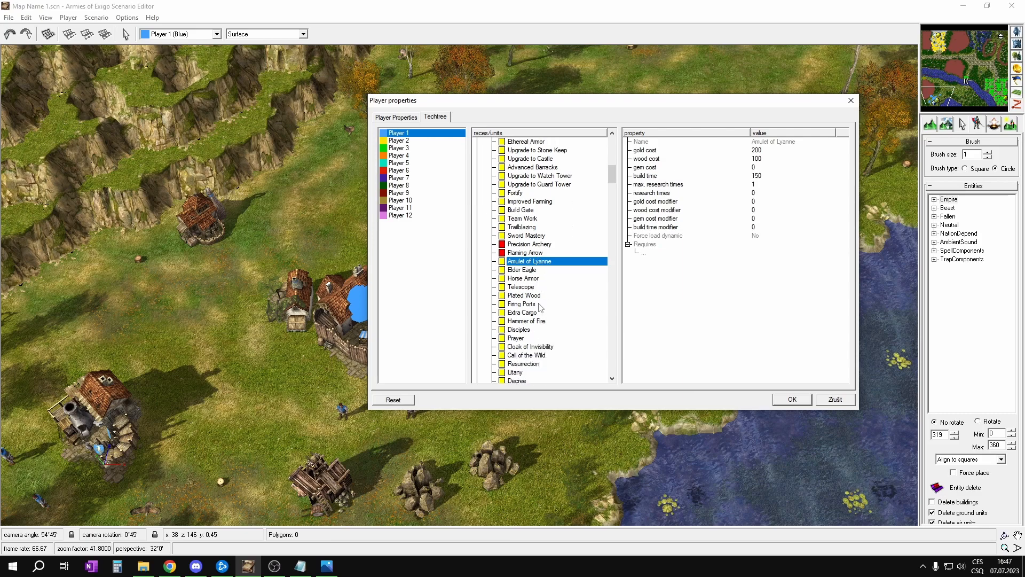
{"action": "left_click", "coordinate": [531, 243]}
{"action": "left_click", "coordinate": [529, 236]}
{"action": "left_click", "coordinate": [529, 244]}
{"action": "left_click", "coordinate": [531, 235]}
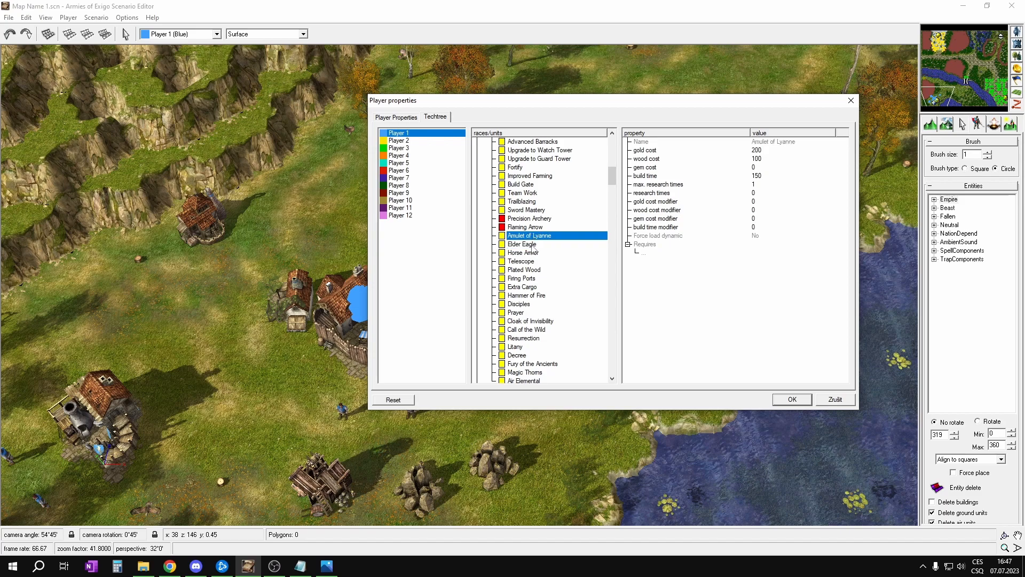
{"action": "left_click", "coordinate": [532, 244]}
{"action": "left_click", "coordinate": [533, 254]}
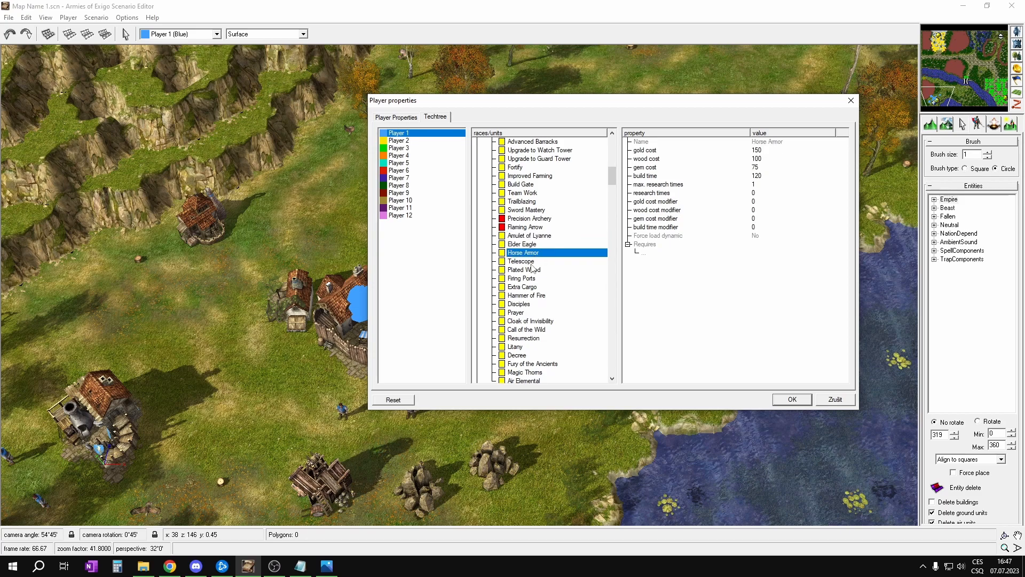
{"action": "left_click", "coordinate": [529, 261]}
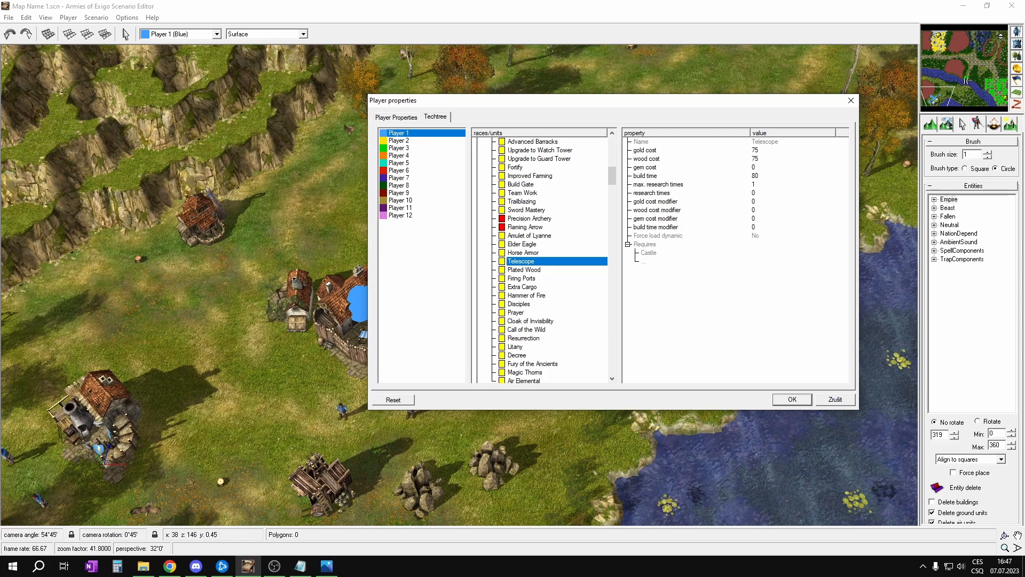
Switch to the Armies of Exigo Wiki, open the Telescope technology page and read which units it affects
{"action": "key", "text": "alt+Tab"}
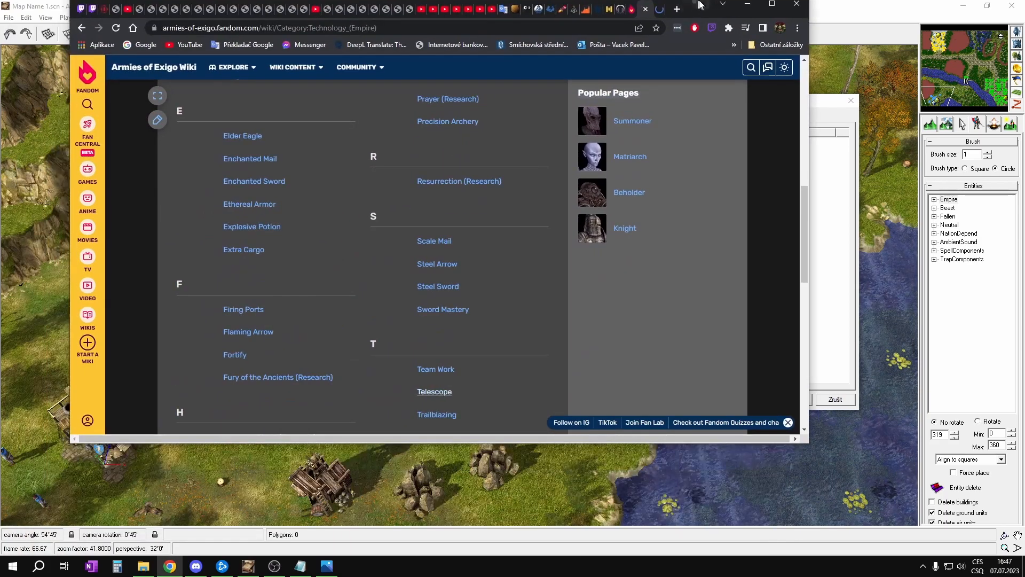
{"action": "left_click", "coordinate": [513, 488]}
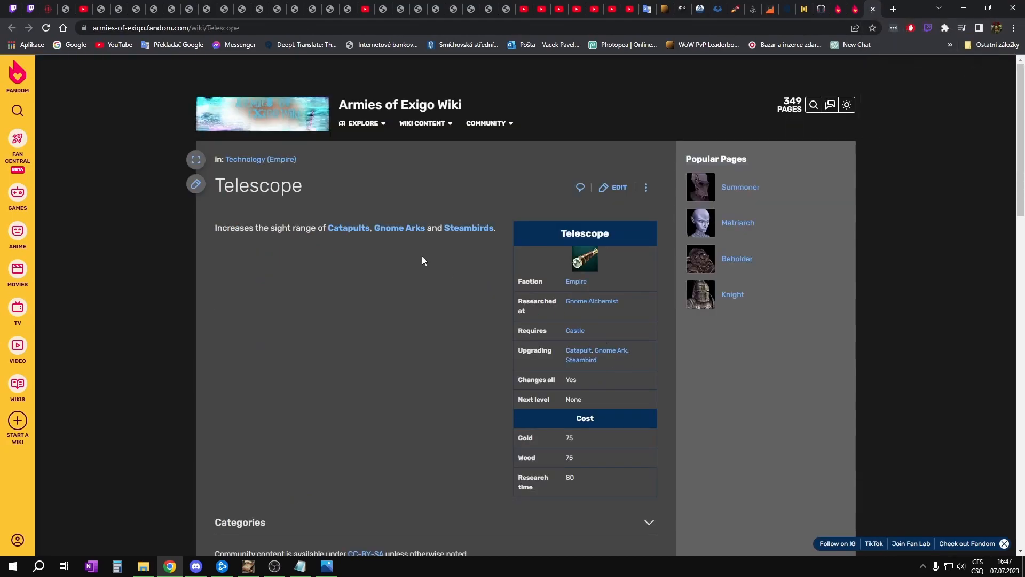
{"action": "left_click_drag", "start_coordinate": [240, 228], "coordinate": [494, 228]}
{"action": "left_click", "coordinate": [402, 290]}
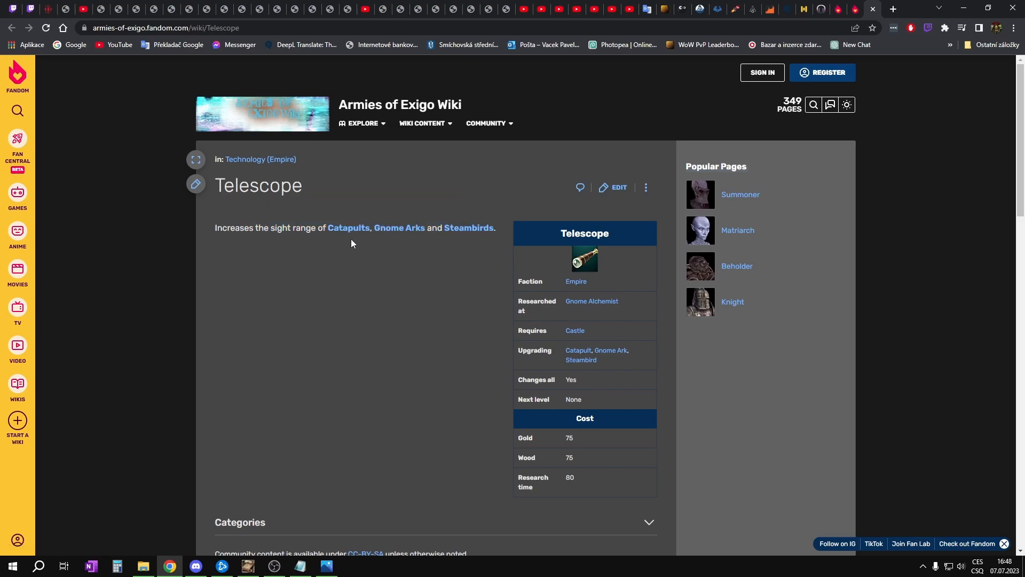
Return to the scenario editor, inspect the properties of Plated Wood, and switch back to the wiki
{"action": "key", "text": "alt+Tab"}
{"action": "left_click", "coordinate": [535, 270]}
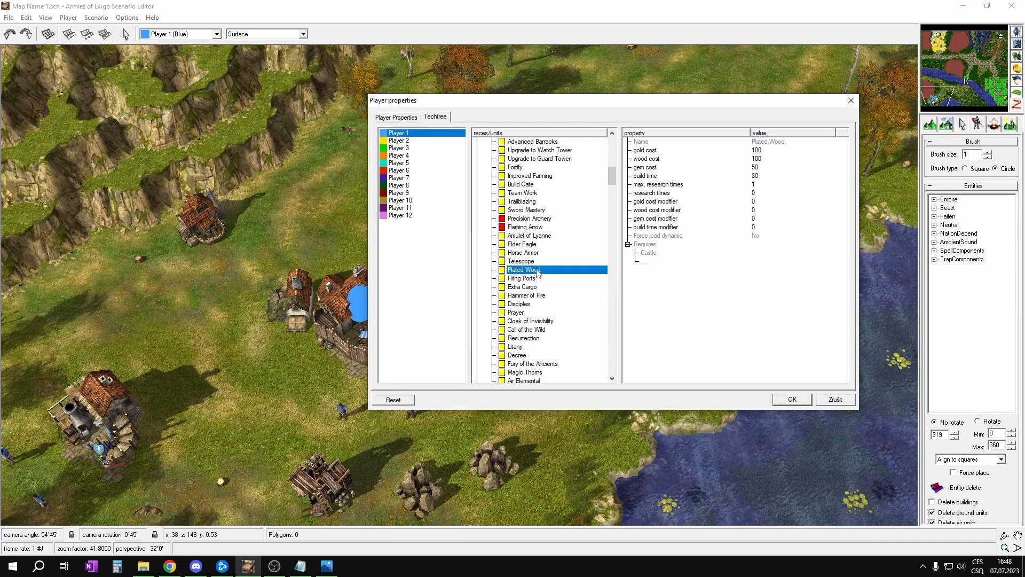
{"action": "key", "text": "alt+Tab"}
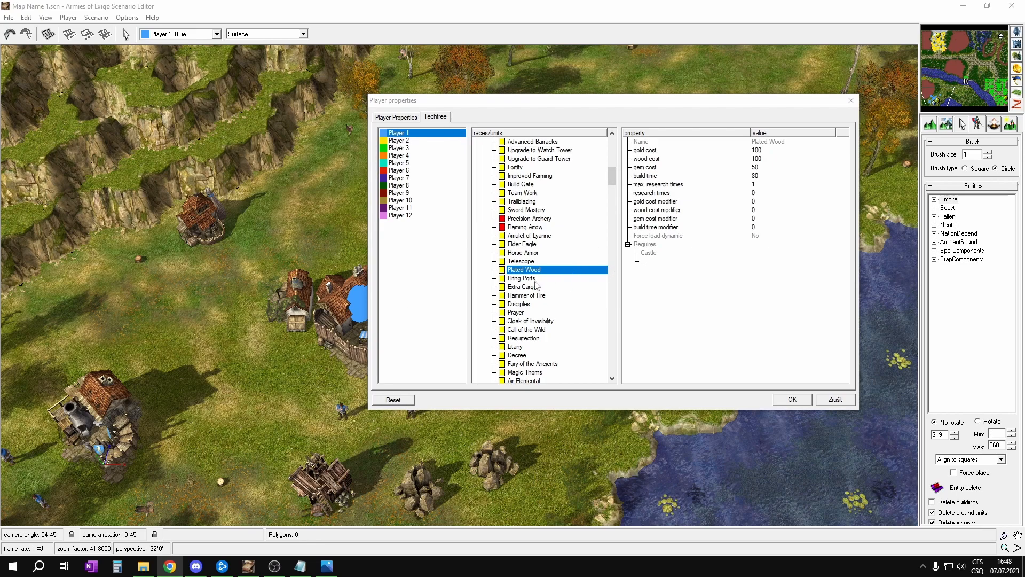
Inspect the Firing Ports research in the scenario editor, read its effect on its wiki page, and minimize the browser
{"action": "left_click", "coordinate": [529, 279]}
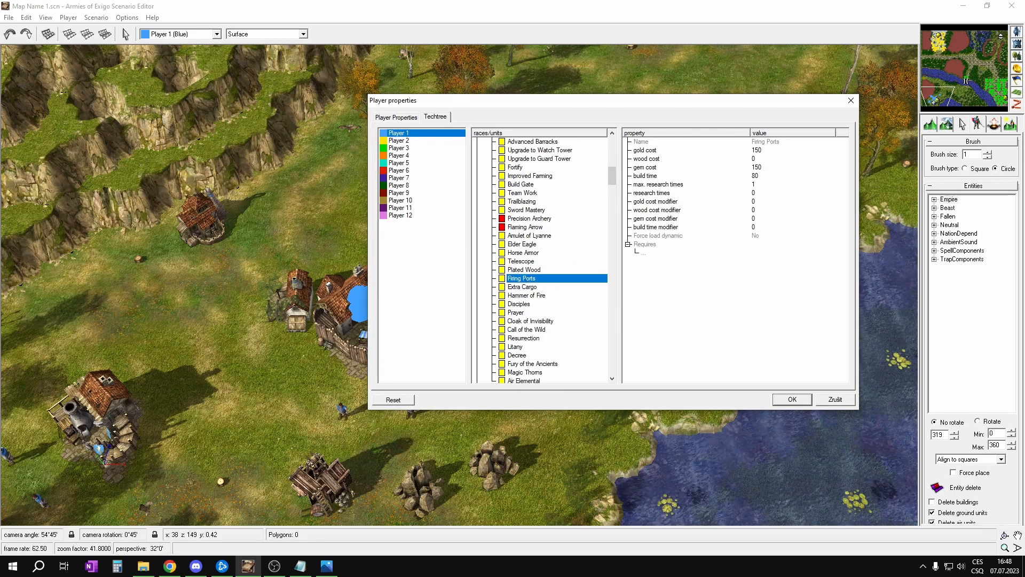
{"action": "key", "text": "alt+Tab"}
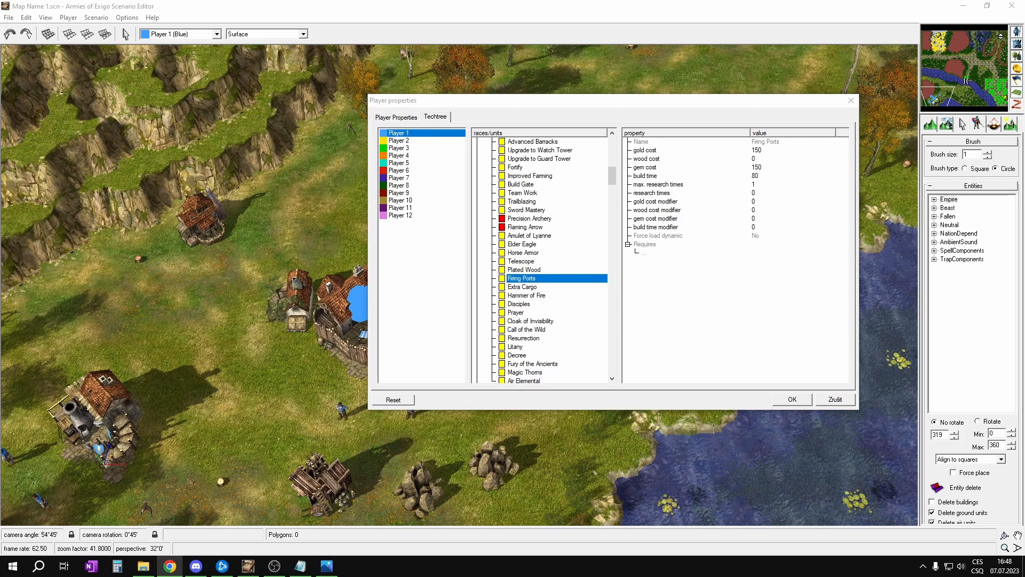
{"action": "key", "text": "alt+Tab"}
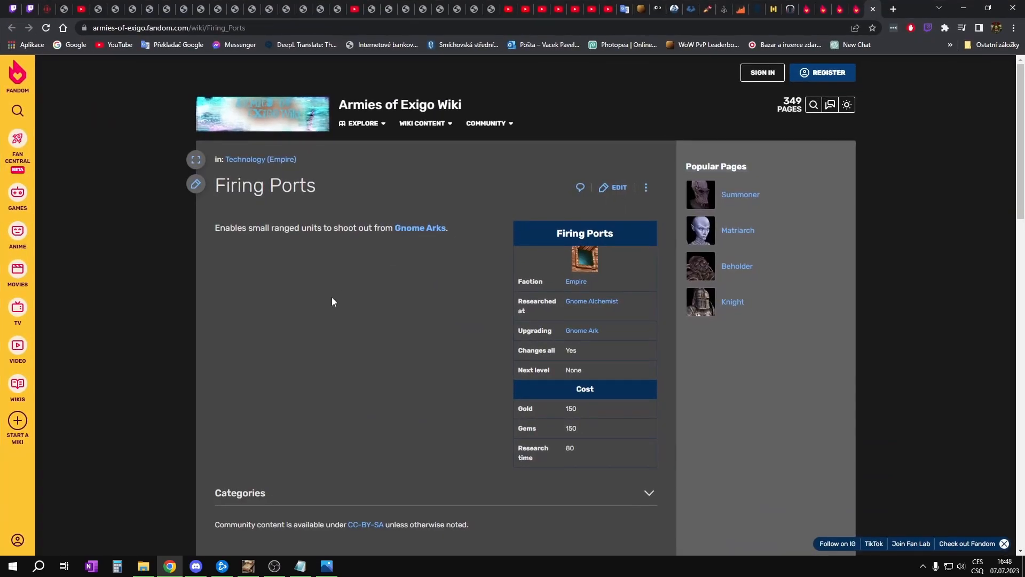
{"action": "left_click_drag", "start_coordinate": [247, 228], "coordinate": [443, 230]}
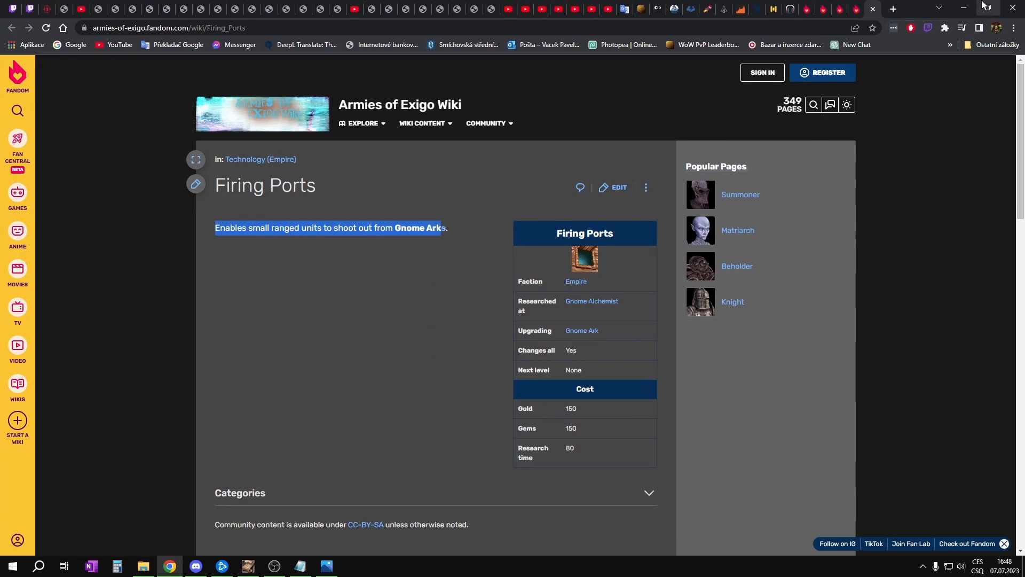
{"action": "left_click", "coordinate": [964, 8]}
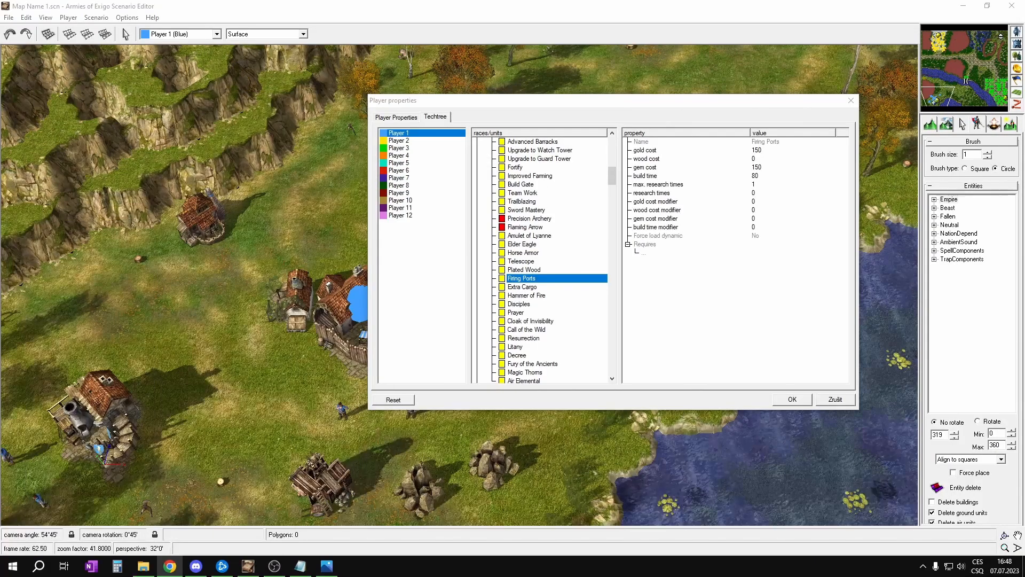
Disable the Firing Ports, Extra Cargo and Hammer of Fire researches for Player 1
{"action": "left_click", "coordinate": [502, 279]}
{"action": "left_click", "coordinate": [170, 566]}
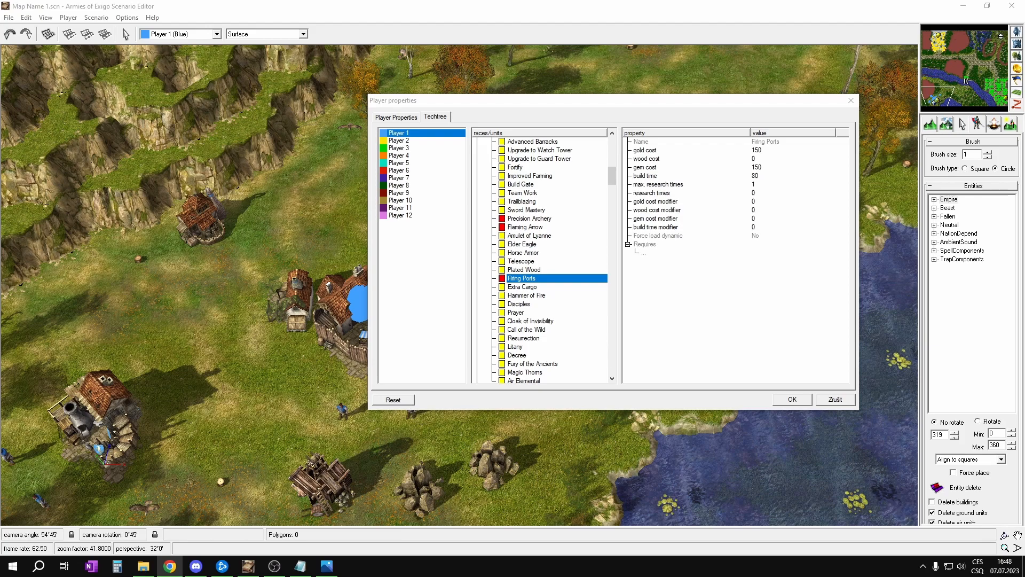
{"action": "left_click", "coordinate": [502, 292]}
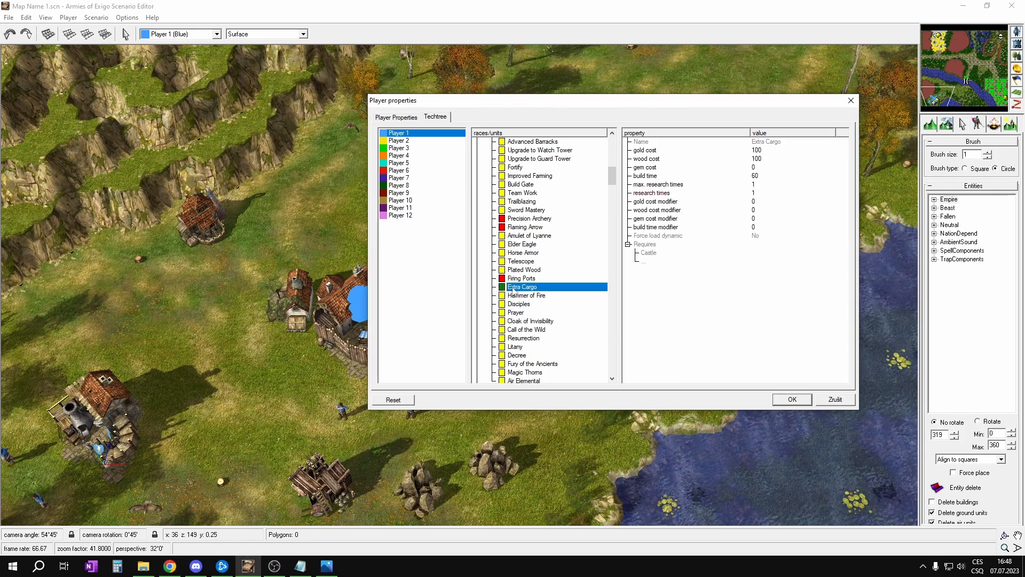
{"action": "left_click", "coordinate": [522, 297]}
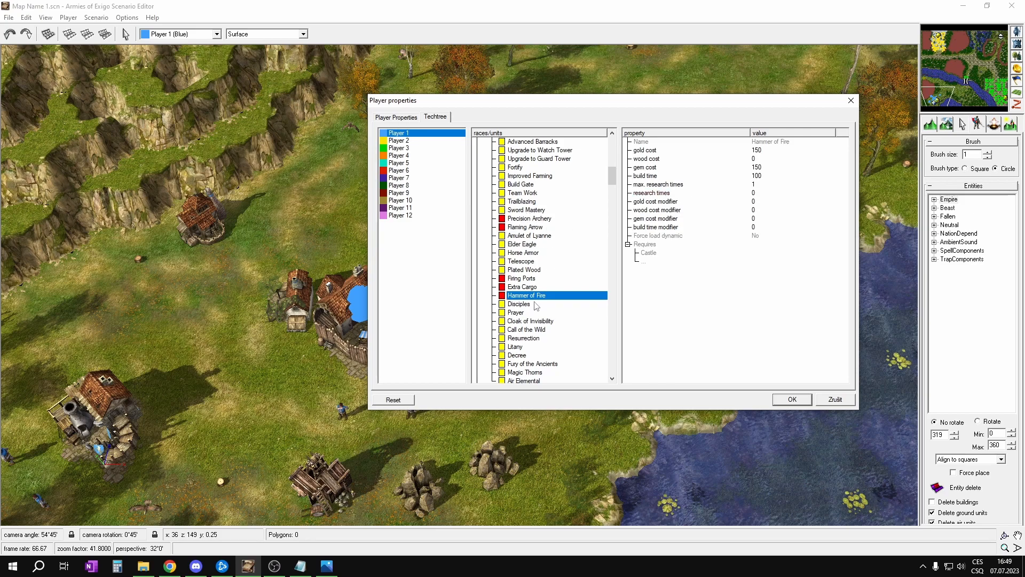
Inspect the Disciples, Prayer and Cloak of Invisibility researches and check them against the Empire units list
{"action": "left_click", "coordinate": [529, 305]}
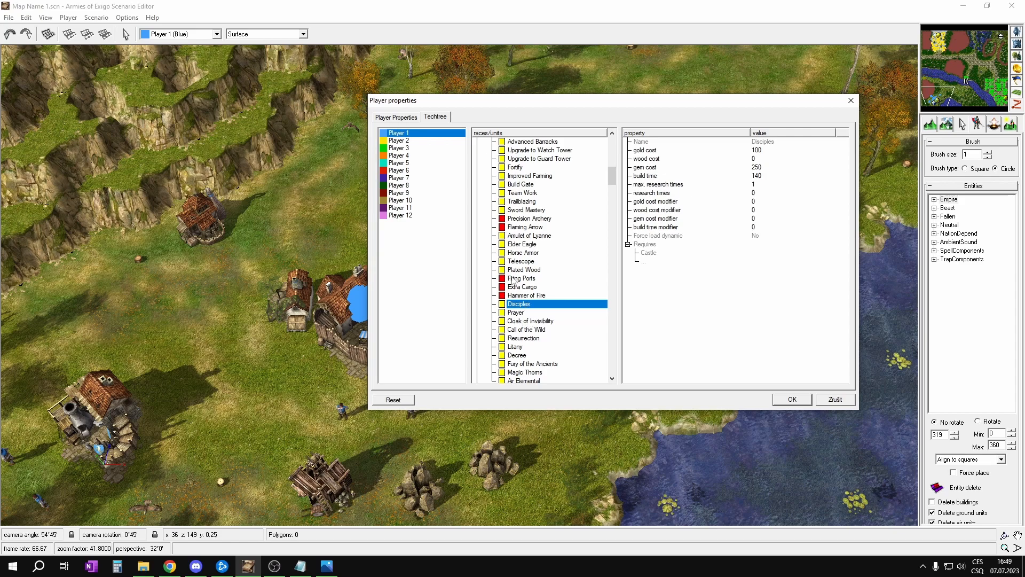
{"action": "left_click", "coordinate": [520, 314]}
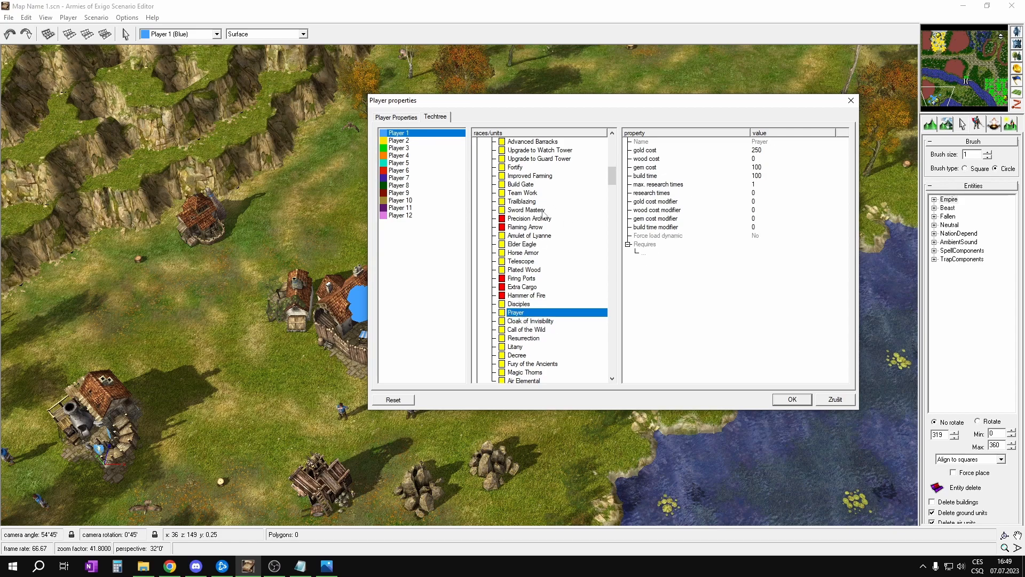
{"action": "left_click", "coordinate": [523, 322]}
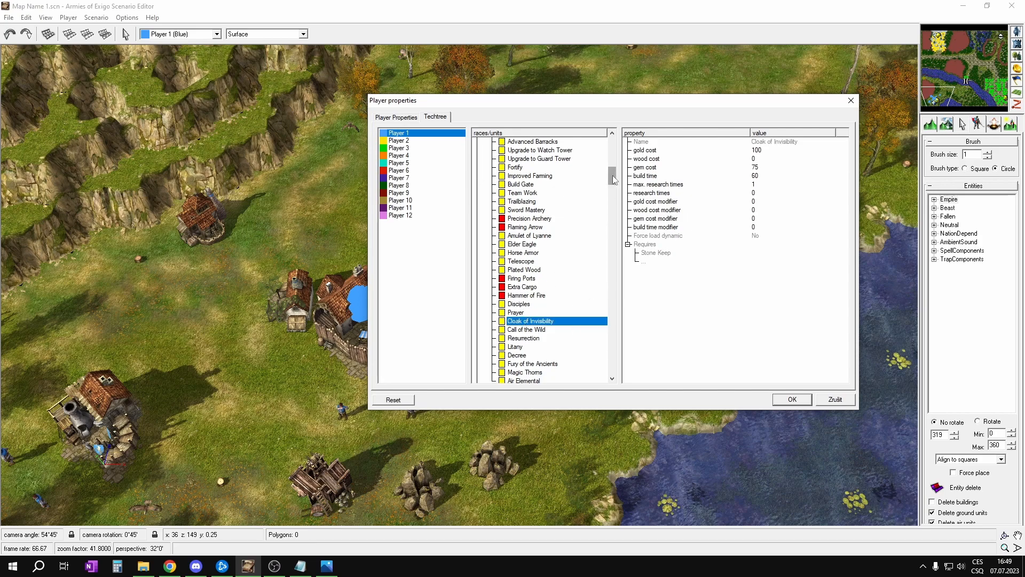
{"action": "left_click_drag", "start_coordinate": [614, 179], "coordinate": [616, 149]}
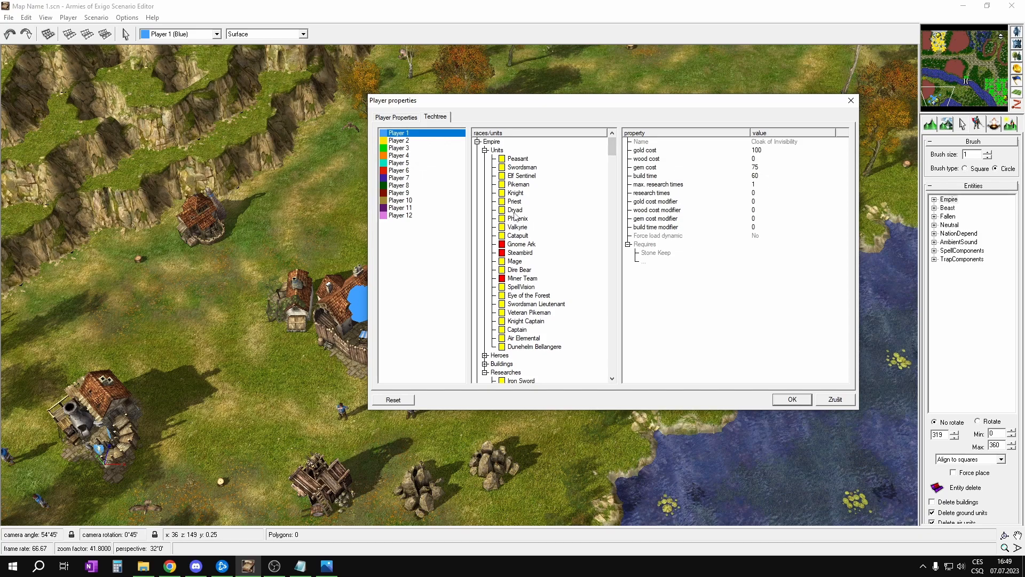
{"action": "scroll", "coordinate": [529, 245], "scroll_direction": "down", "scroll_amount": 12}
{"action": "scroll", "coordinate": [528, 244], "scroll_direction": "down", "scroll_amount": 6}
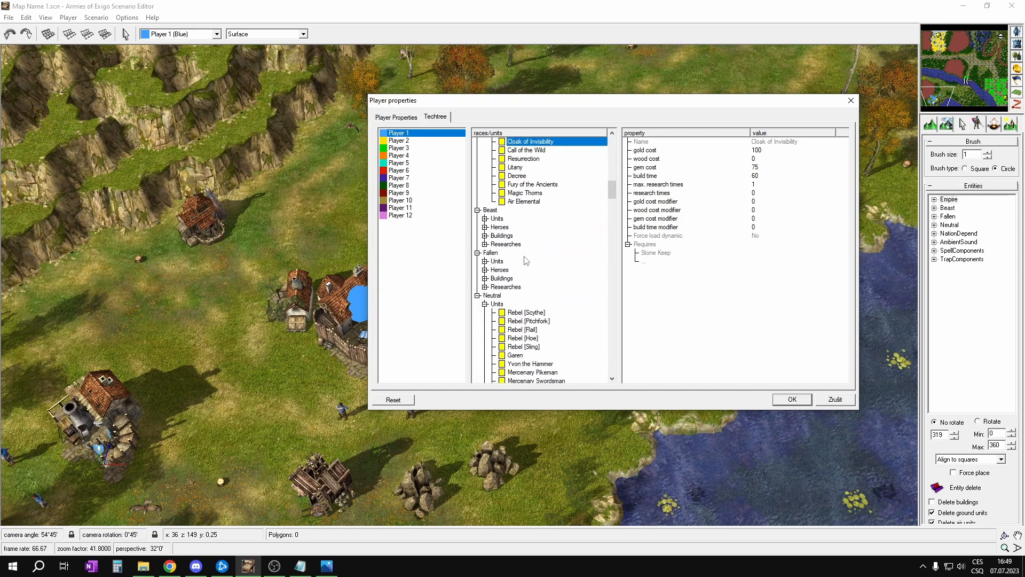
{"action": "scroll", "coordinate": [550, 248], "scroll_direction": "up", "scroll_amount": 5}
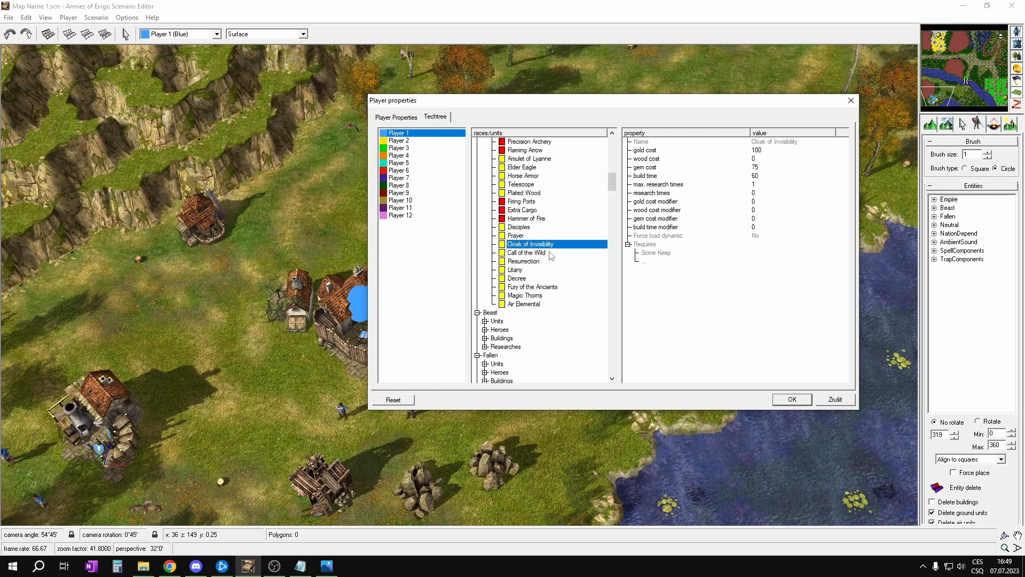
Inspect the Call of the Wild, Resurrection, Litany, Decree and Fury of the Ancients researches, and review the earlier Empire researches
{"action": "left_click", "coordinate": [529, 279]}
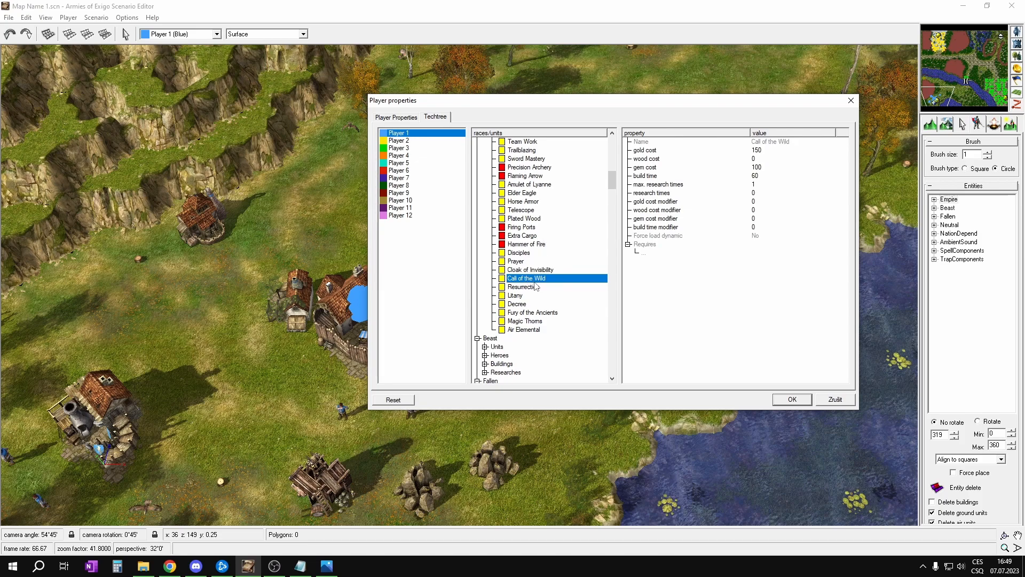
{"action": "left_click", "coordinate": [530, 288]}
{"action": "left_click", "coordinate": [521, 296]}
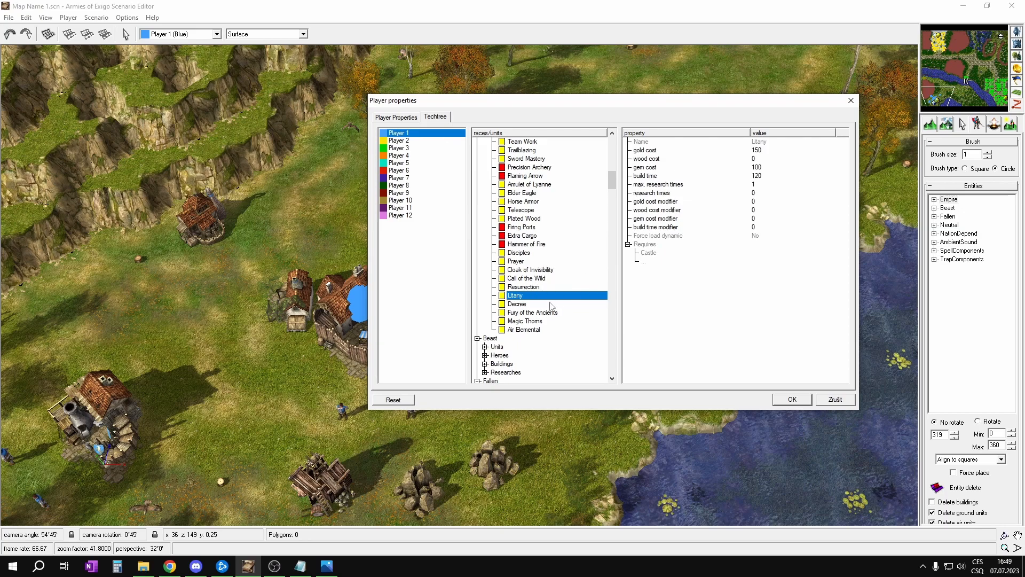
{"action": "left_click", "coordinate": [527, 304]}
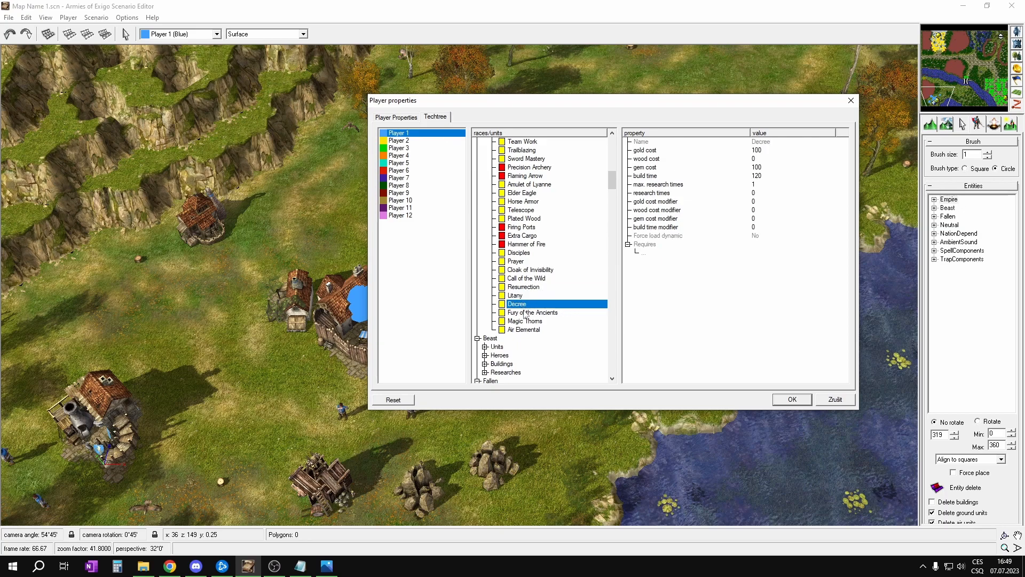
{"action": "left_click", "coordinate": [521, 314]}
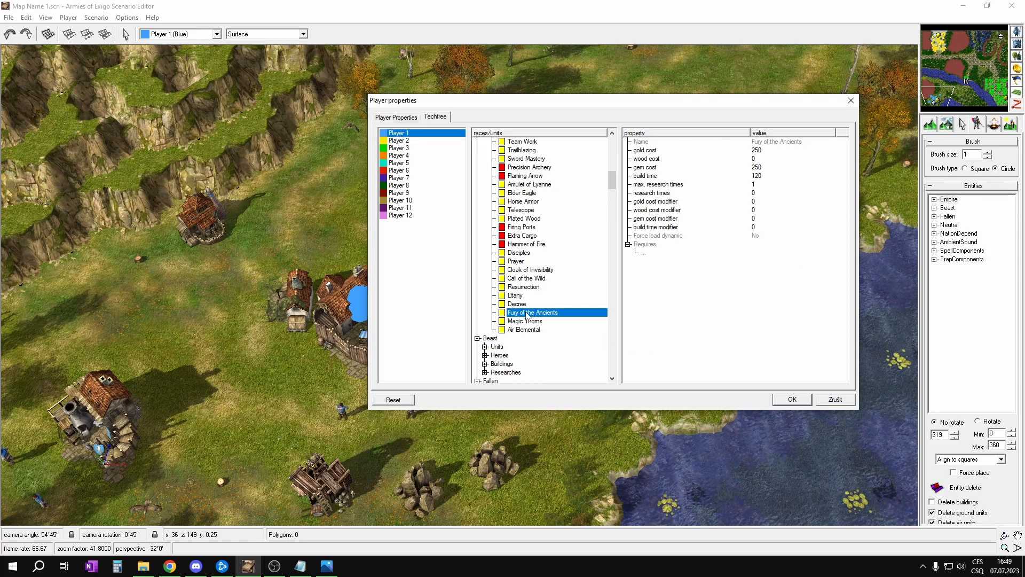
{"action": "scroll", "coordinate": [545, 303], "scroll_direction": "up", "scroll_amount": 1}
{"action": "scroll", "coordinate": [545, 304], "scroll_direction": "up", "scroll_amount": 2}
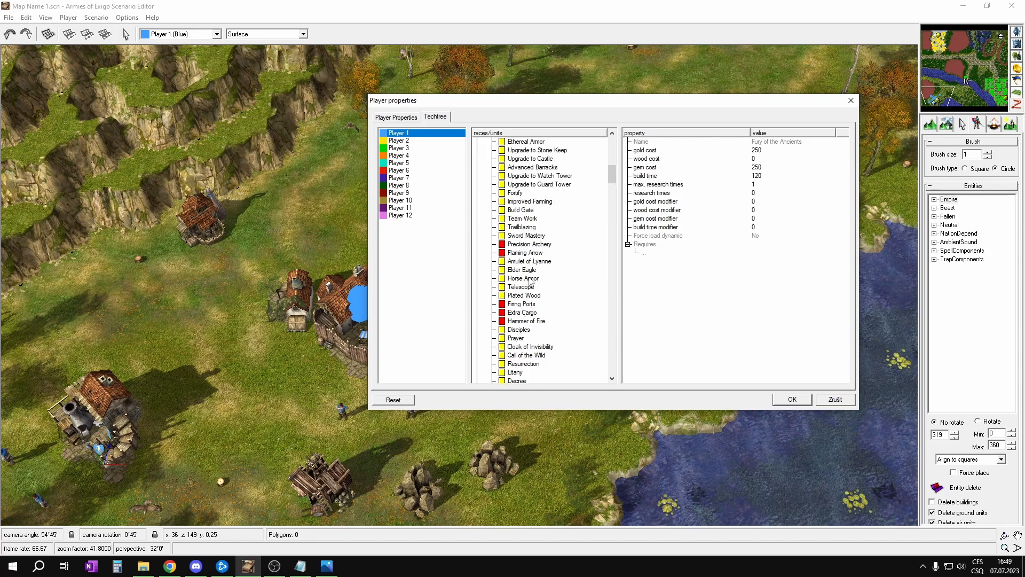
{"action": "scroll", "coordinate": [543, 327], "scroll_direction": "up", "scroll_amount": 4}
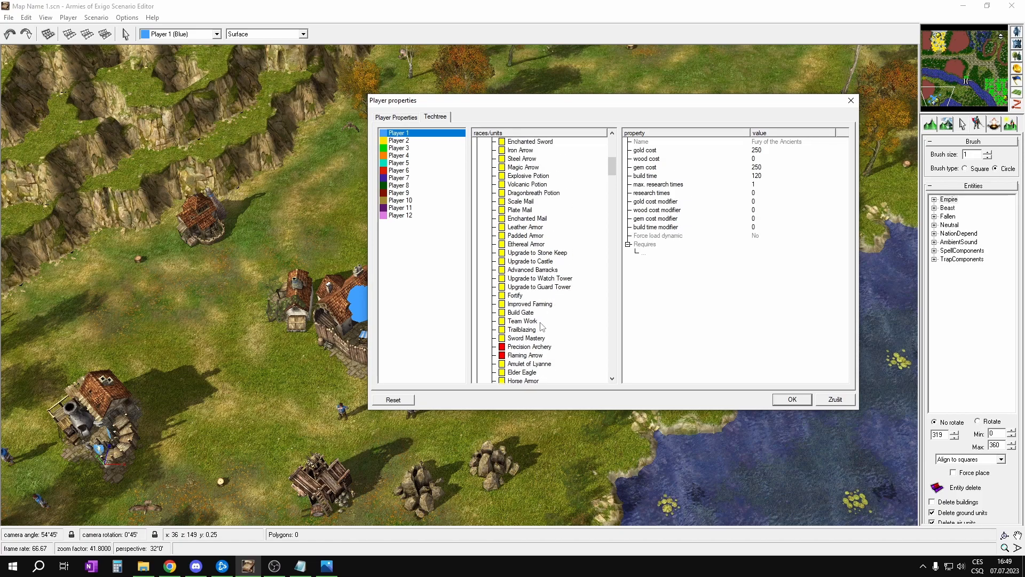
Review Player 1's Empire units and researches, apply the tech tree changes and save the scenario
{"action": "scroll", "coordinate": [540, 326], "scroll_direction": "up", "scroll_amount": 10}
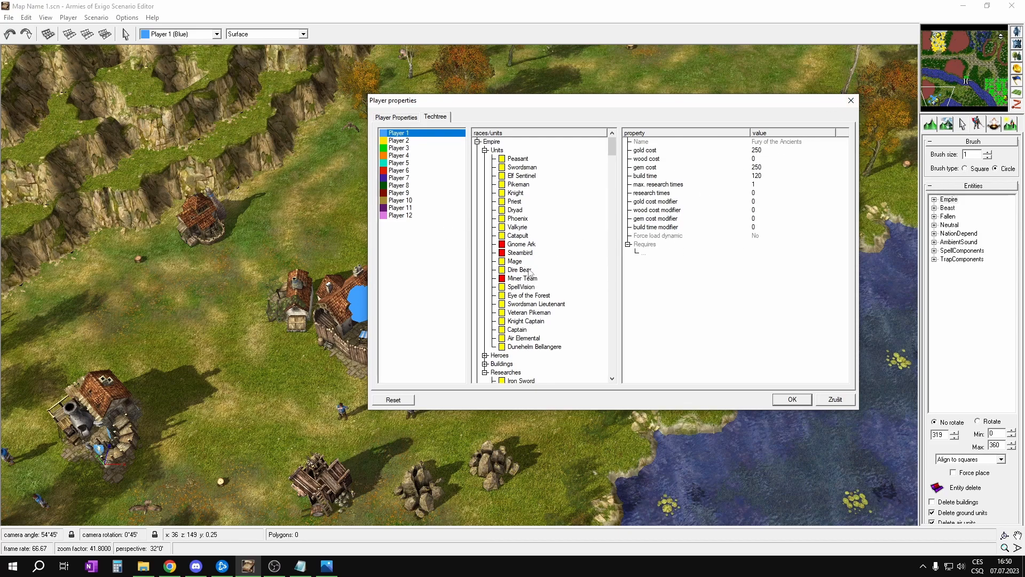
{"action": "scroll", "coordinate": [559, 254], "scroll_direction": "down", "scroll_amount": 7}
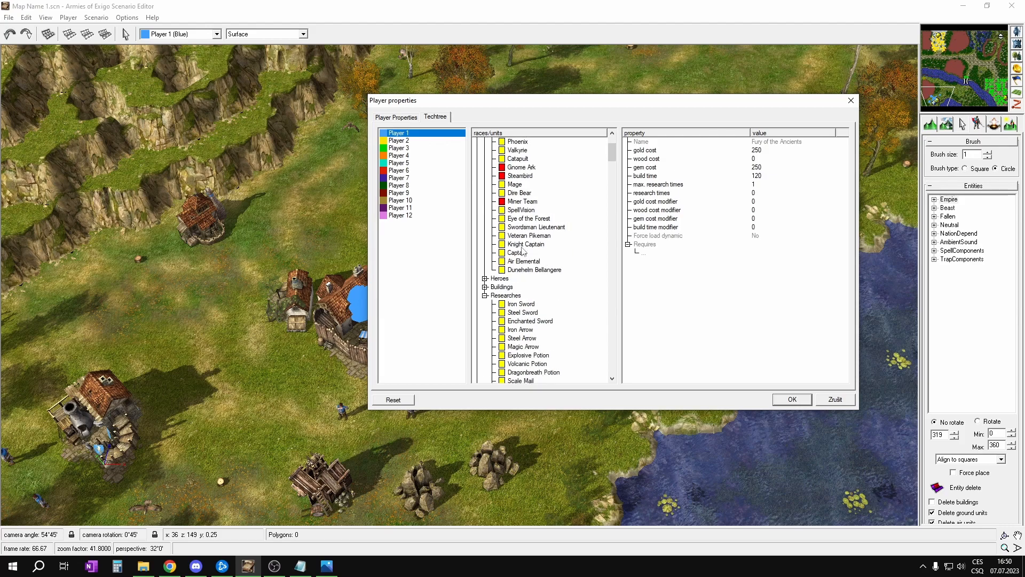
{"action": "scroll", "coordinate": [585, 226], "scroll_direction": "down", "scroll_amount": 9}
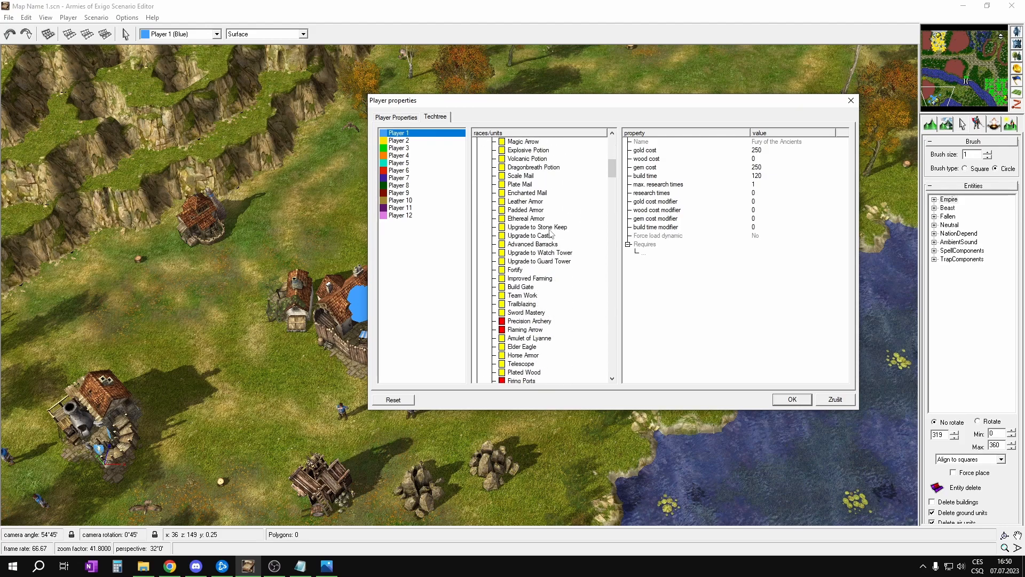
{"action": "scroll", "coordinate": [551, 233], "scroll_direction": "up", "scroll_amount": 12}
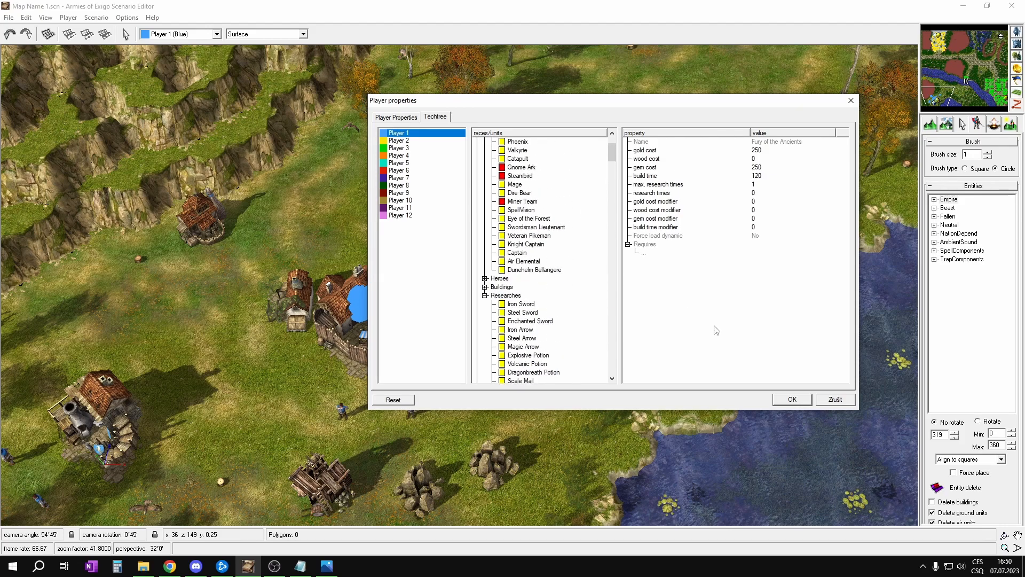
{"action": "left_click", "coordinate": [792, 399]}
{"action": "key", "text": "ctrl+s"}
Reopen the player properties, check the player list and close the dialog
{"action": "key", "text": "ctrl+p"}
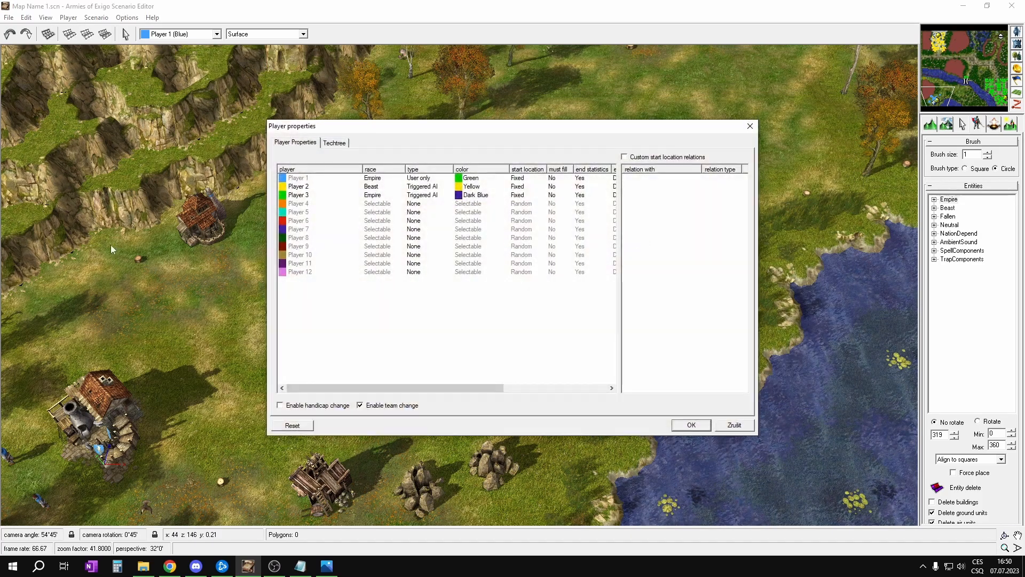
{"action": "key", "text": "alt+Tab"}
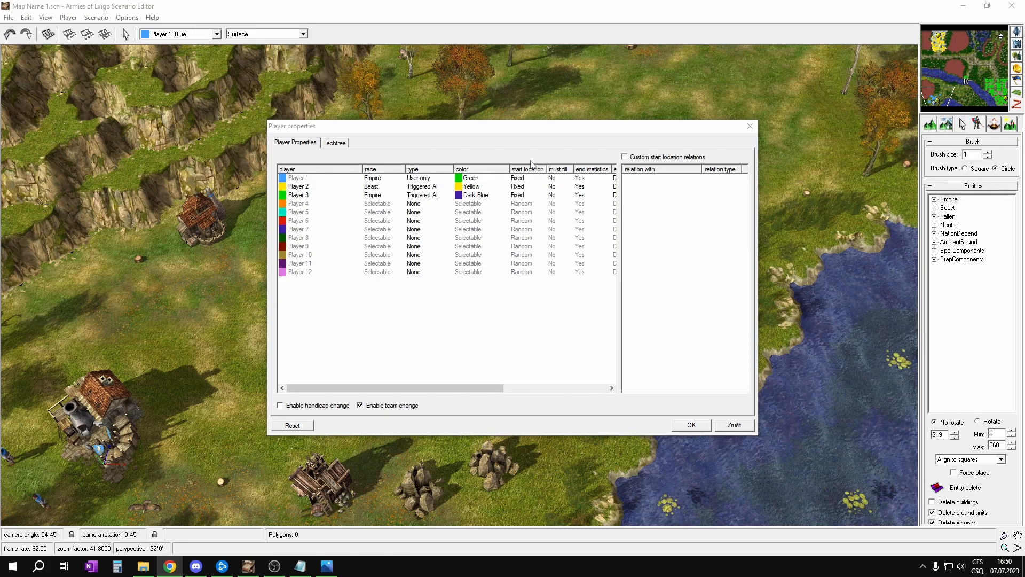
{"action": "left_click_drag", "start_coordinate": [618, 126], "coordinate": [638, 115]}
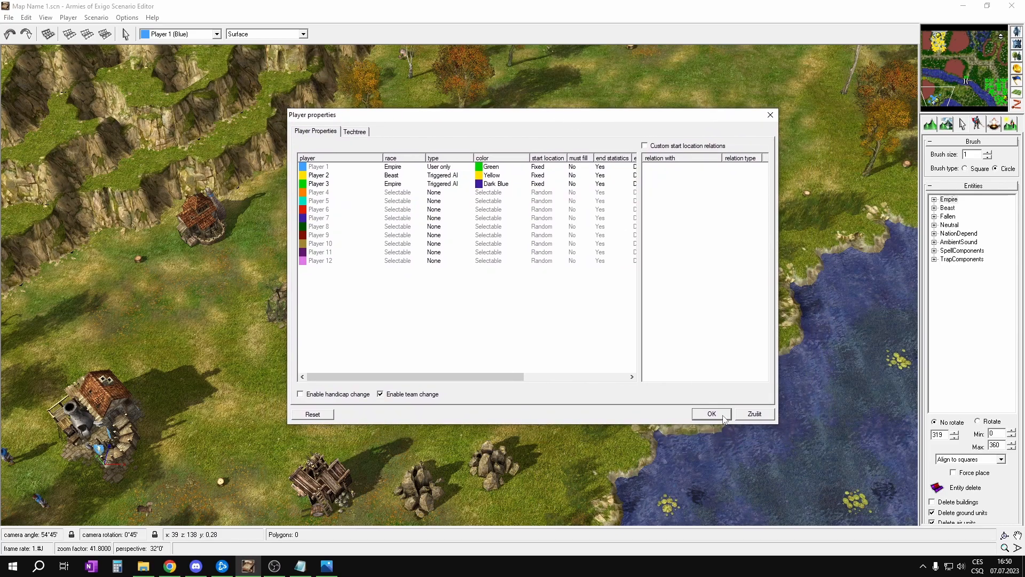
{"action": "left_click", "coordinate": [722, 415]}
Survey the surface map from Player 1's base to the spider area and check a Black Spider's entity properties
{"action": "middle_click_drag", "start_coordinate": [700, 117], "coordinate": [671, 166]}
{"action": "scroll", "coordinate": [671, 167], "scroll_direction": "down", "scroll_amount": 5}
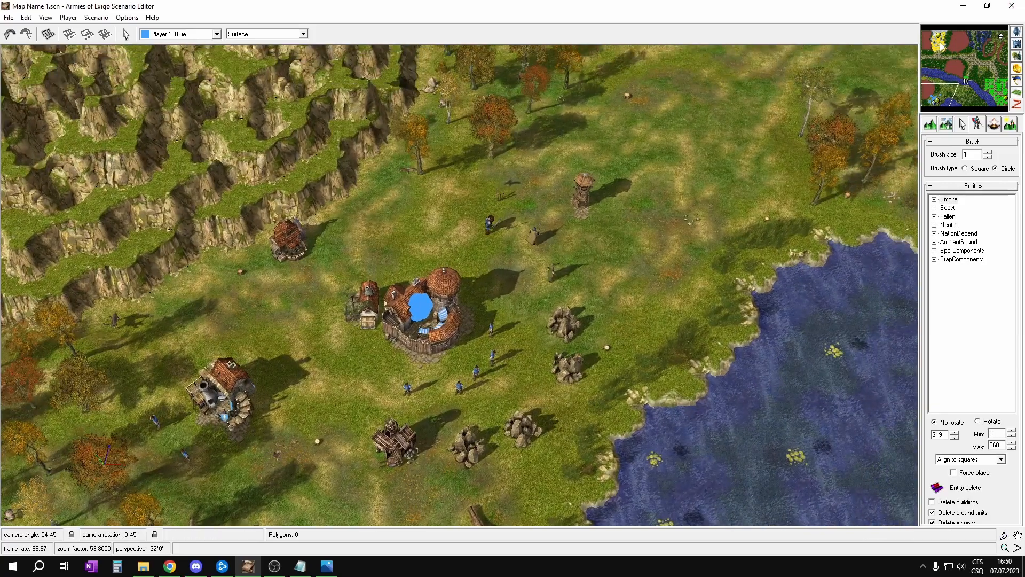
{"action": "mouse_move", "coordinate": [943, 66]}
{"action": "left_mouse_down"}
{"action": "mouse_move", "coordinate": [933, 70]}
{"action": "mouse_move", "coordinate": [953, 70]}
{"action": "left_mouse_up"}
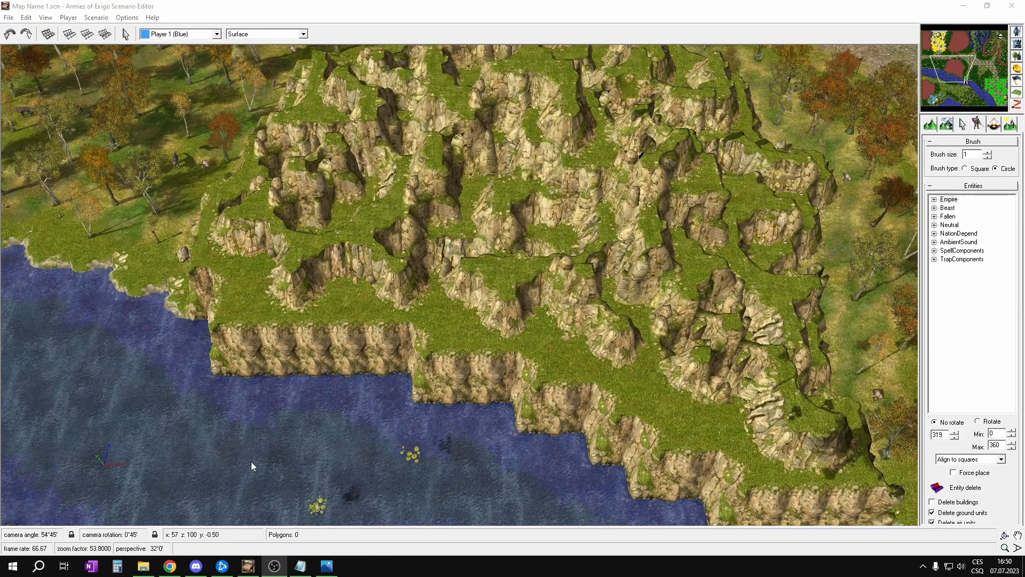
{"action": "left_click_drag", "start_coordinate": [944, 89], "coordinate": [936, 99]}
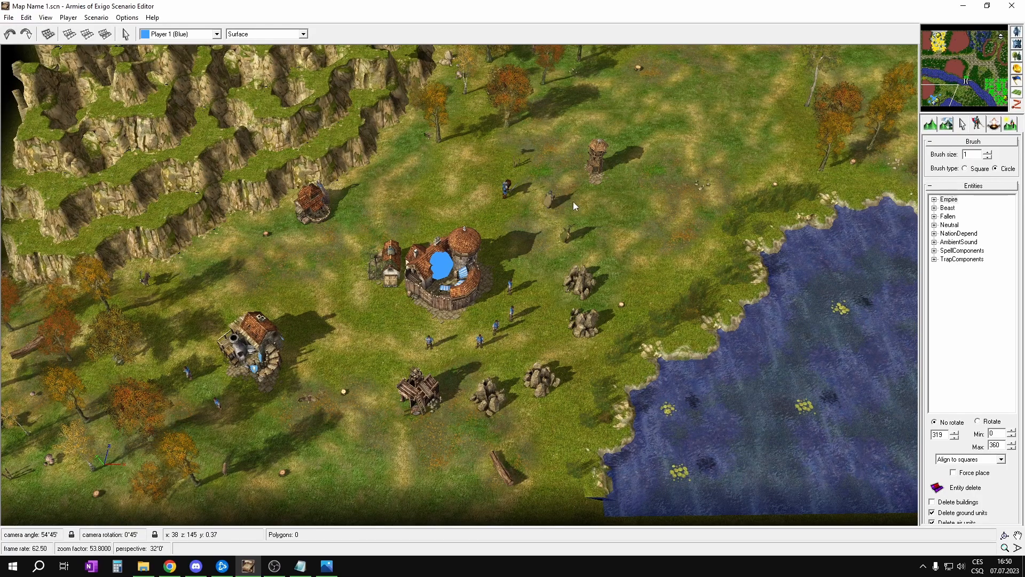
{"action": "left_click_drag", "start_coordinate": [1001, 94], "coordinate": [999, 51]}
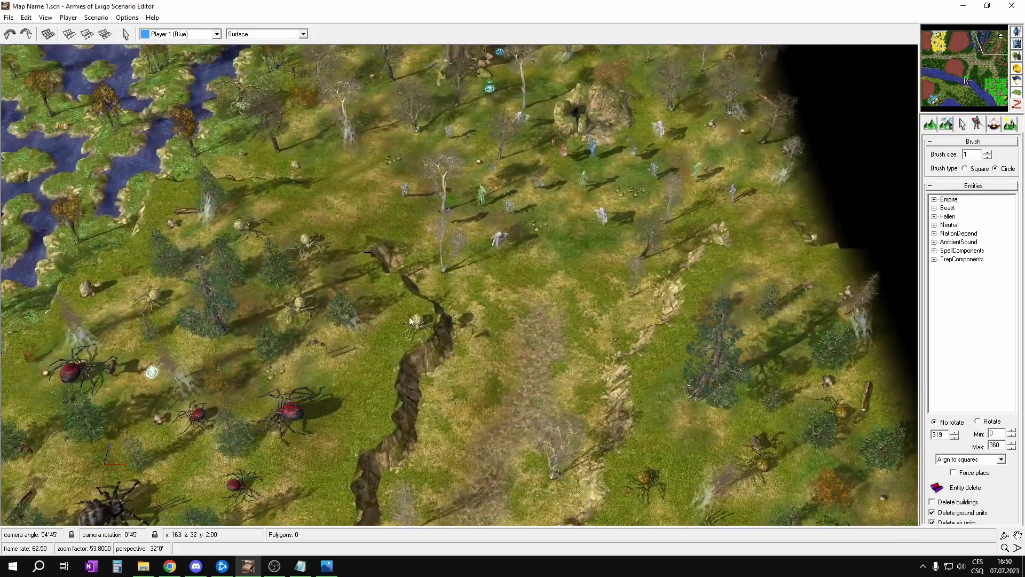
{"action": "double_click", "coordinate": [299, 408]}
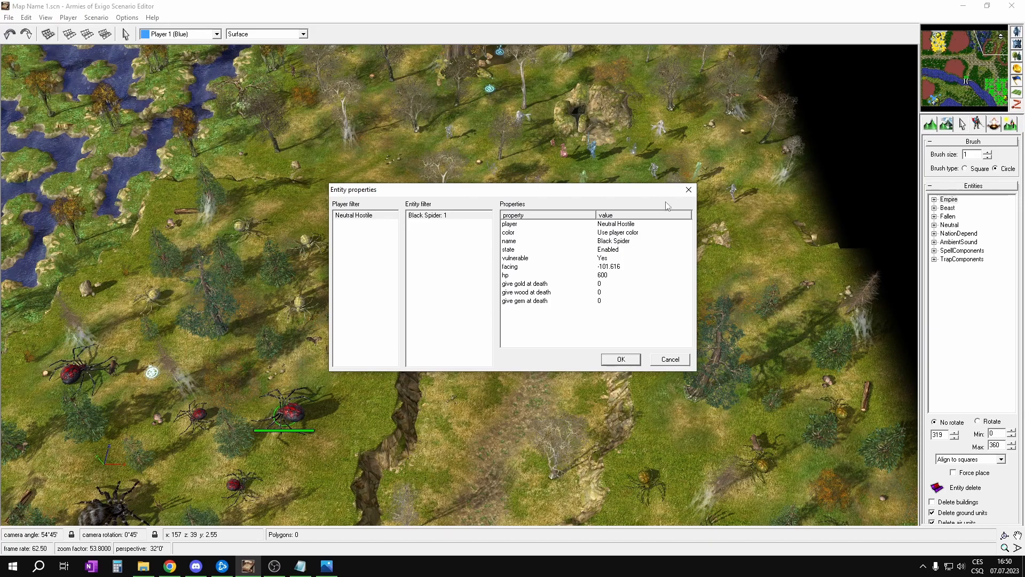
{"action": "left_click", "coordinate": [689, 189]}
Switch to the cave level and examine the gem deposit cavern and the cavern with the tall rock structure
{"action": "key", "text": "Tab"}
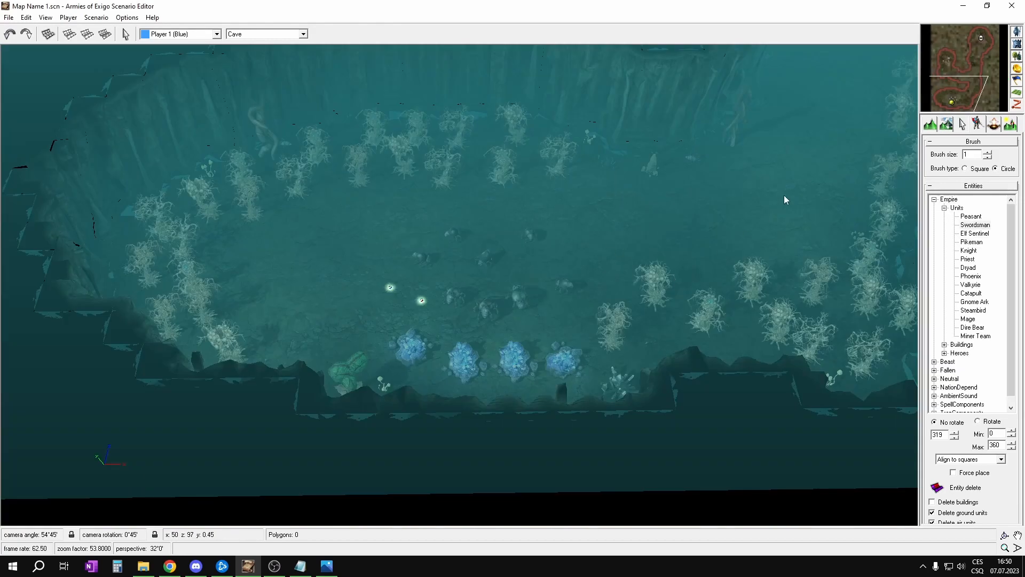
{"action": "scroll", "coordinate": [682, 200], "scroll_direction": "up", "scroll_amount": 4}
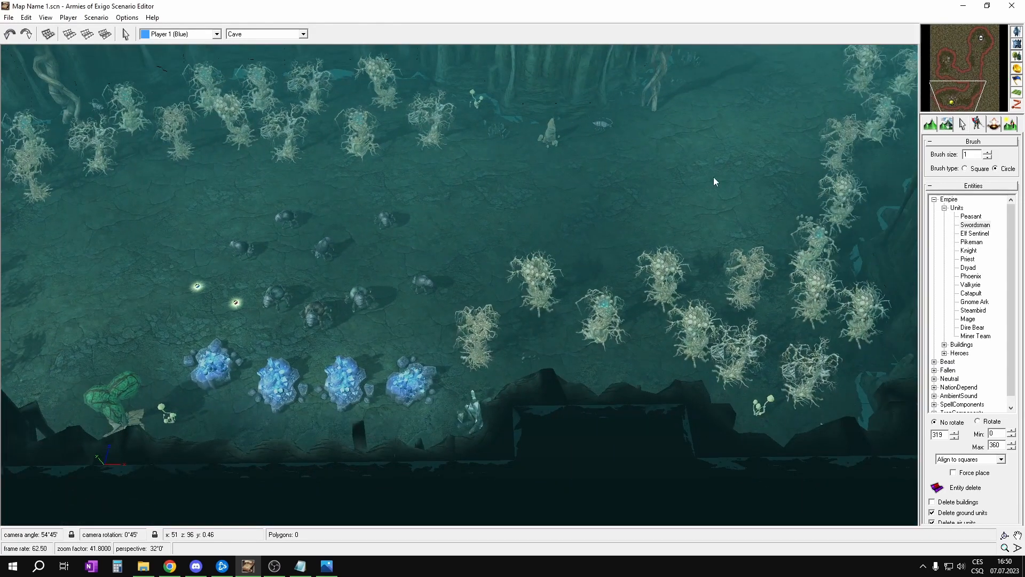
{"action": "middle_click_drag", "start_coordinate": [681, 151], "coordinate": [709, 152]}
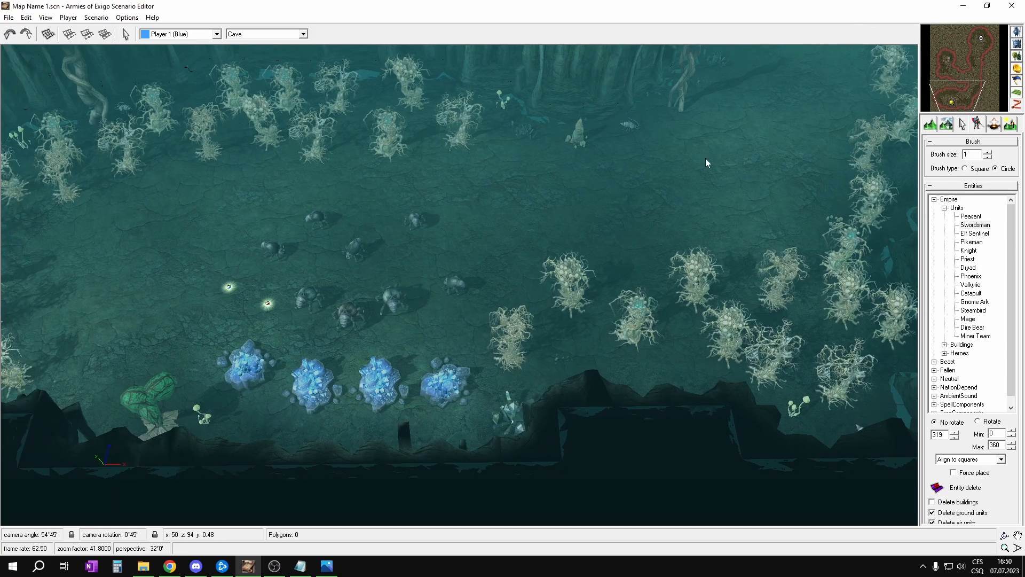
{"action": "middle_click_drag", "start_coordinate": [622, 162], "coordinate": [665, 179]}
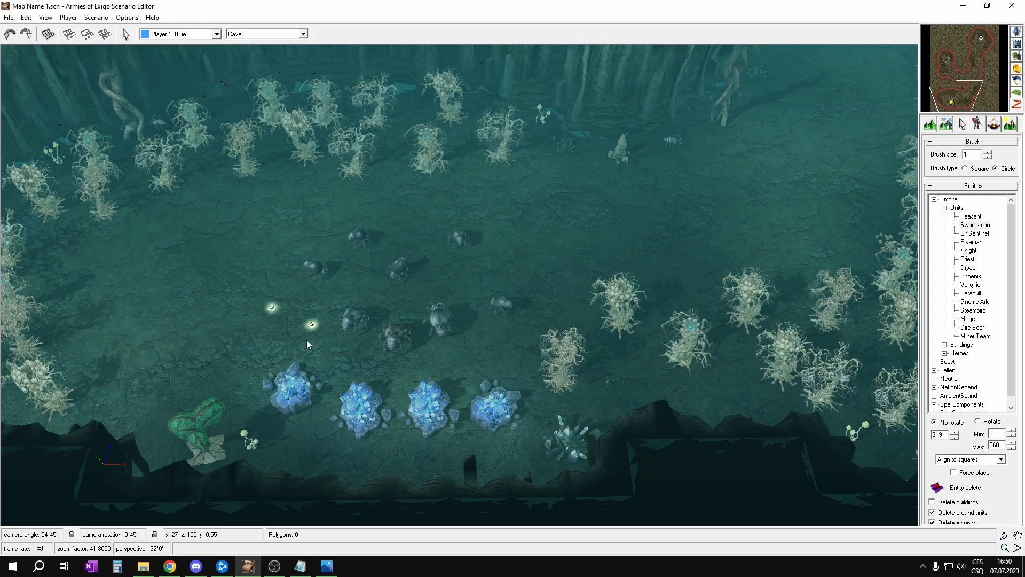
{"action": "middle_click_drag", "start_coordinate": [501, 207], "coordinate": [700, 156]}
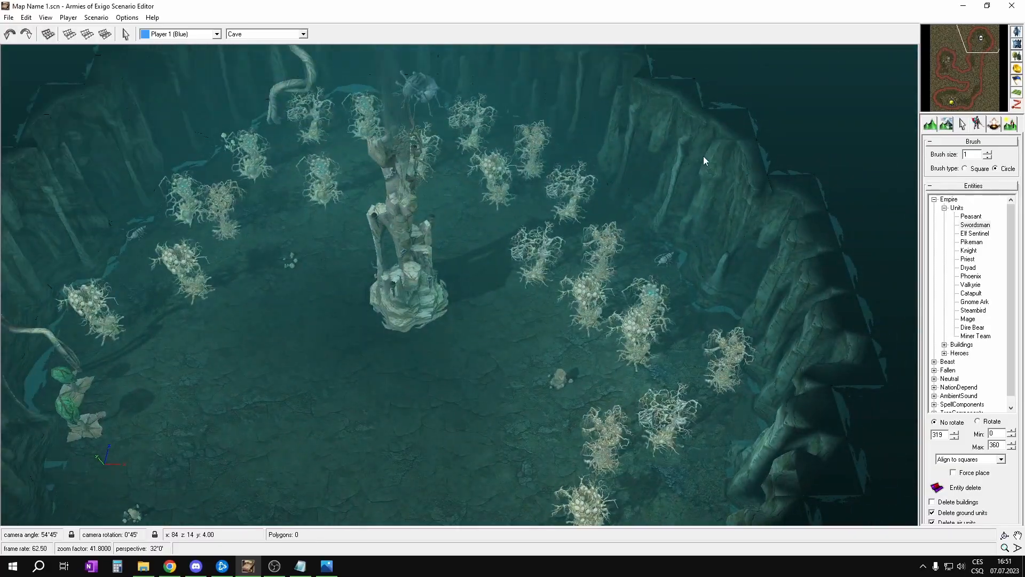
Return to the surface level and examine the open ground beside Player 1's base and the lake
{"action": "key", "text": "Tab"}
{"action": "mouse_move", "coordinate": [960, 75]}
{"action": "left_mouse_down"}
{"action": "mouse_move", "coordinate": [967, 96]}
{"action": "mouse_move", "coordinate": [935, 87]}
{"action": "mouse_move", "coordinate": [936, 107]}
{"action": "mouse_move", "coordinate": [961, 90]}
{"action": "left_mouse_up"}
{"action": "scroll", "coordinate": [712, 128], "scroll_direction": "down", "scroll_amount": 5}
{"action": "middle_click_drag", "start_coordinate": [331, 372], "coordinate": [366, 249]}
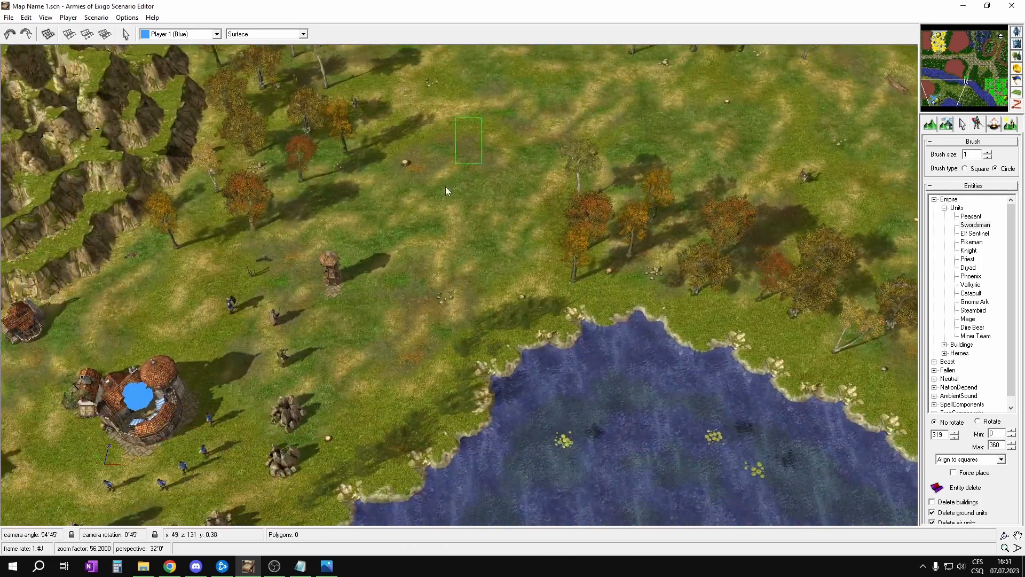